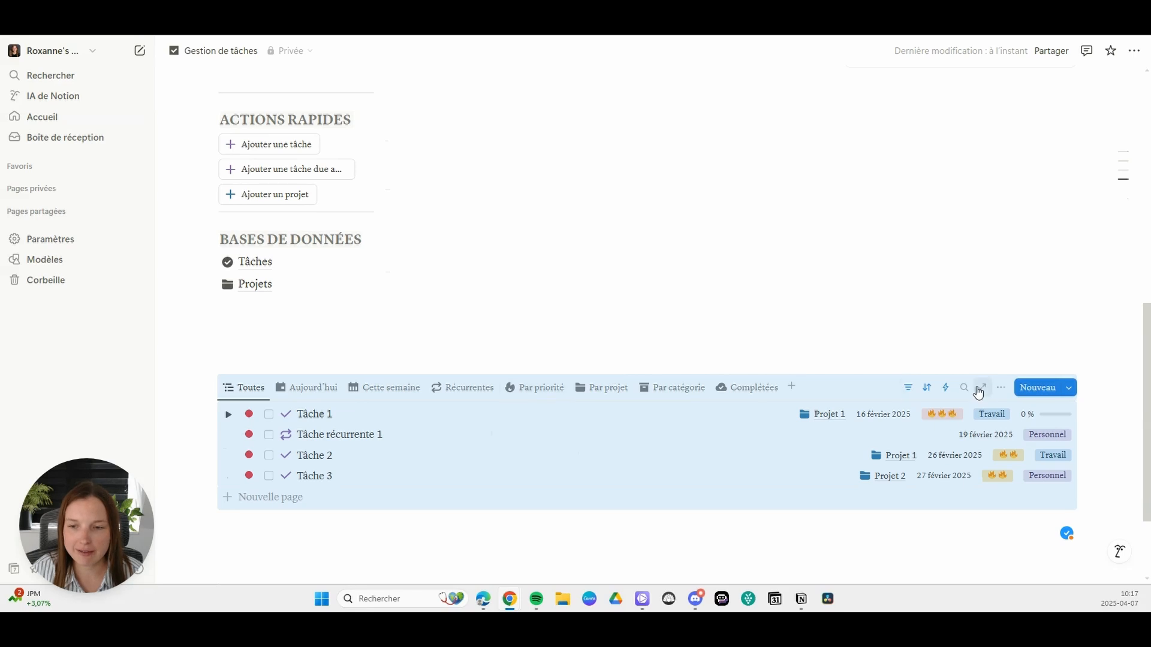
Step: Switch the layout of the Toutes view of the tasks database from list to table
{"action": "left_click", "coordinate": [1000, 387]}
{"action": "left_click", "coordinate": [1038, 324]}
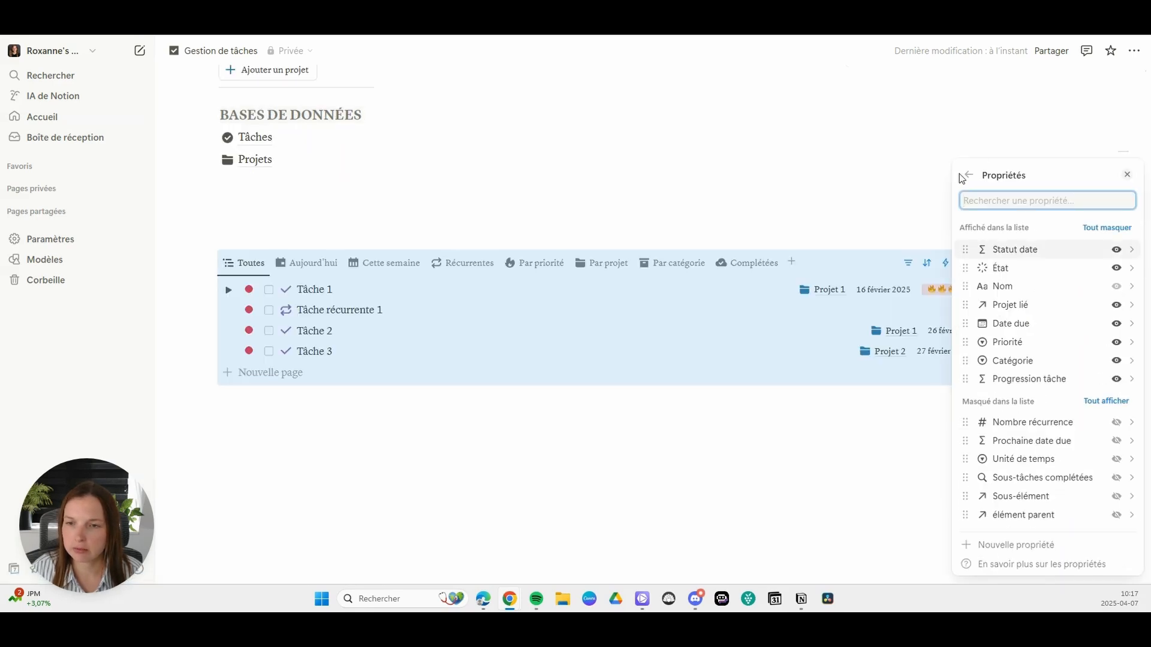
{"action": "left_click", "coordinate": [965, 172]}
{"action": "left_click", "coordinate": [1027, 301]}
{"action": "left_click", "coordinate": [977, 324]}
{"action": "left_click", "coordinate": [967, 291]}
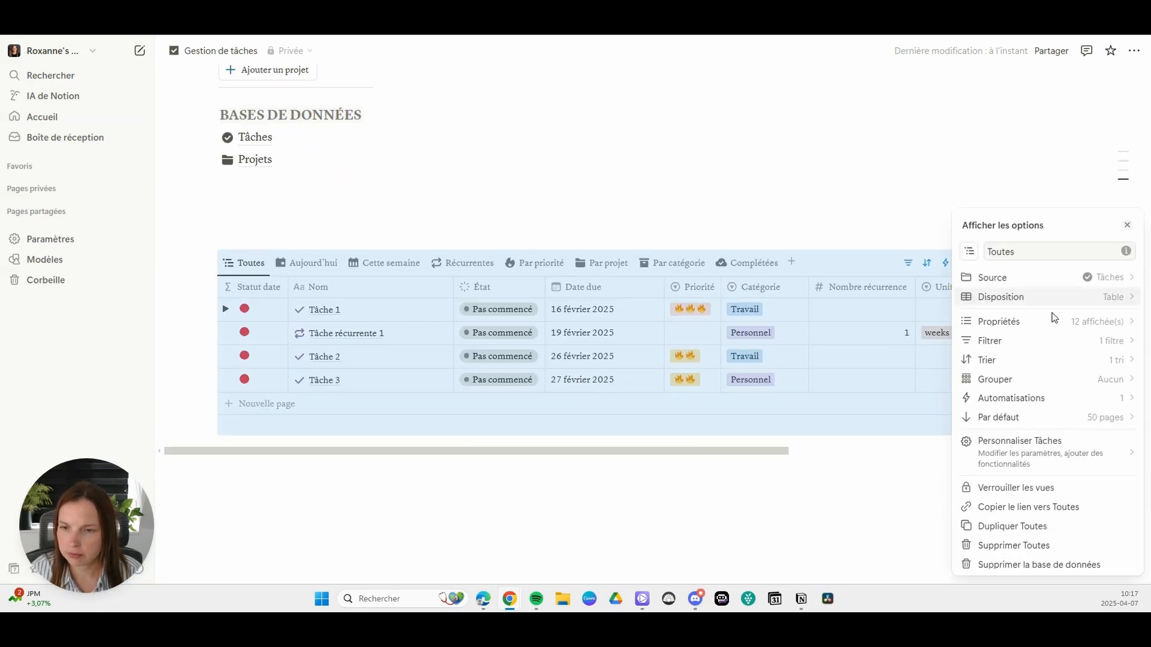
Step: Hide the extra properties in the Toutes table, keeping only Statut date, Nom, État and Date due displayed
{"action": "left_click", "coordinate": [1018, 319]}
{"action": "left_click", "coordinate": [1116, 324]}
{"action": "left_click", "coordinate": [1116, 324]}
{"action": "left_click", "coordinate": [1116, 323]}
{"action": "left_click", "coordinate": [1116, 324]}
{"action": "left_click", "coordinate": [1116, 324]}
{"action": "left_click", "coordinate": [1116, 324]}
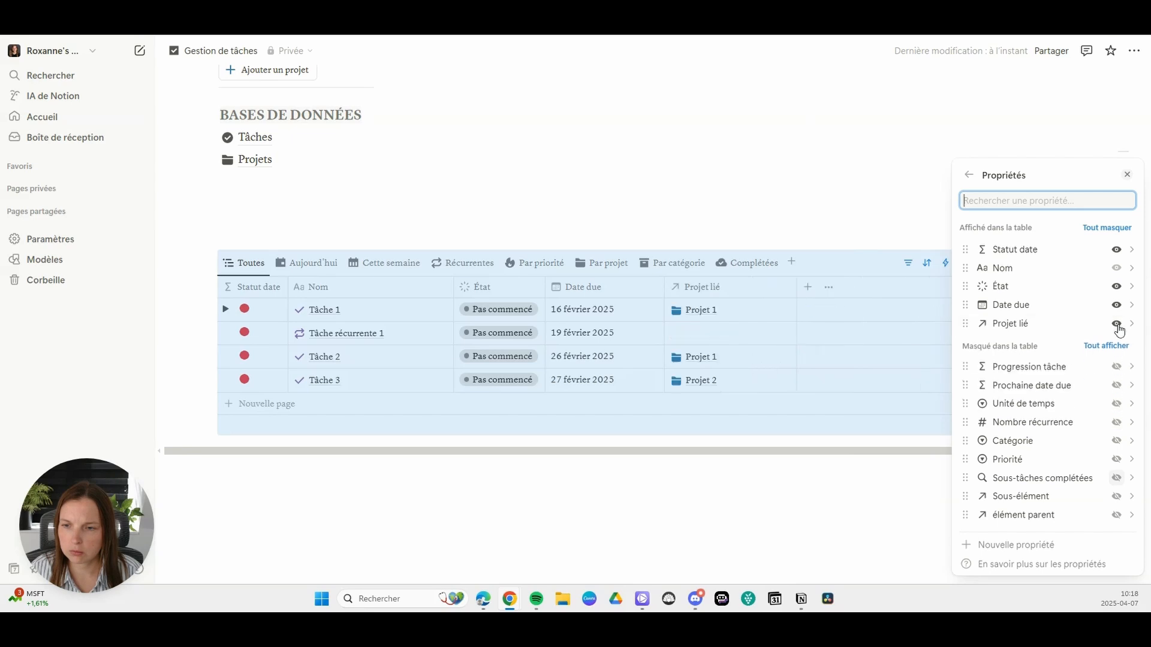
{"action": "left_click", "coordinate": [1116, 323]}
{"action": "left_click", "coordinate": [647, 247]}
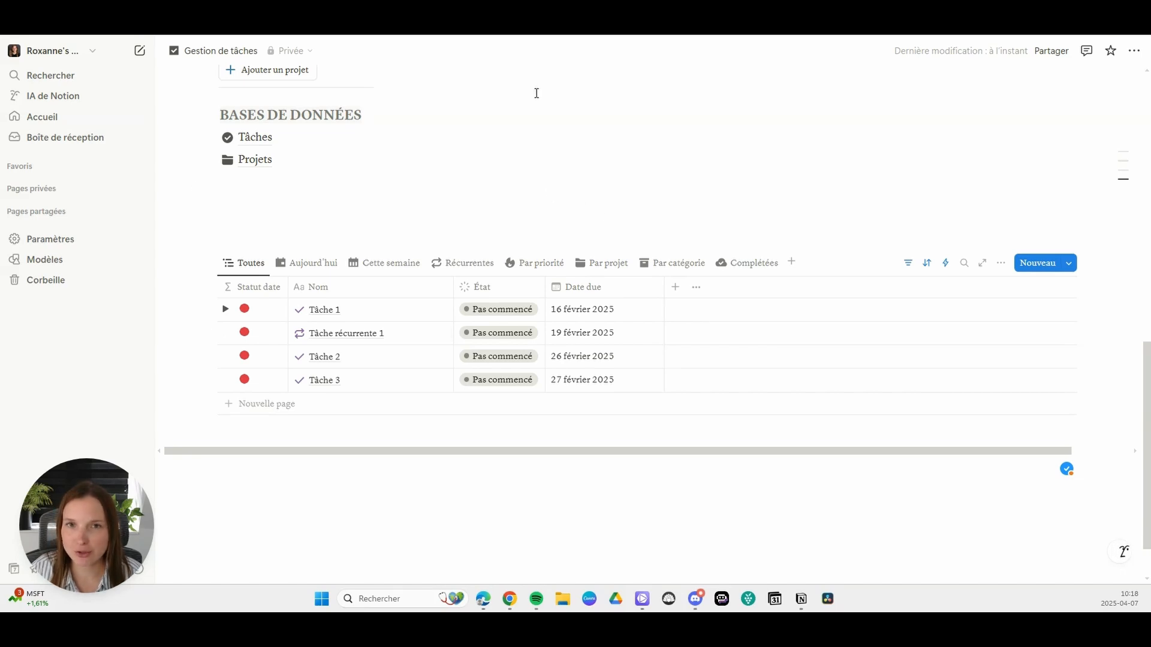
Step: Add a Date property named "Date début" to the tasks table and narrow its column
{"action": "left_click", "coordinate": [674, 290]}
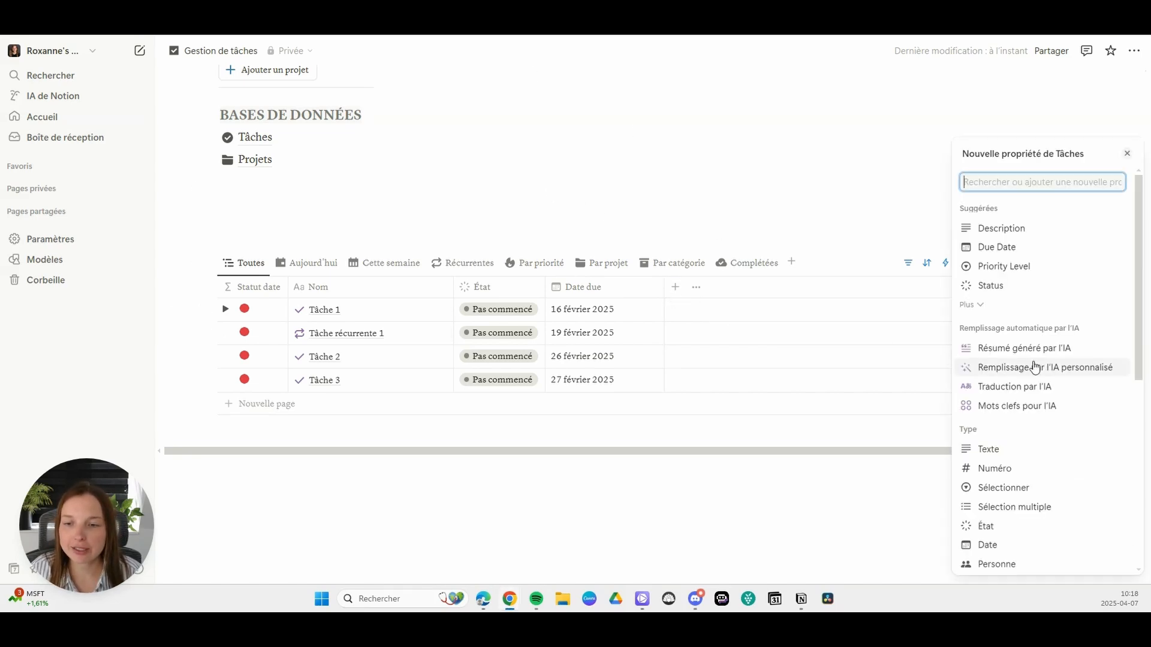
{"action": "scroll", "coordinate": [1036, 371], "scroll_direction": "down", "scroll_amount": 2}
{"action": "left_click", "coordinate": [992, 486]}
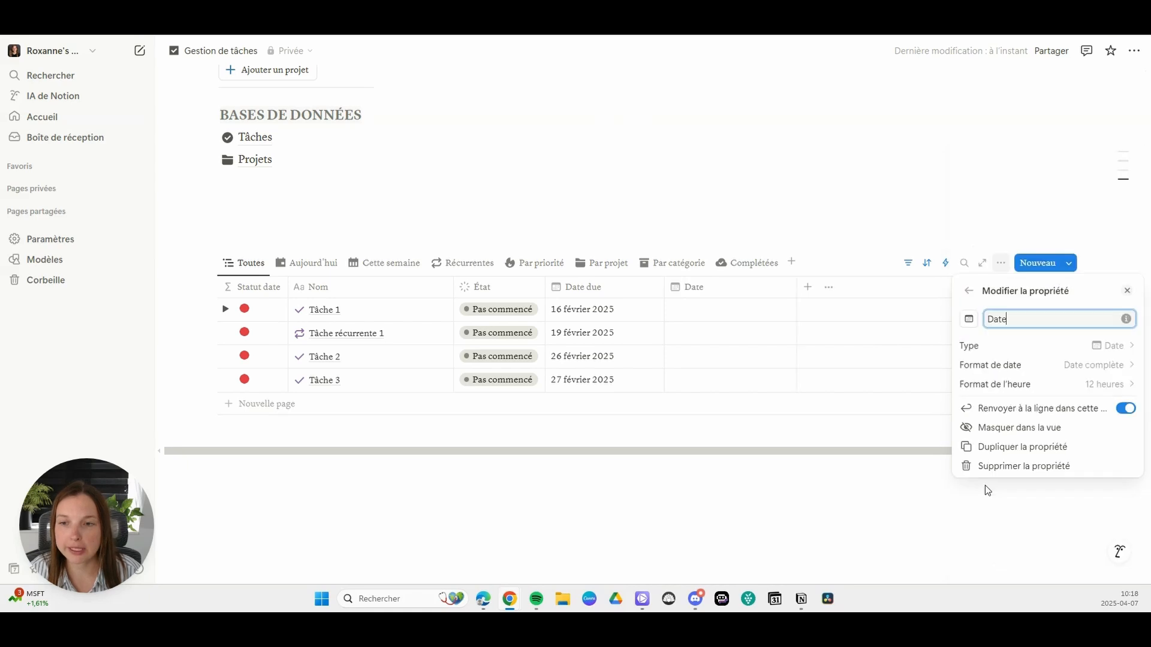
{"action": "type", "text": "début"}
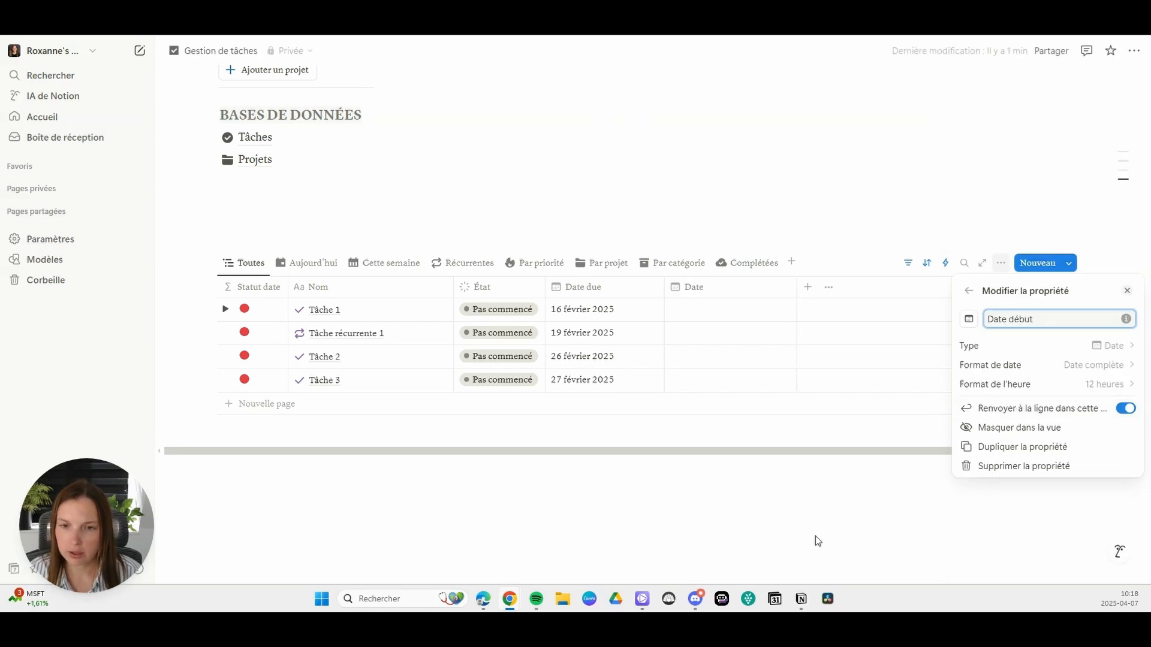
{"action": "left_click", "coordinate": [815, 535]}
{"action": "left_click_drag", "start_coordinate": [796, 288], "coordinate": [749, 292]}
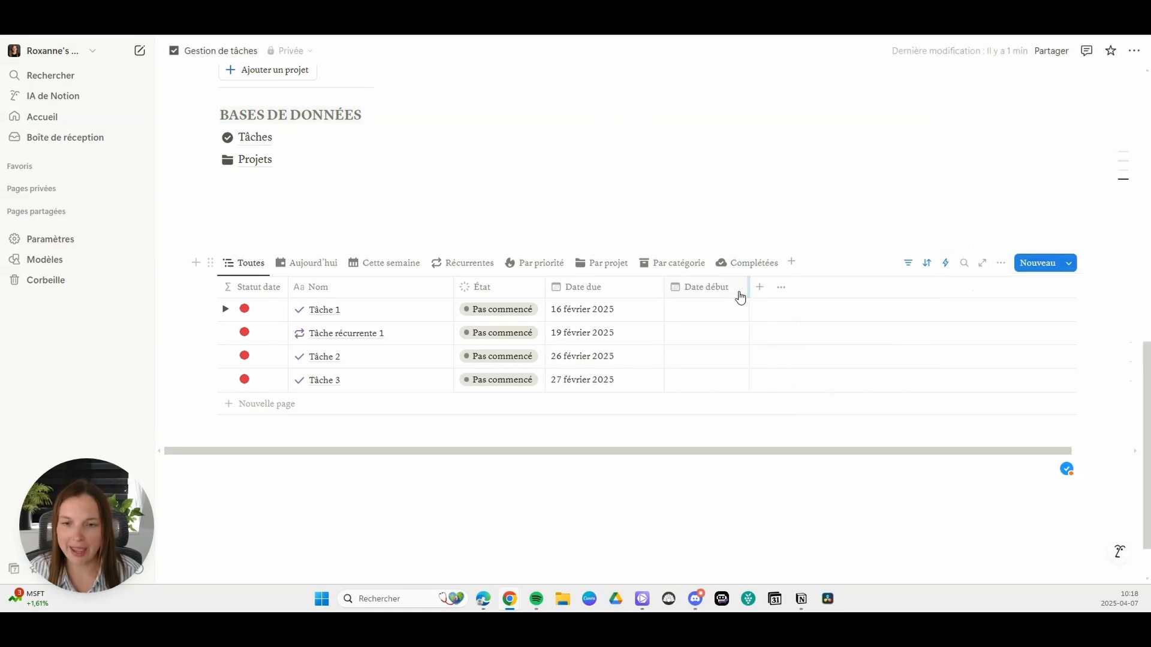
Step: Duplicate the Date début property and rename the copy "Date fin"
{"action": "left_click", "coordinate": [740, 295]}
{"action": "left_click", "coordinate": [723, 467]}
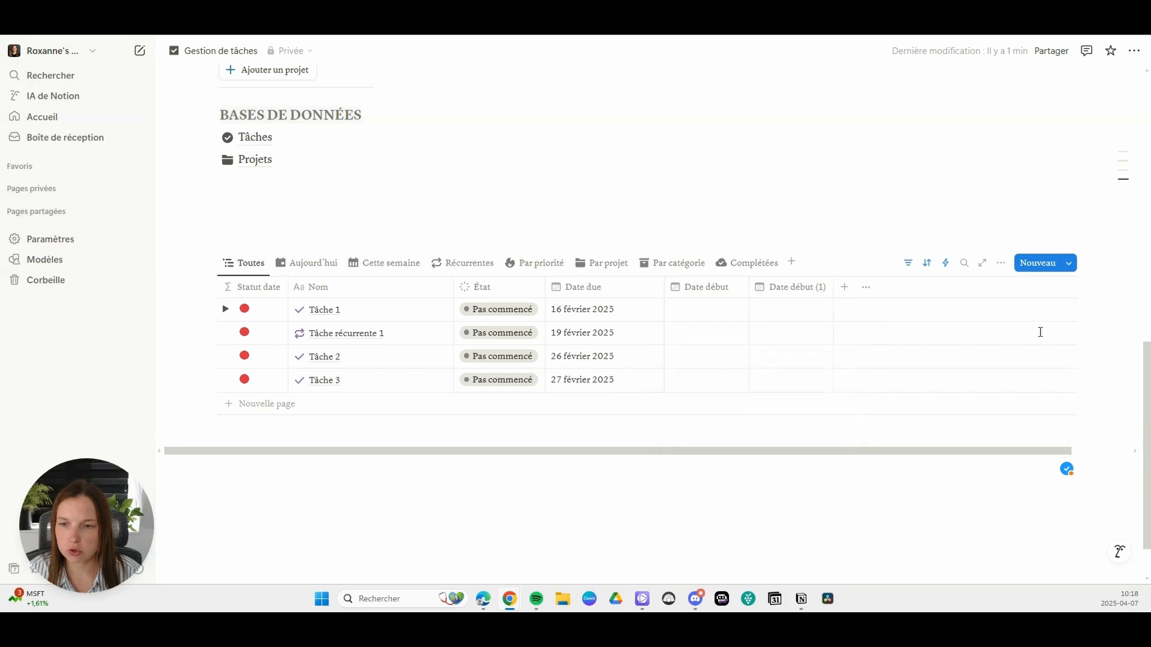
{"action": "left_click", "coordinate": [801, 291]}
{"action": "left_click_drag", "start_coordinate": [811, 316], "coordinate": [896, 319]}
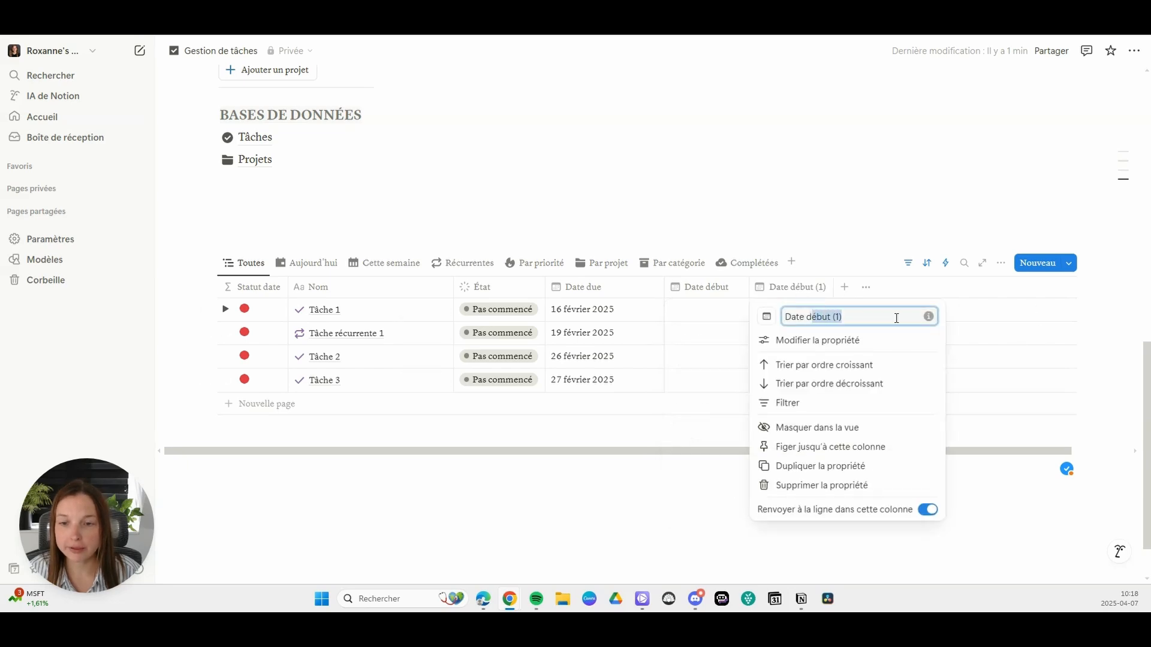
{"action": "type", "text": "fin"}
{"action": "left_click", "coordinate": [783, 525]}
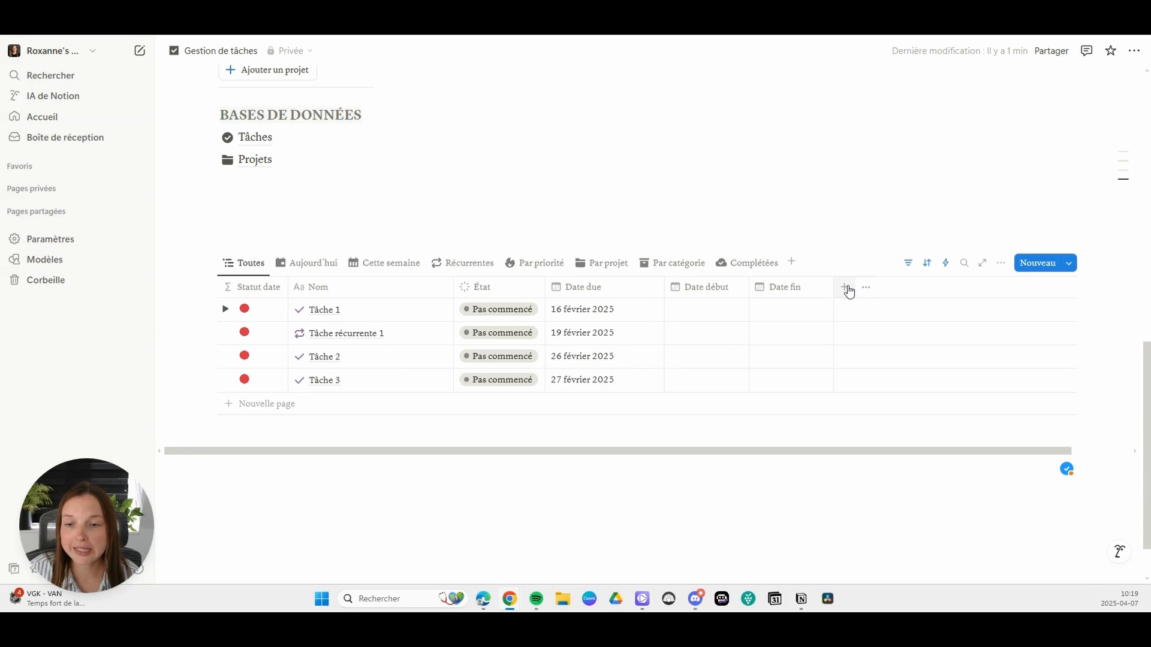
Step: Add a Bouton property named "Bouton début" to the tasks table and narrow its column
{"action": "left_click", "coordinate": [846, 288]}
{"action": "scroll", "coordinate": [1051, 378], "scroll_direction": "down", "scroll_amount": 5}
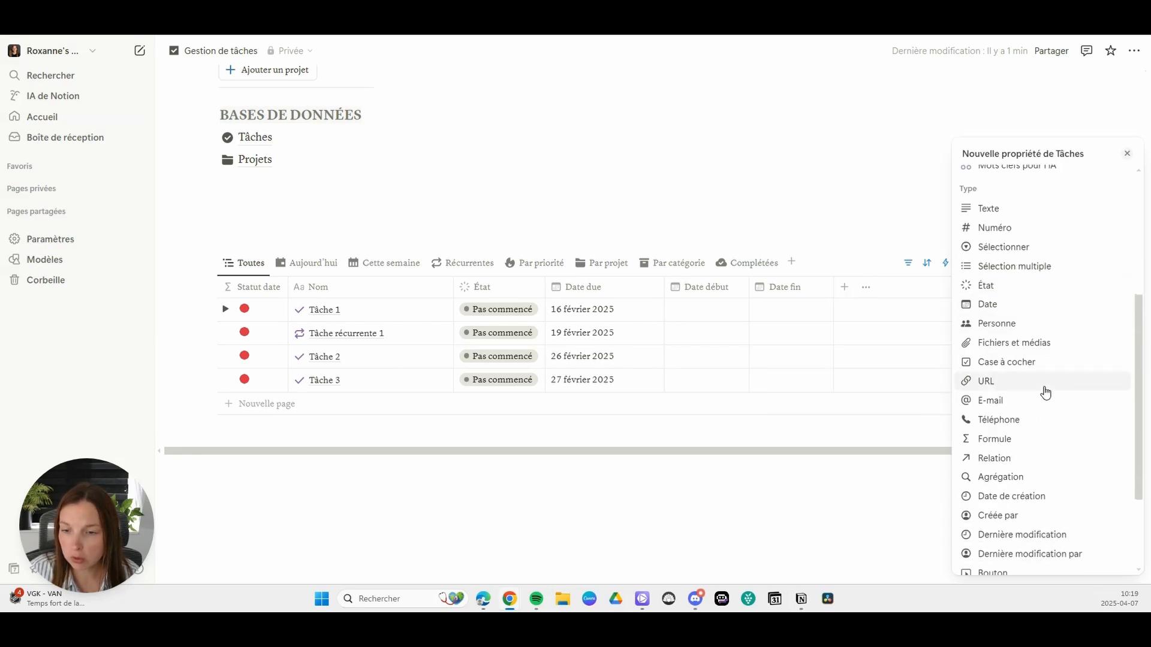
{"action": "scroll", "coordinate": [1010, 488], "scroll_direction": "down", "scroll_amount": 2}
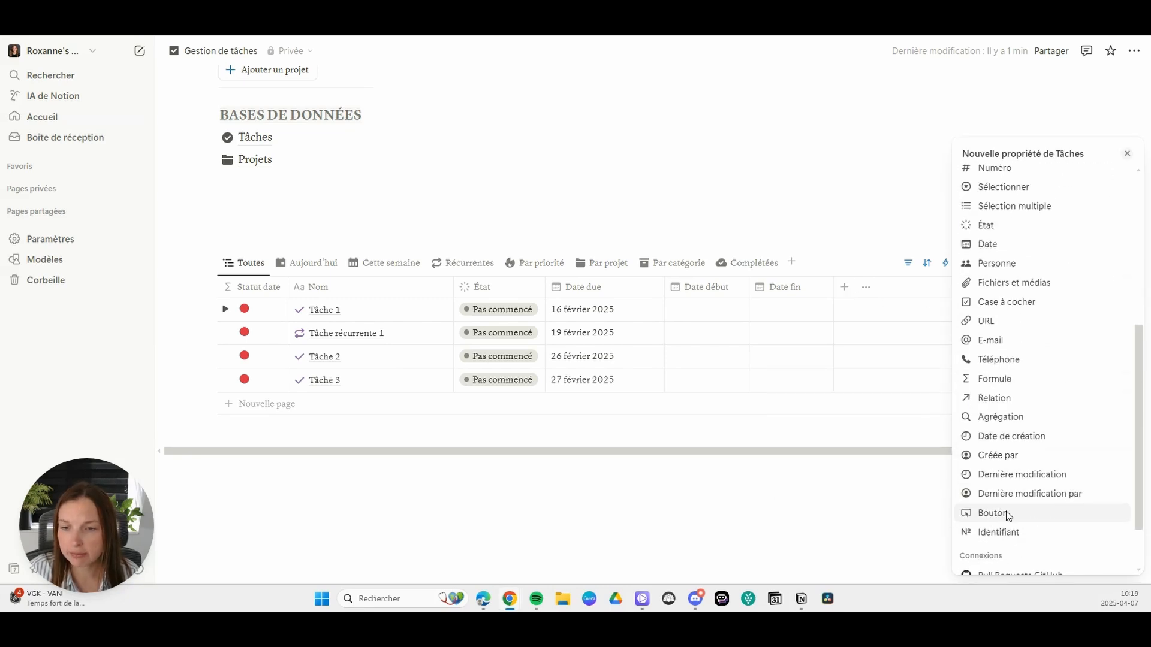
{"action": "left_click", "coordinate": [1007, 515]}
{"action": "type", "text": "de"}
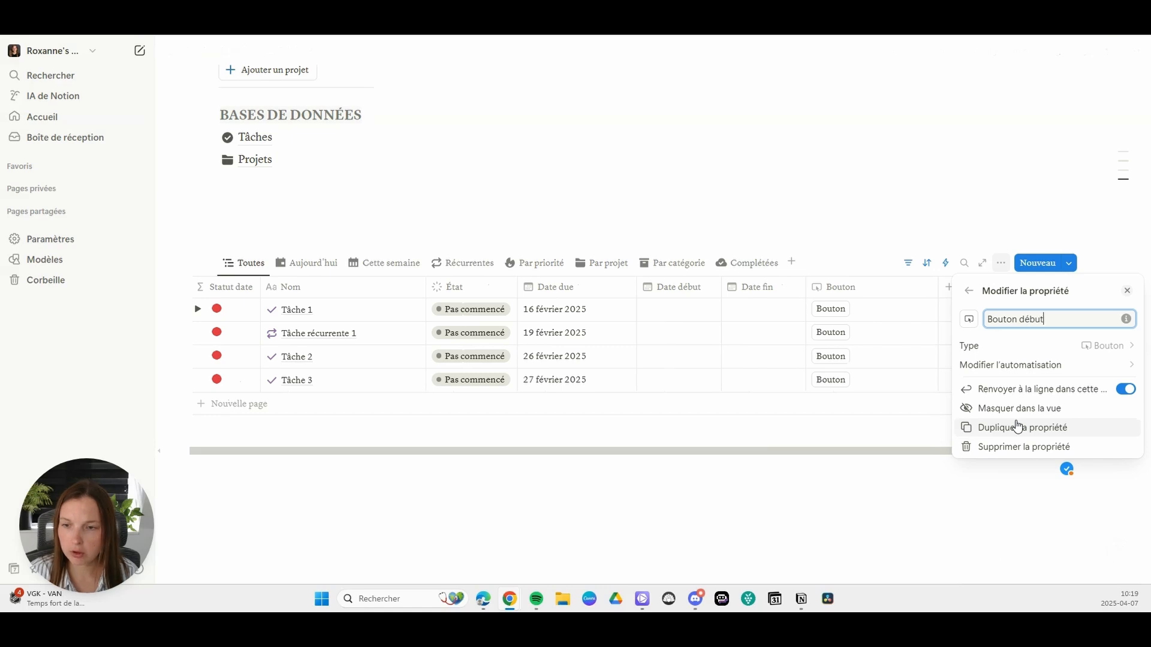
{"action": "left_click", "coordinate": [708, 467]}
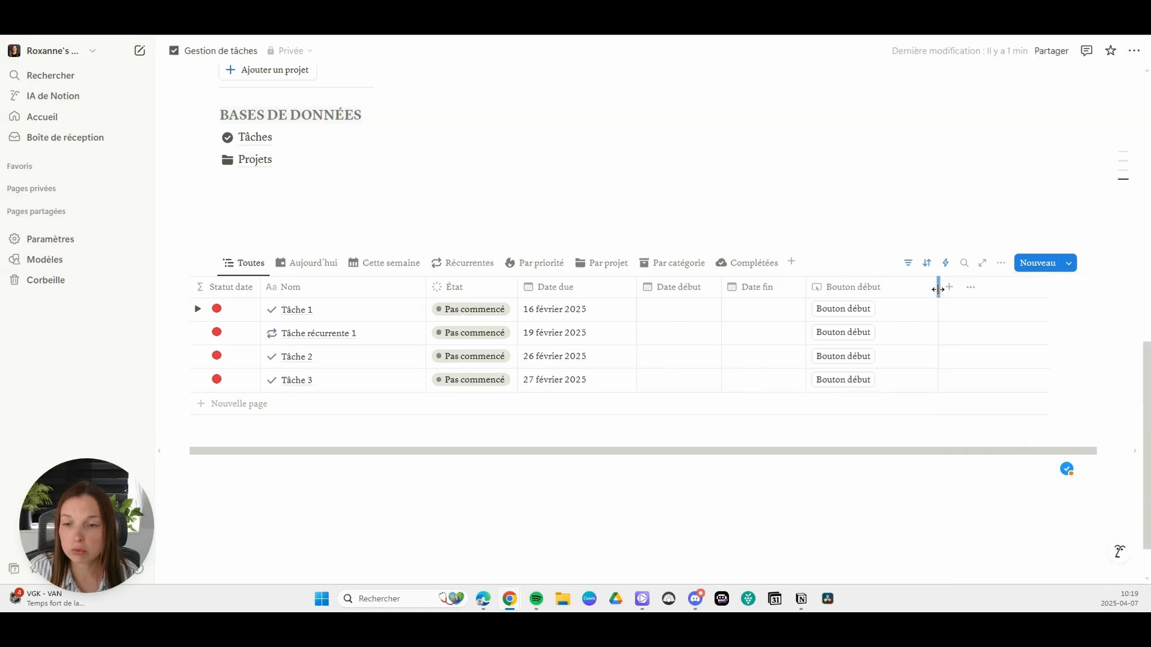
{"action": "left_click_drag", "start_coordinate": [938, 290], "coordinate": [896, 291]}
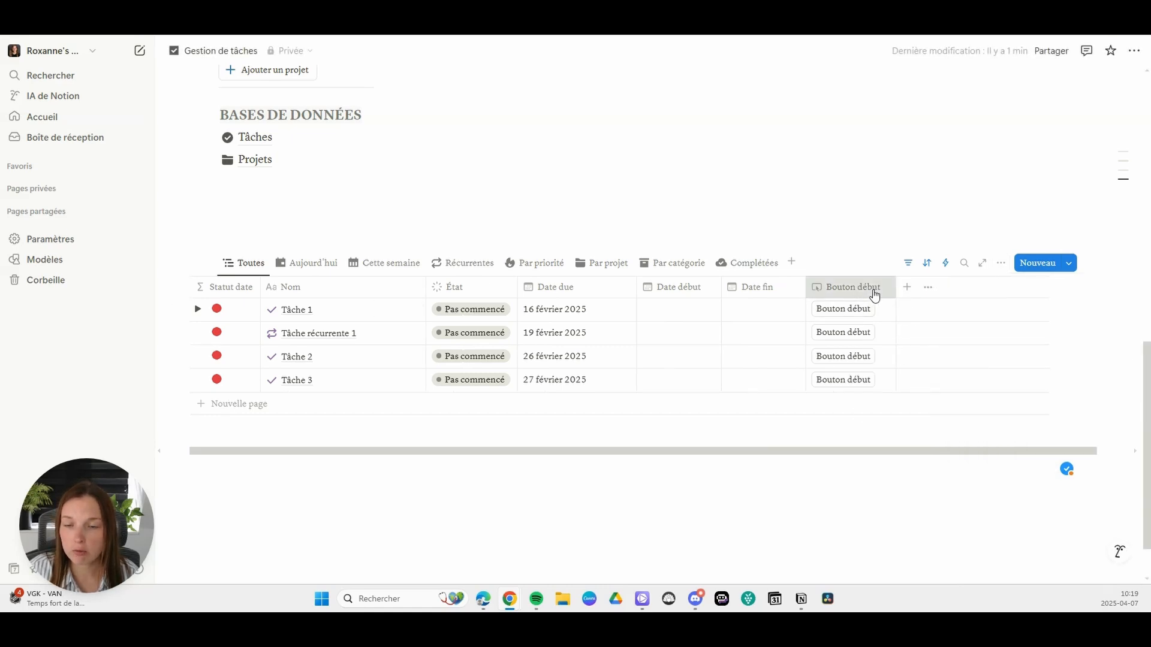
Step: Configure the Bouton début automation to set this page's Date début to Heure de déclenchement, and save it
{"action": "left_click", "coordinate": [875, 294]}
{"action": "left_click", "coordinate": [875, 359]}
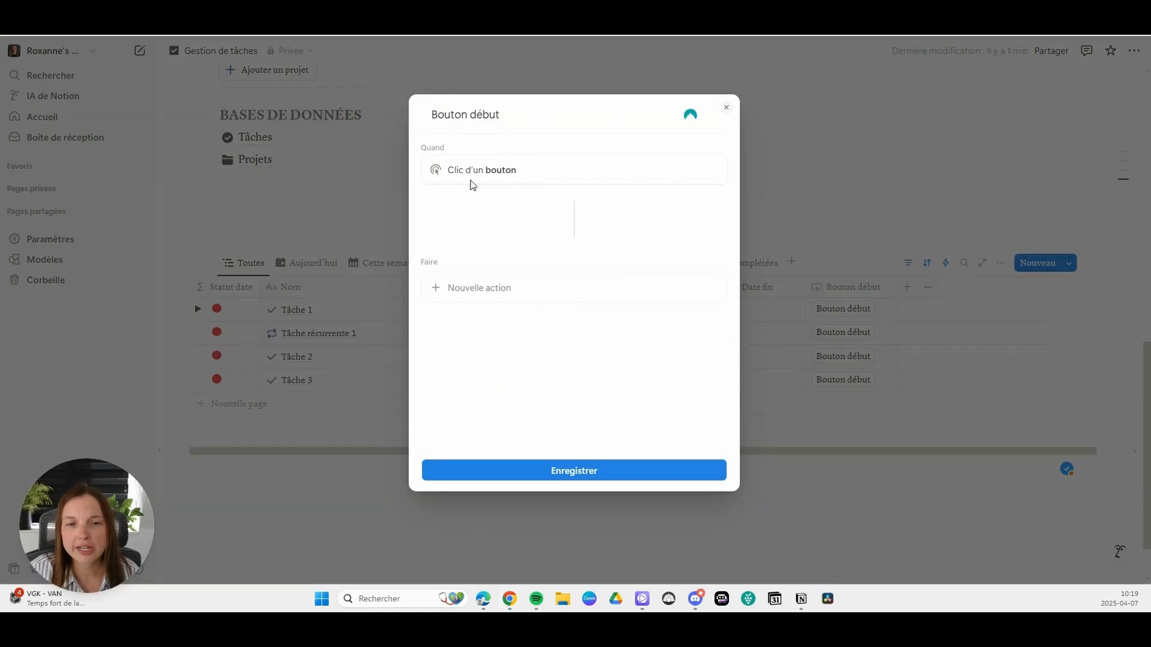
{"action": "left_click", "coordinate": [479, 290]}
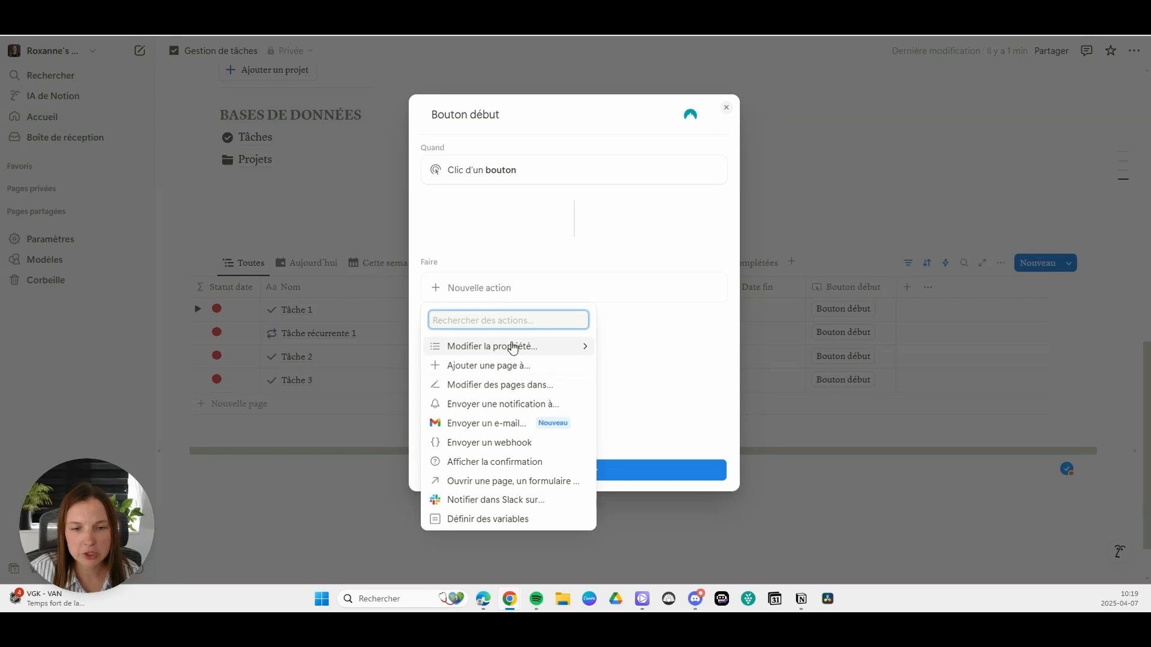
{"action": "left_click", "coordinate": [516, 350]}
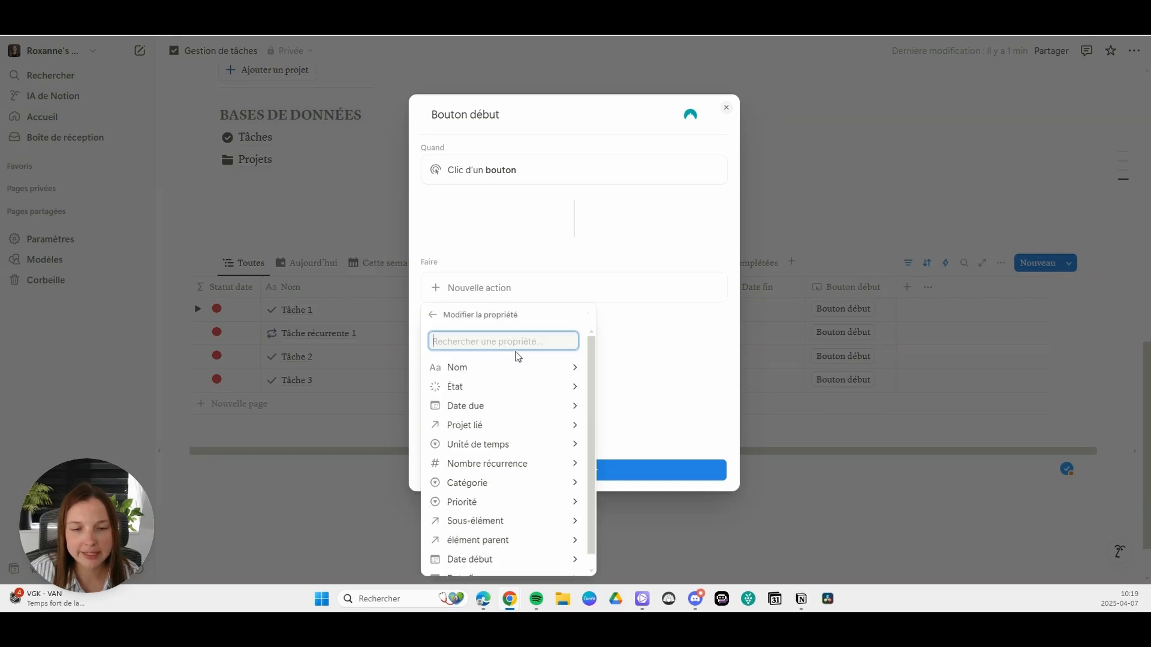
{"action": "scroll", "coordinate": [493, 552], "scroll_direction": "down", "scroll_amount": 1}
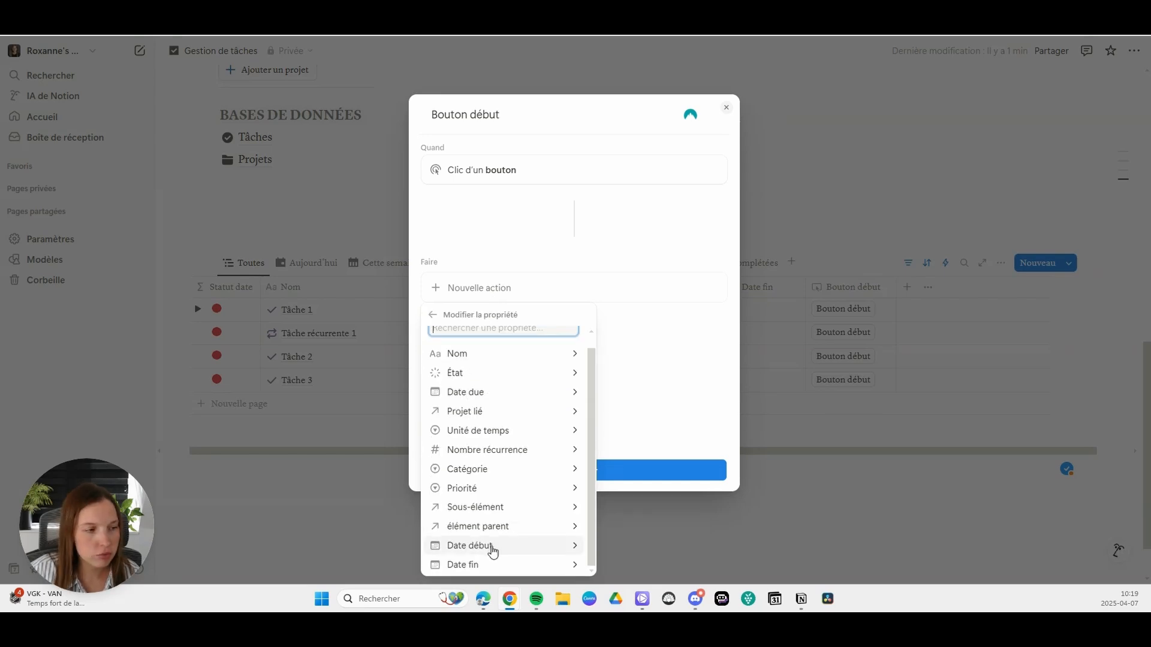
{"action": "left_click", "coordinate": [492, 546]}
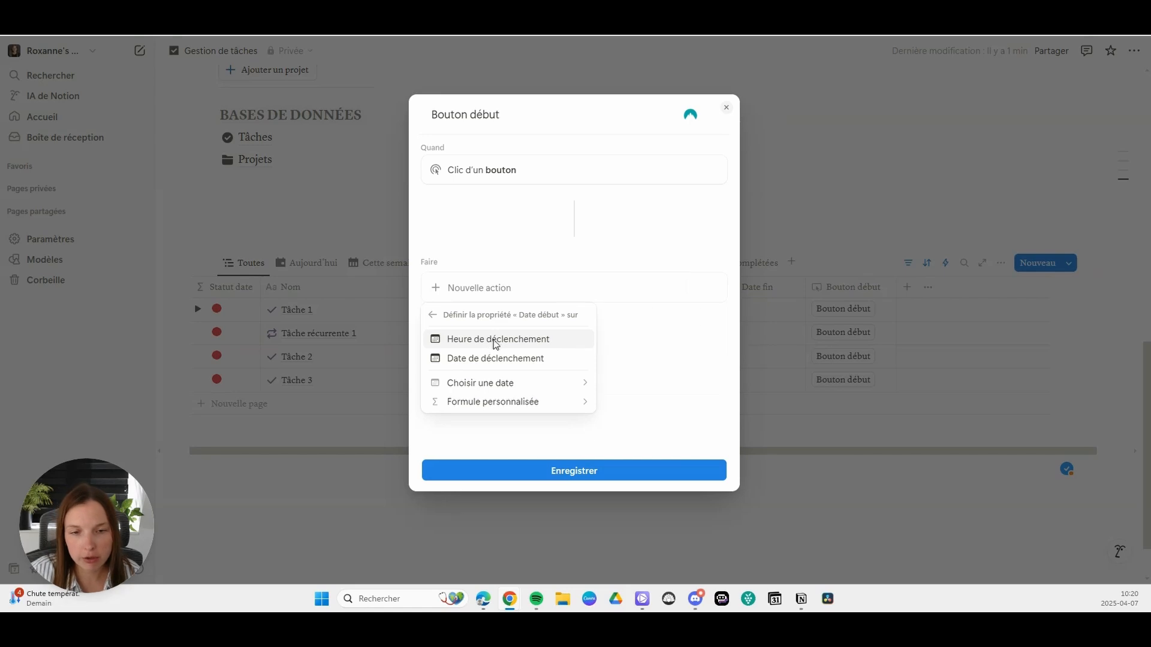
{"action": "left_click", "coordinate": [495, 342]}
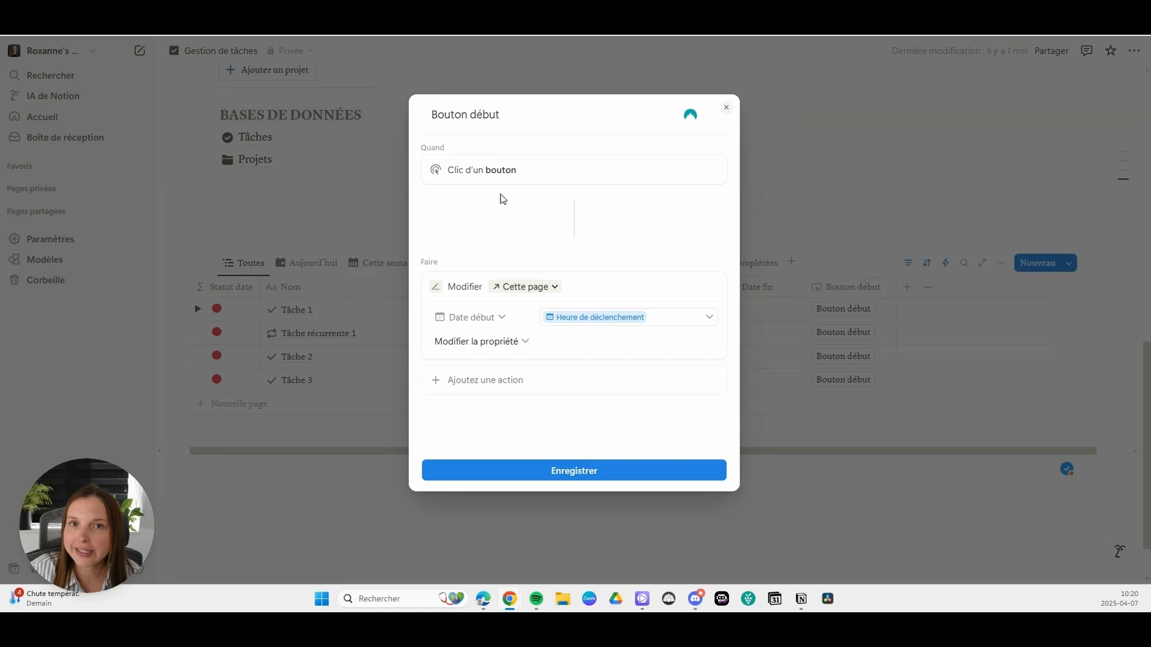
{"action": "left_click", "coordinate": [588, 472]}
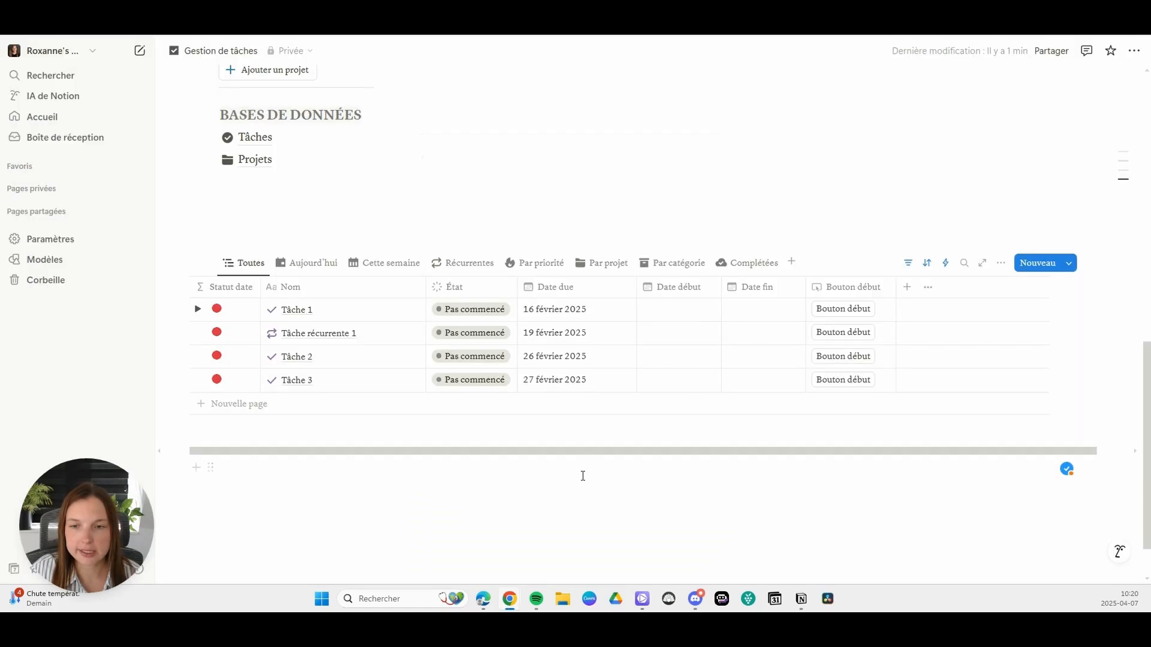
Step: Duplicate the Bouton début property and rename the copy "Bouton fin"
{"action": "left_click", "coordinate": [851, 286]}
{"action": "left_click", "coordinate": [861, 423]}
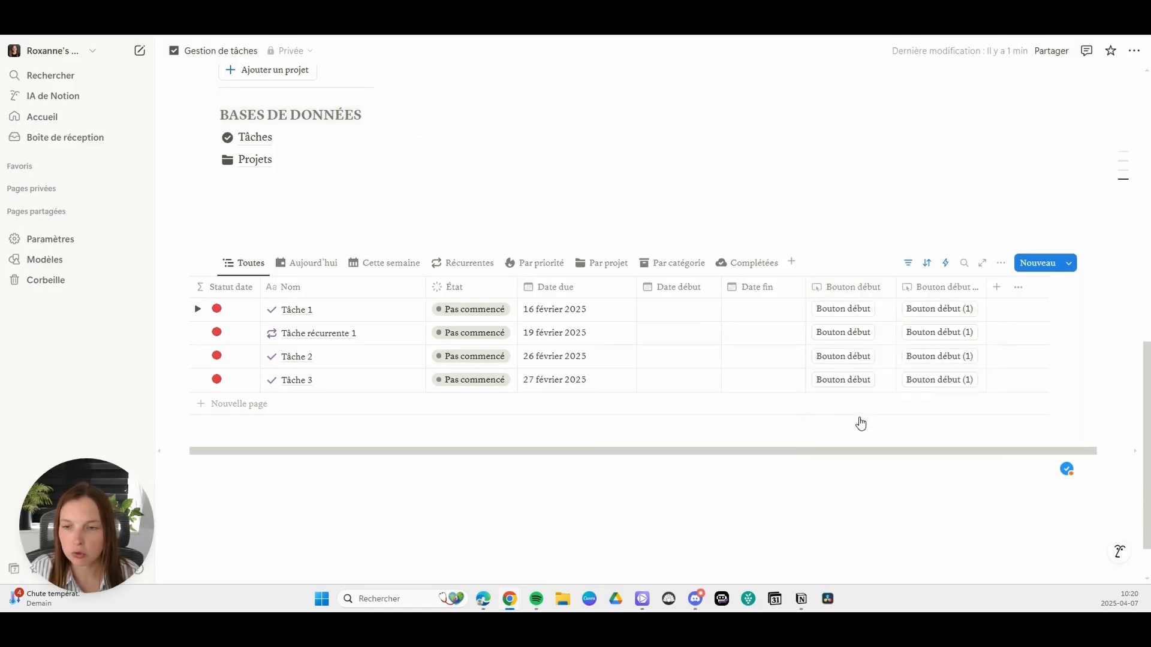
{"action": "left_click", "coordinate": [949, 287]}
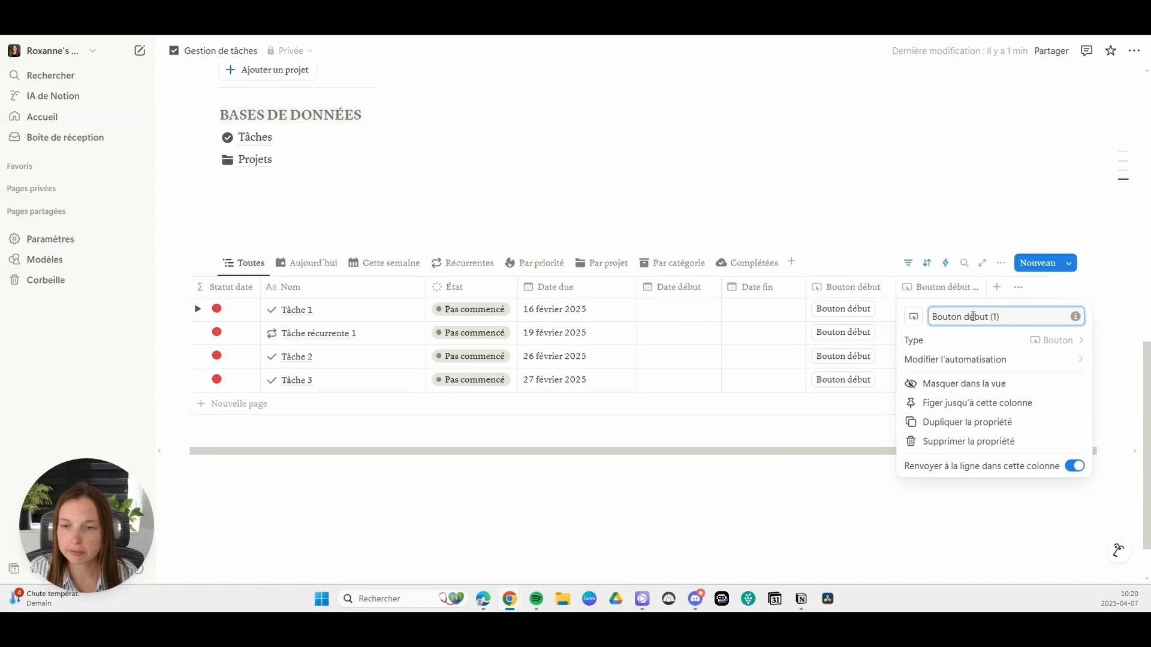
{"action": "left_click_drag", "start_coordinate": [959, 317], "coordinate": [1067, 311]}
{"action": "key", "text": "BackSpace"}
{"action": "type", "text": "fin"}
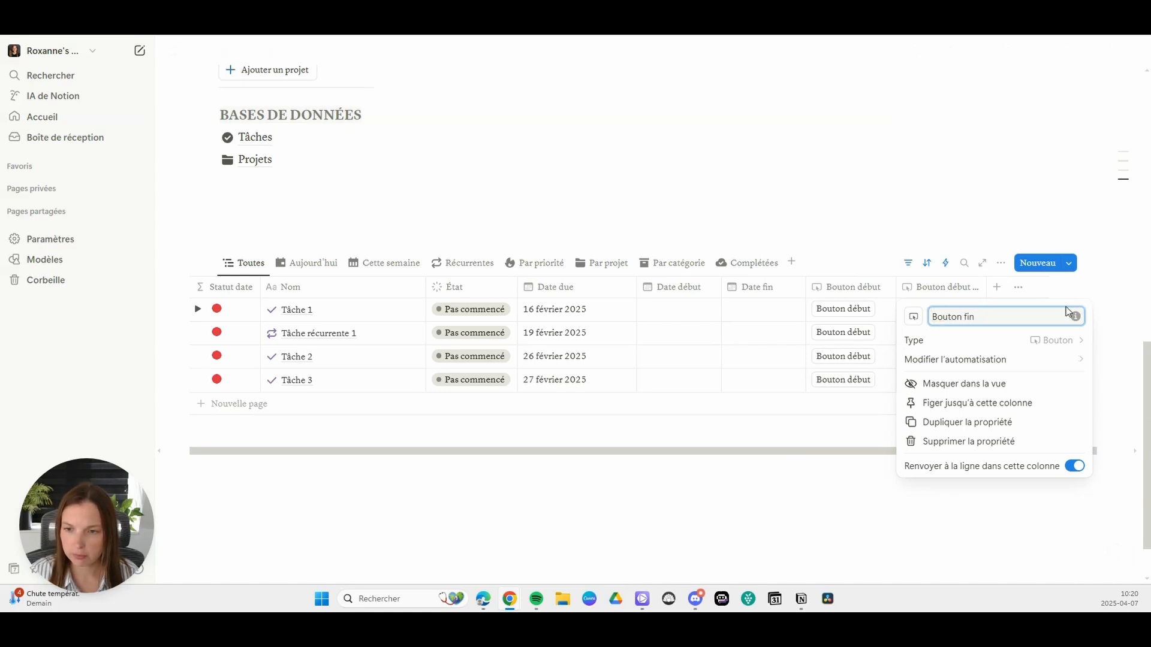
Step: Change the Bouton fin automation so it sets Date fin to Heure de déclenchement, and save it
{"action": "left_click", "coordinate": [1009, 361]}
{"action": "left_click", "coordinate": [483, 320]}
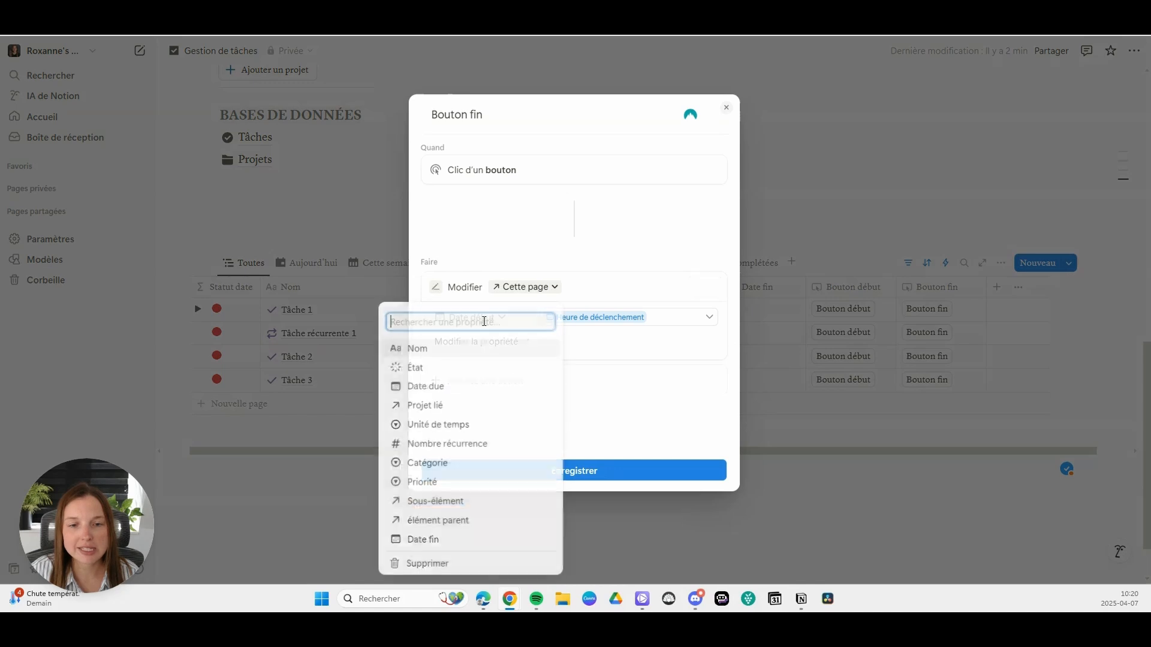
{"action": "left_click", "coordinate": [444, 540]}
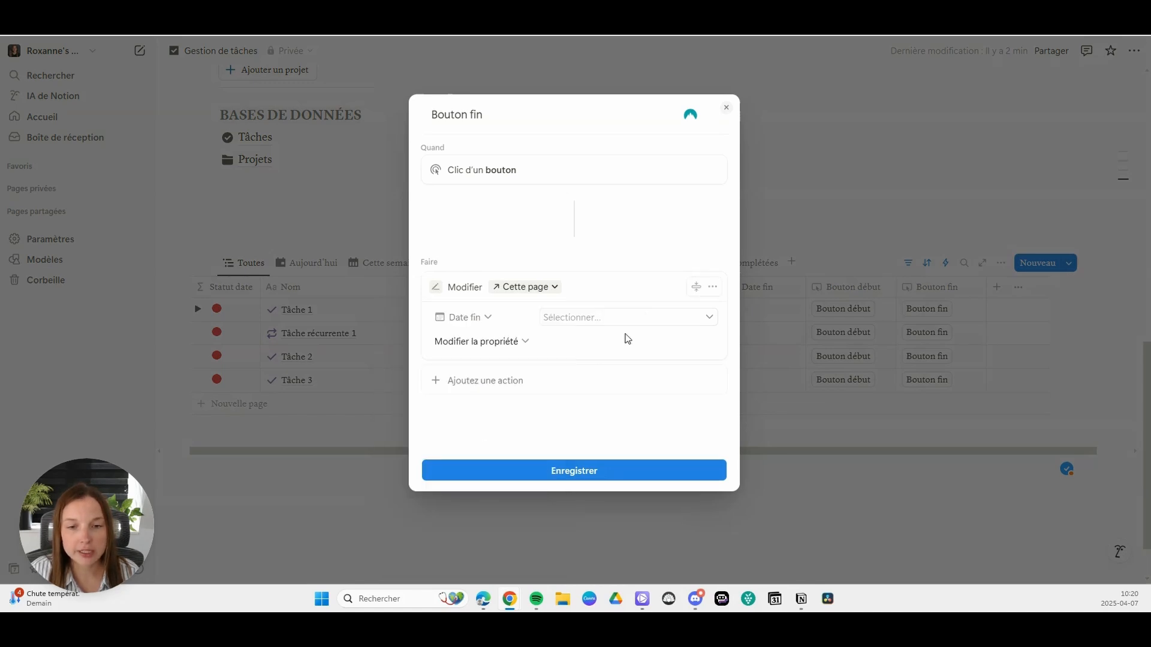
{"action": "left_click", "coordinate": [632, 319]}
{"action": "left_click", "coordinate": [623, 361]}
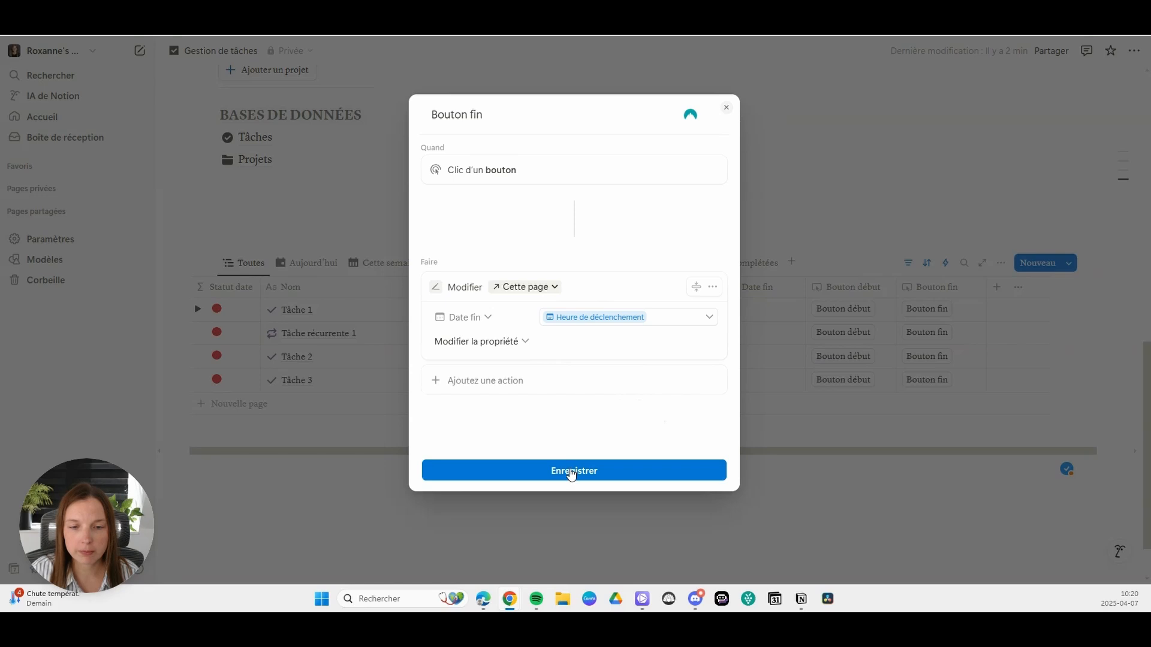
{"action": "left_click", "coordinate": [571, 472]}
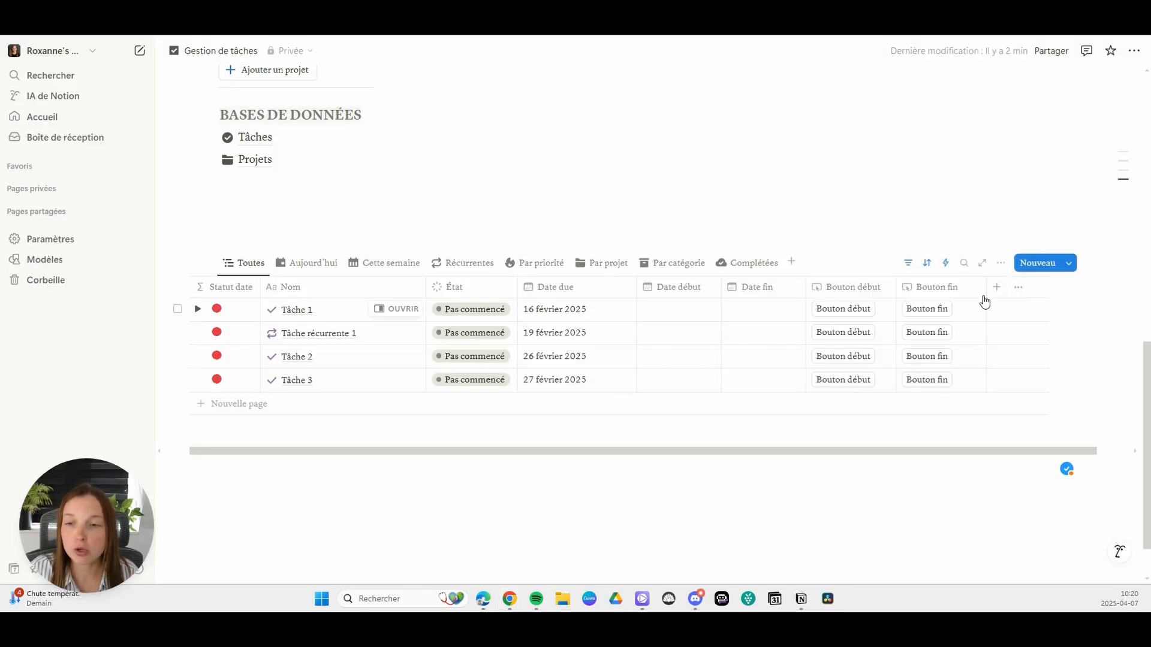
Step: Add a Formule property named "Minutes" to the tasks table
{"action": "left_click", "coordinate": [994, 287]}
{"action": "scroll", "coordinate": [1013, 471], "scroll_direction": "down", "scroll_amount": 3}
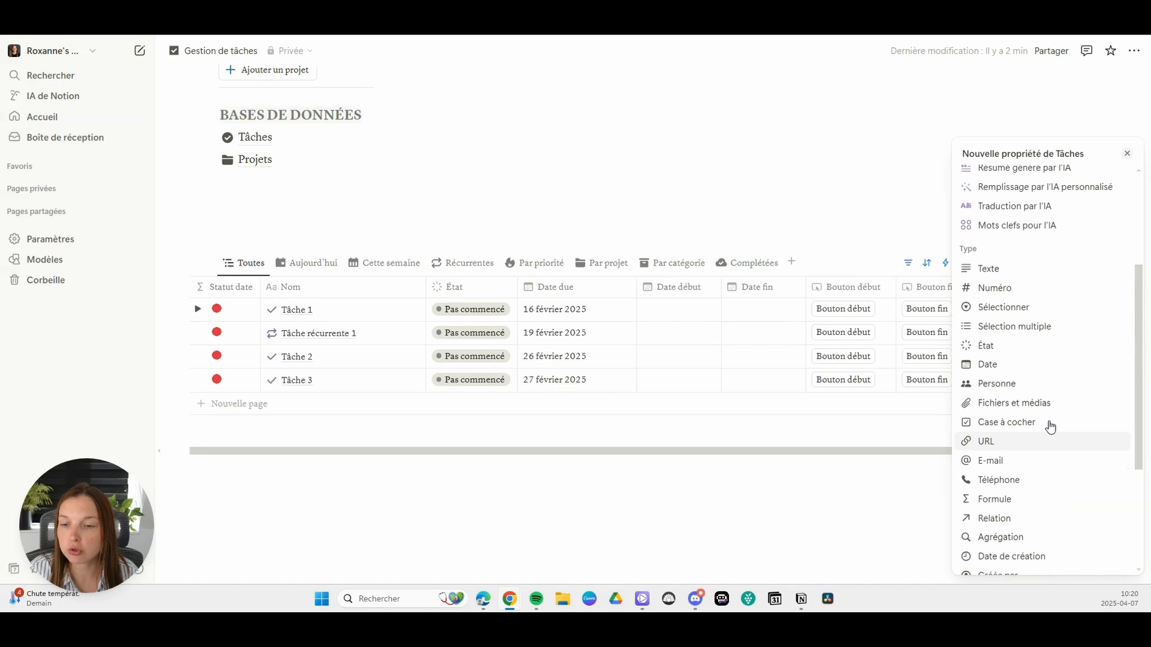
{"action": "left_click", "coordinate": [996, 498]}
{"action": "key", "text": "BackSpace"}
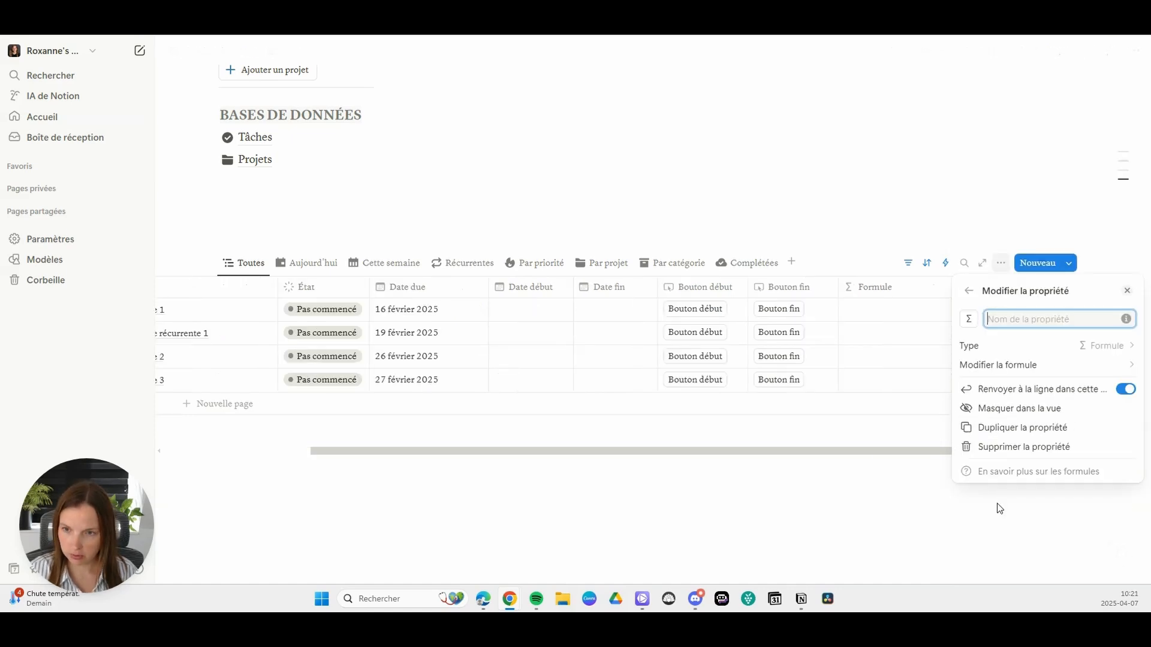
{"action": "type", "text": "Minutes"}
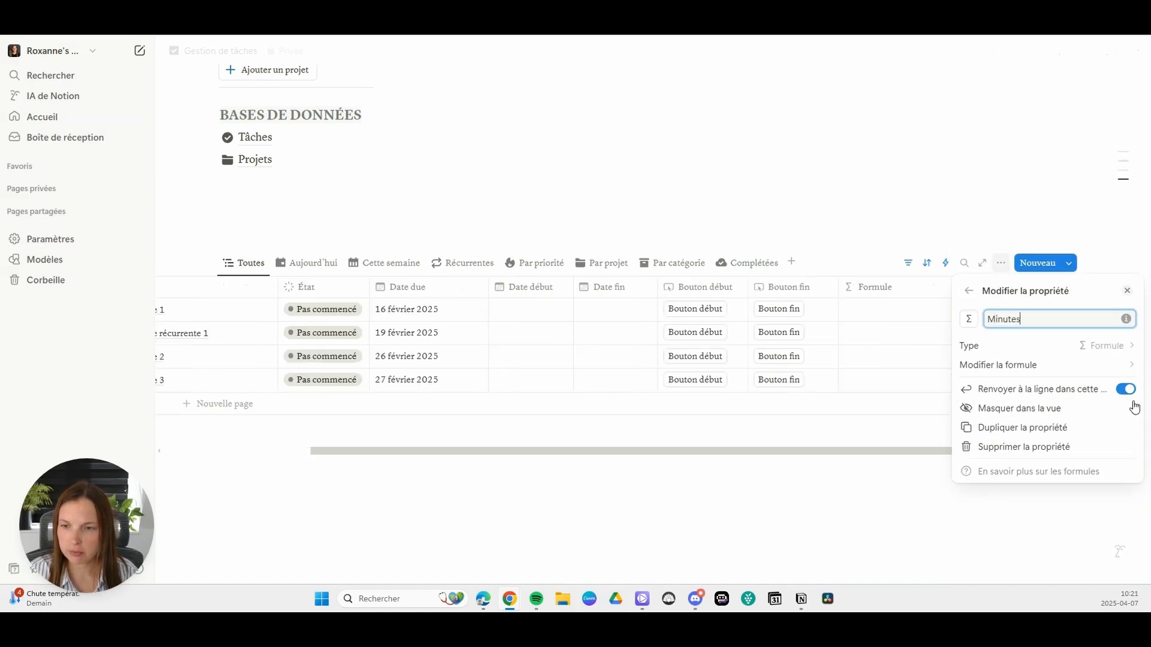
Step: Start the Minutes formula with a dateBetween function that takes Date fin as its first argument
{"action": "left_click", "coordinate": [1018, 365]}
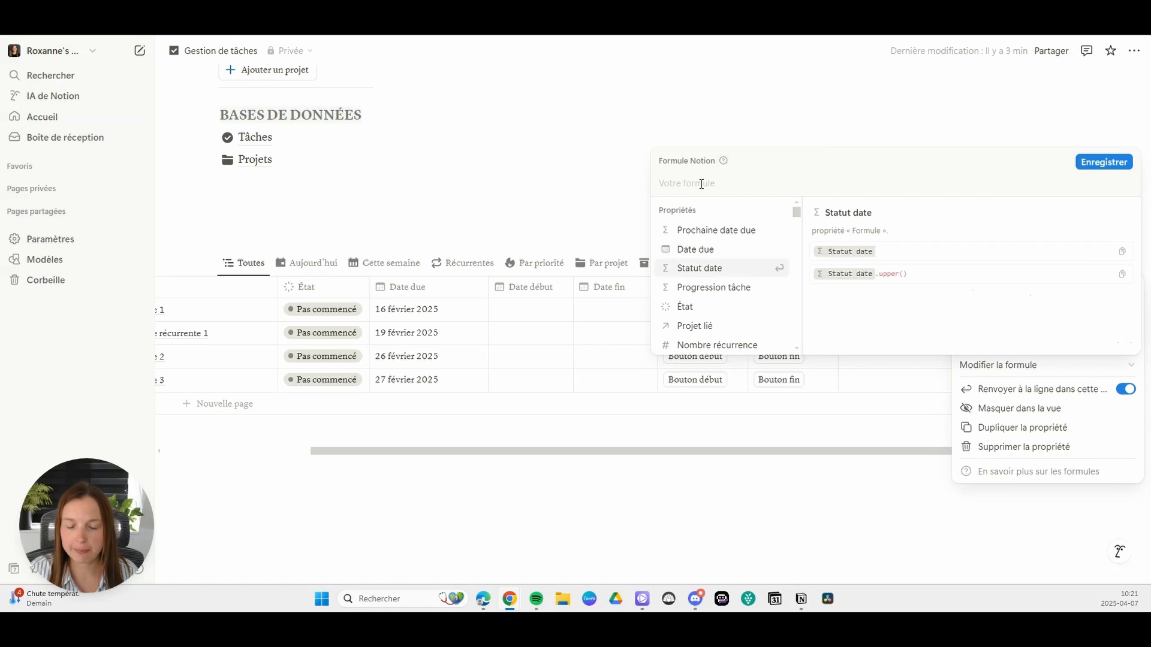
{"action": "type", "text": "date"}
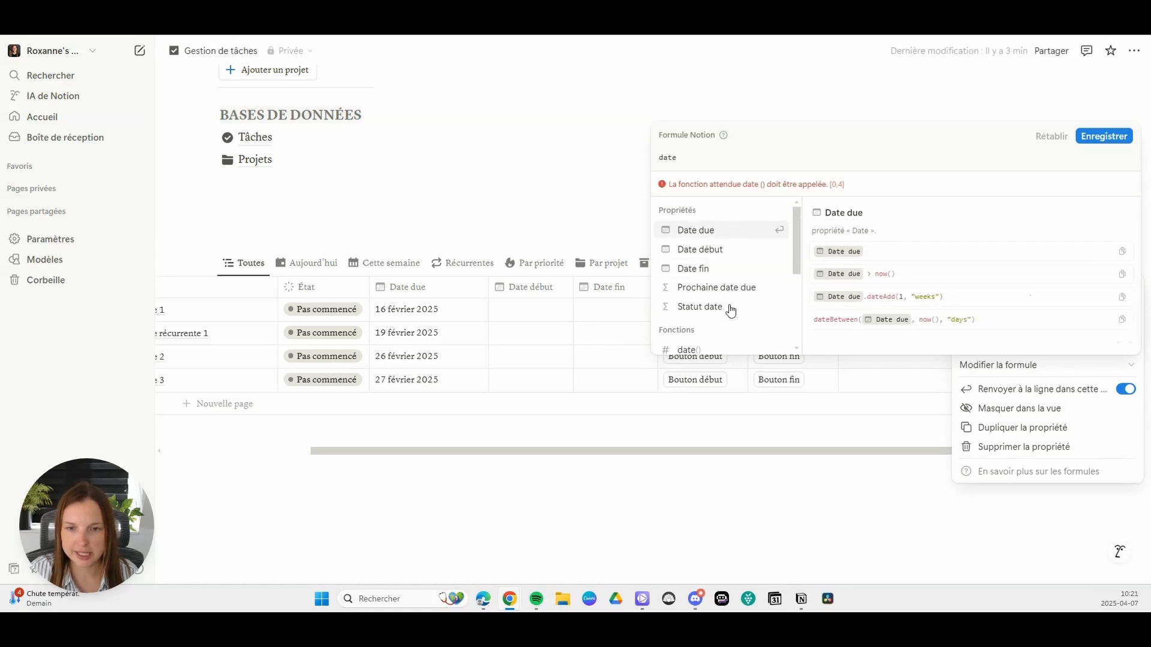
{"action": "left_click", "coordinate": [723, 290]}
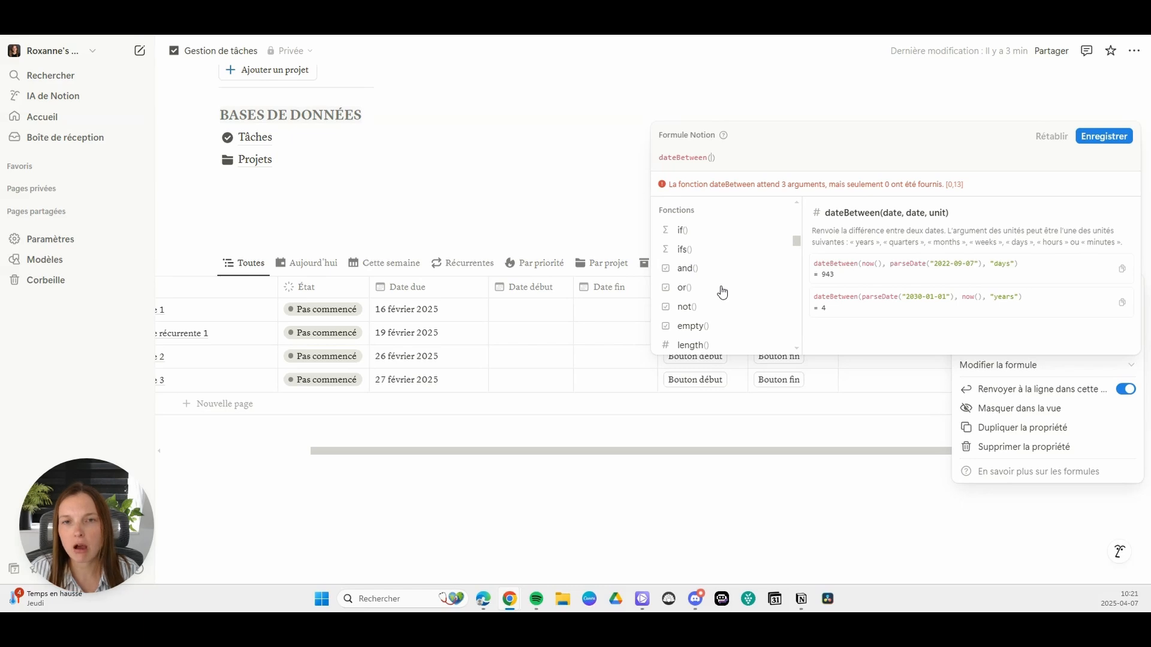
{"action": "scroll", "coordinate": [725, 282], "scroll_direction": "up", "scroll_amount": 5}
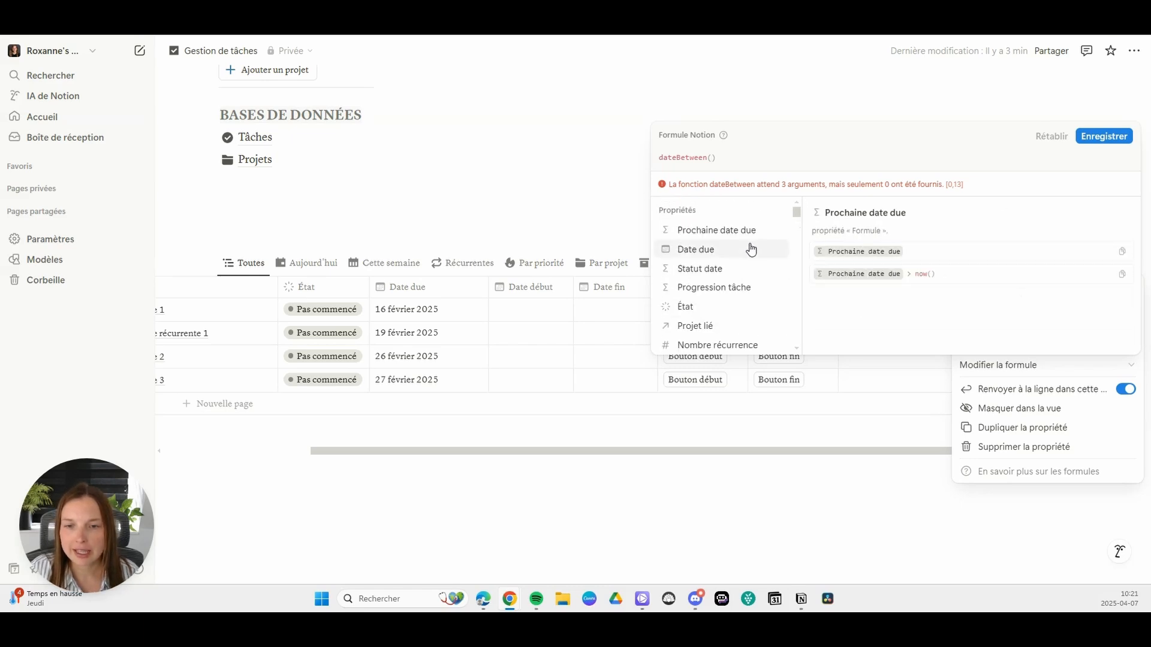
{"action": "scroll", "coordinate": [743, 262], "scroll_direction": "down", "scroll_amount": 3}
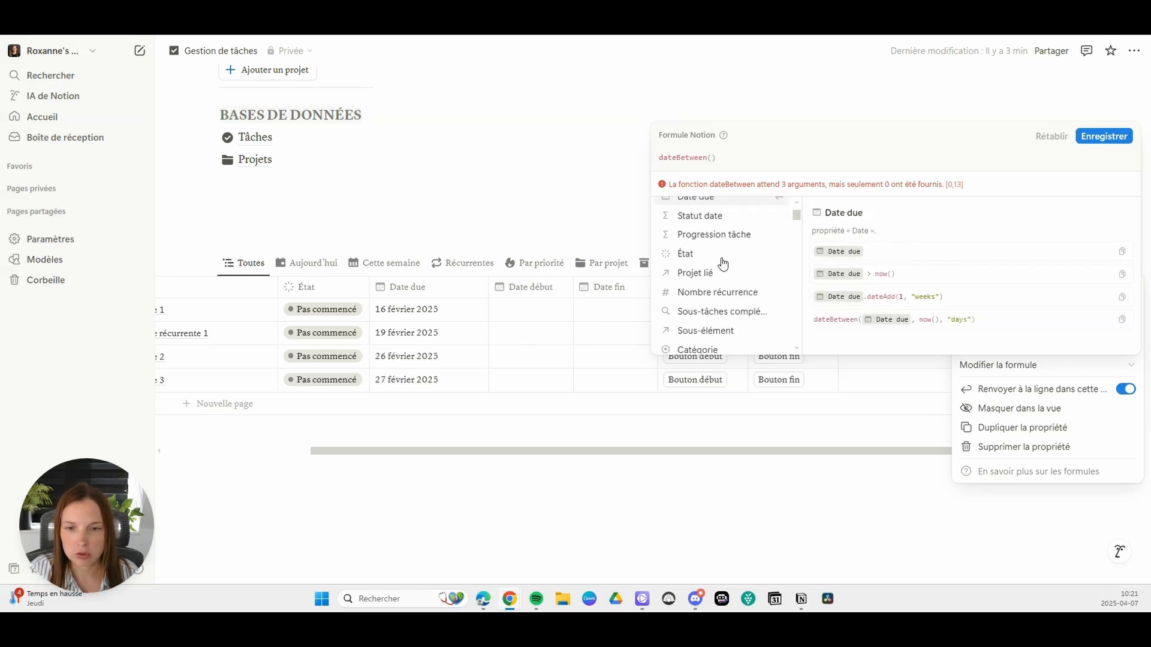
{"action": "scroll", "coordinate": [745, 262], "scroll_direction": "down", "scroll_amount": 3}
{"action": "left_click", "coordinate": [717, 282]}
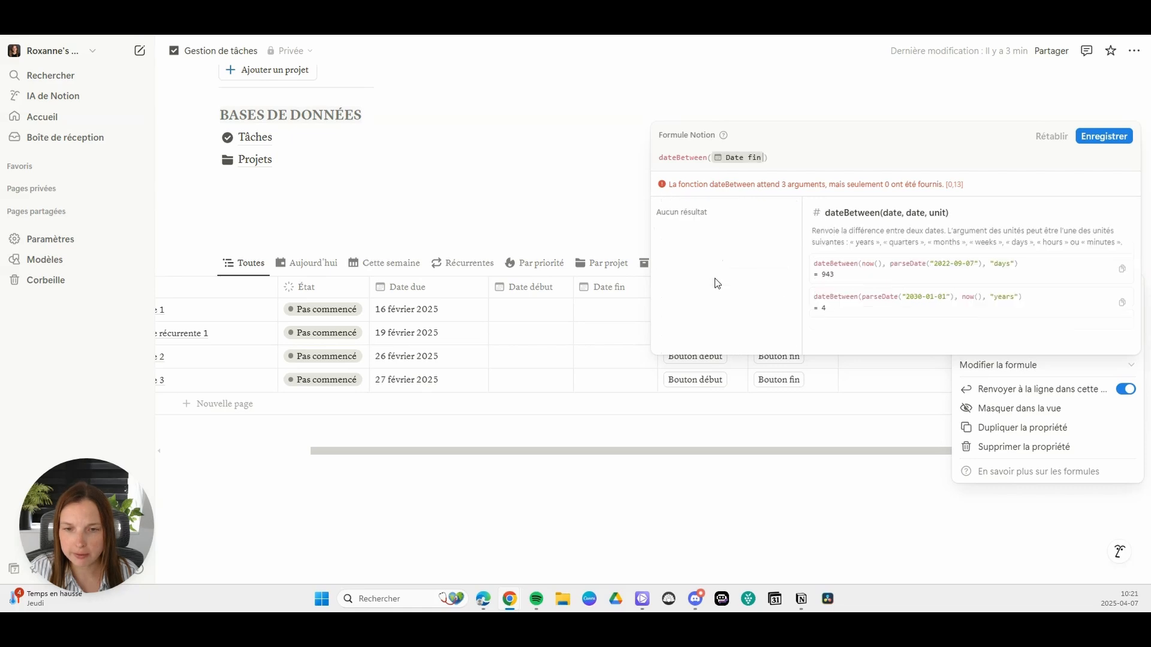
Step: Complete the dateBetween formula with Date début as second argument and "minutes" as the unit, and save it
{"action": "type", "text": ","}
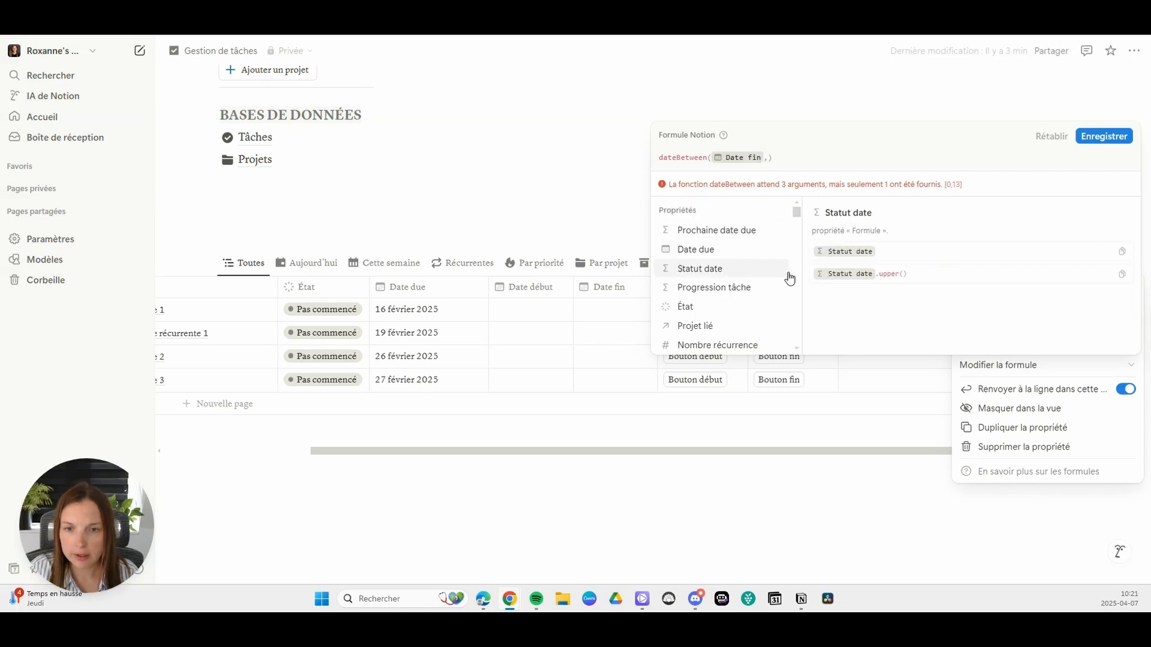
{"action": "type", "text": "date"}
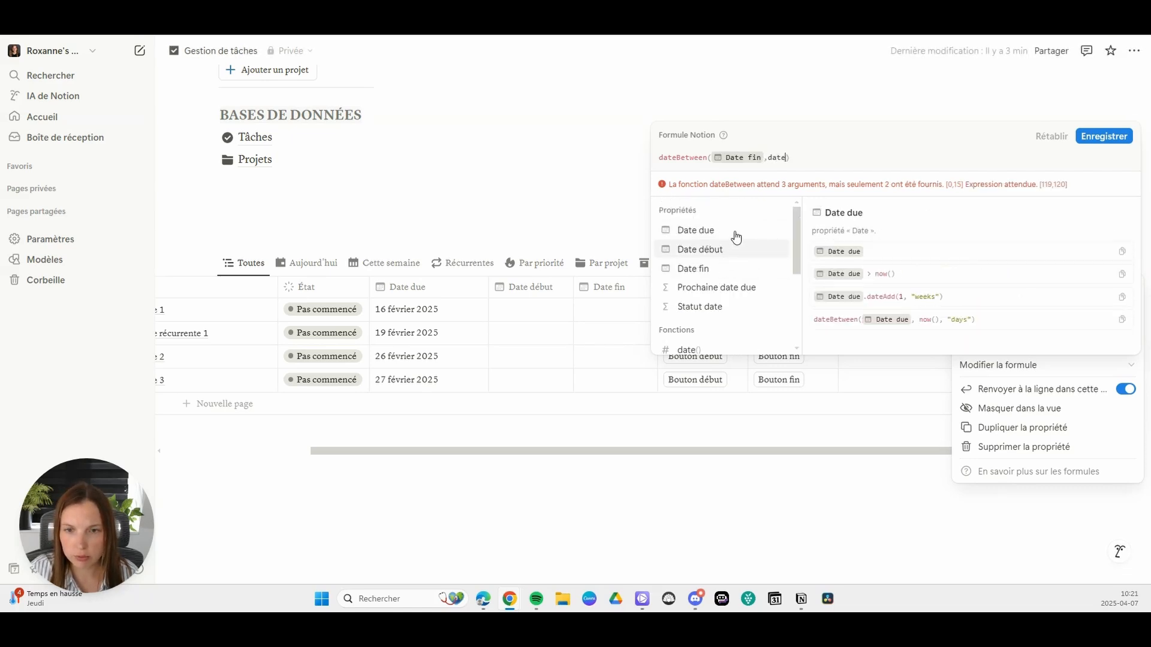
{"action": "left_click", "coordinate": [730, 249]}
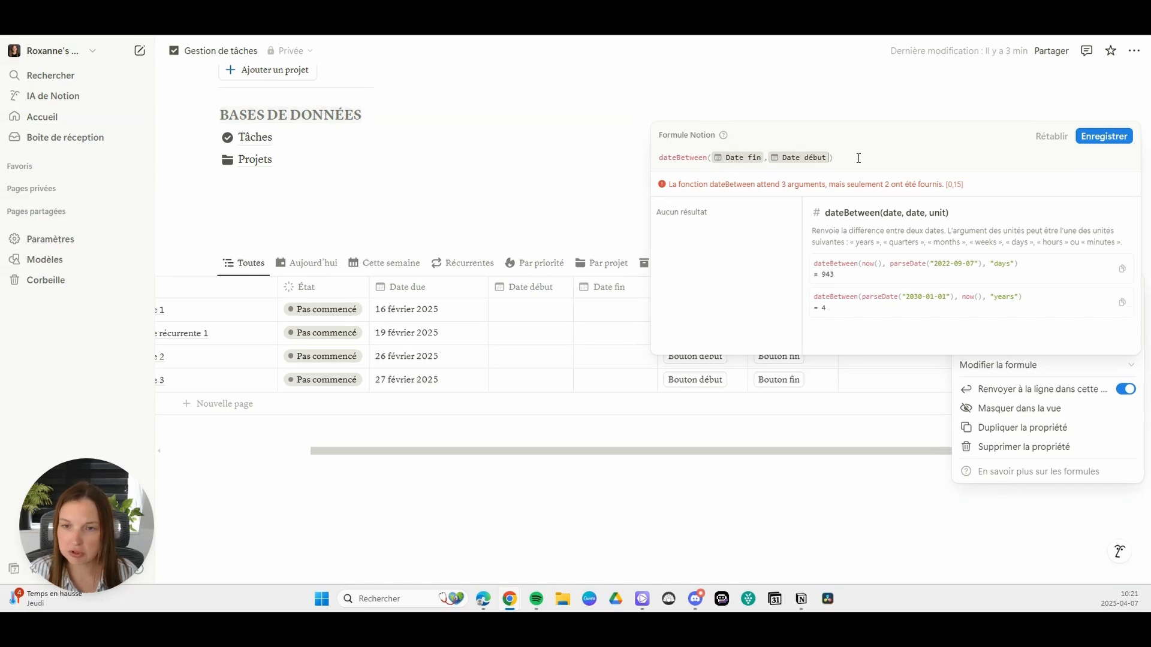
{"action": "type", "text": ","}
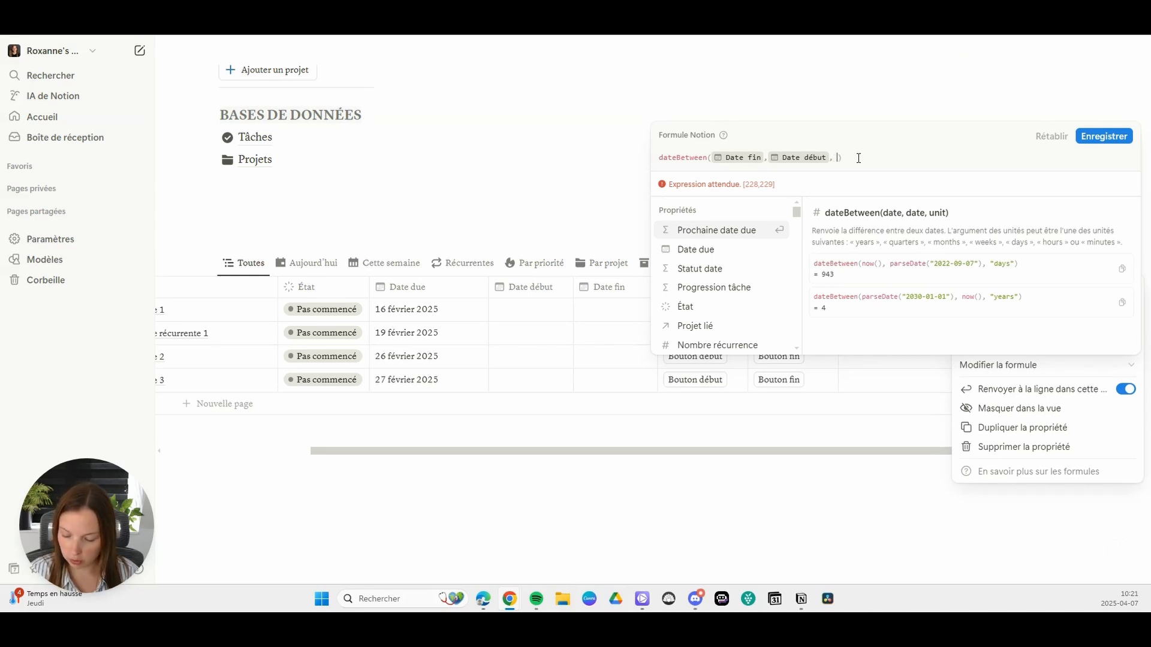
{"action": "type", "text": "\"minutes\""}
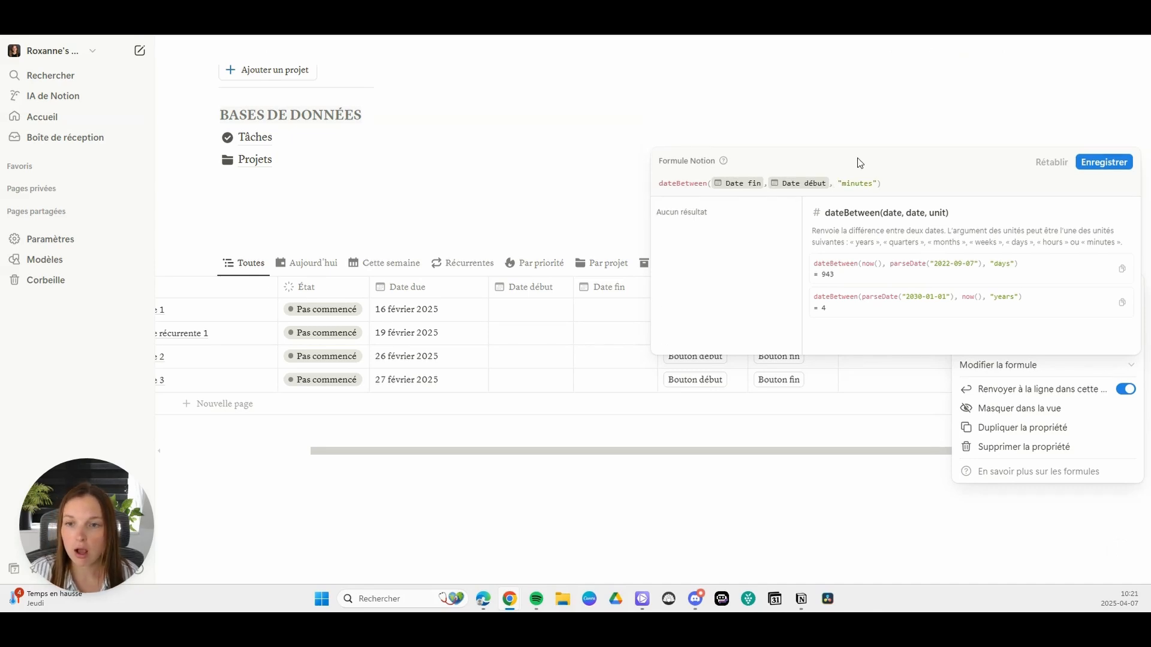
{"action": "left_click", "coordinate": [1100, 163]}
{"action": "left_click", "coordinate": [931, 350]}
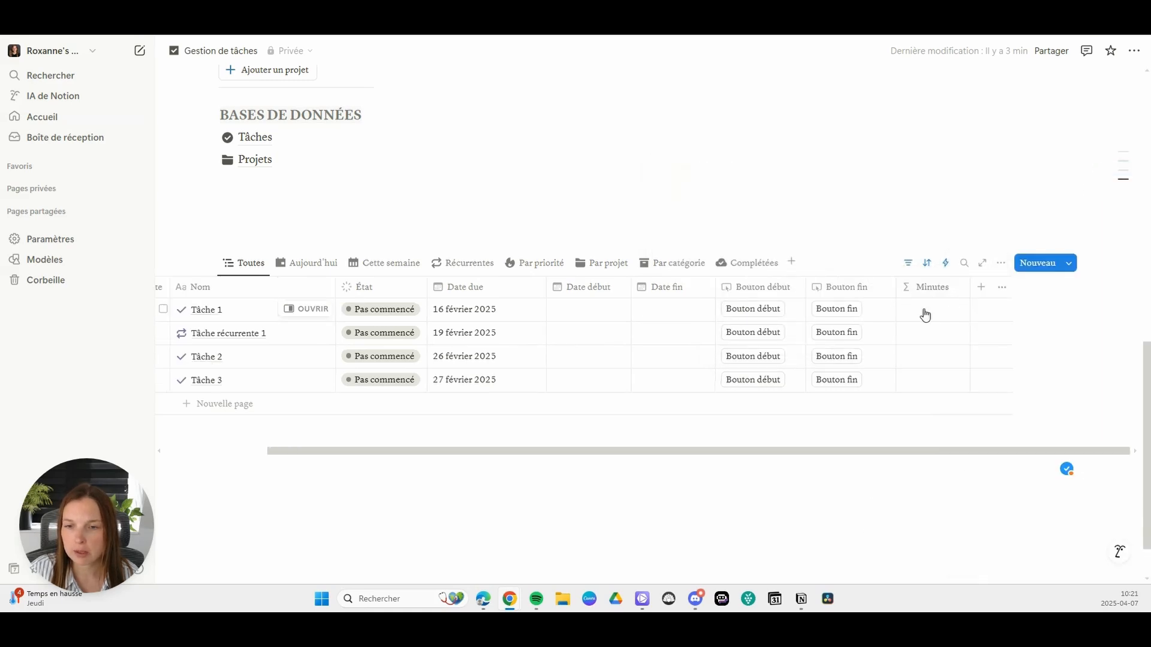
Step: Narrow the Minutes column and set its number of decimals to 0
{"action": "left_click", "coordinate": [923, 309]}
{"action": "left_click", "coordinate": [846, 264]}
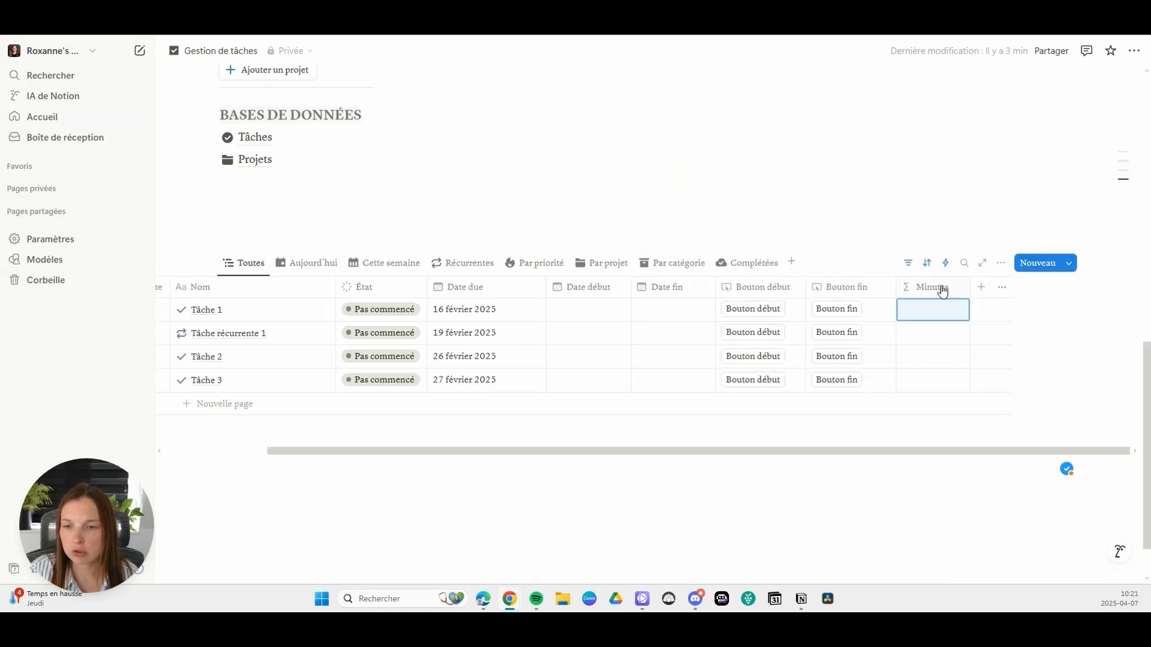
{"action": "left_click", "coordinate": [931, 287]}
{"action": "left_click", "coordinate": [963, 341]}
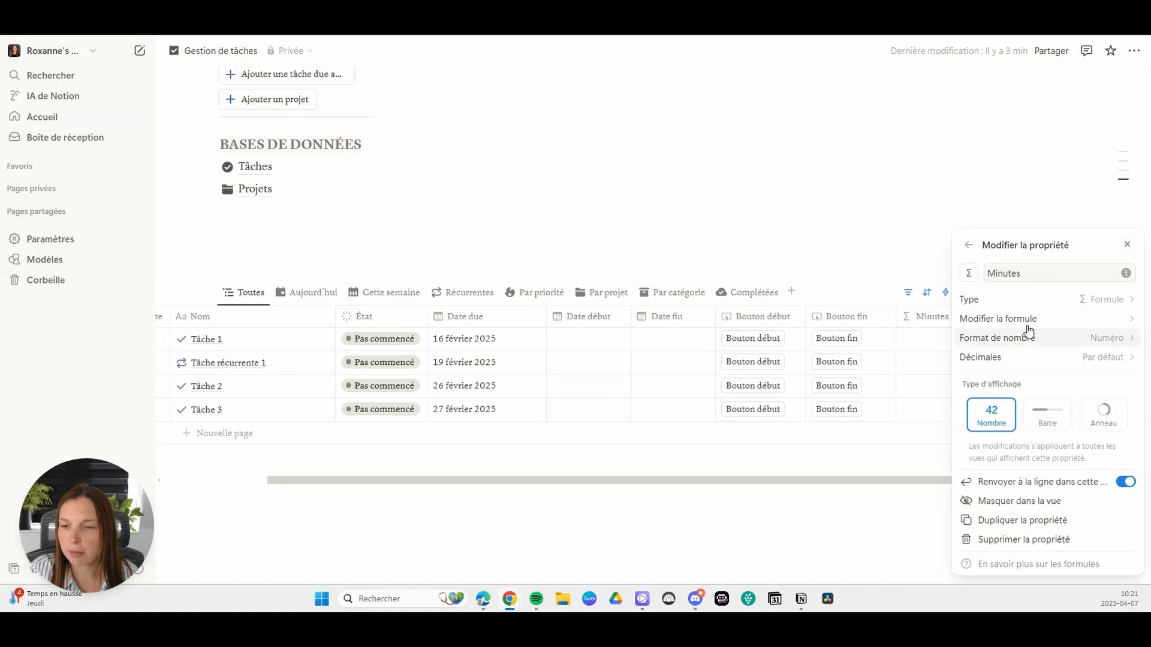
{"action": "left_click", "coordinate": [1074, 361]}
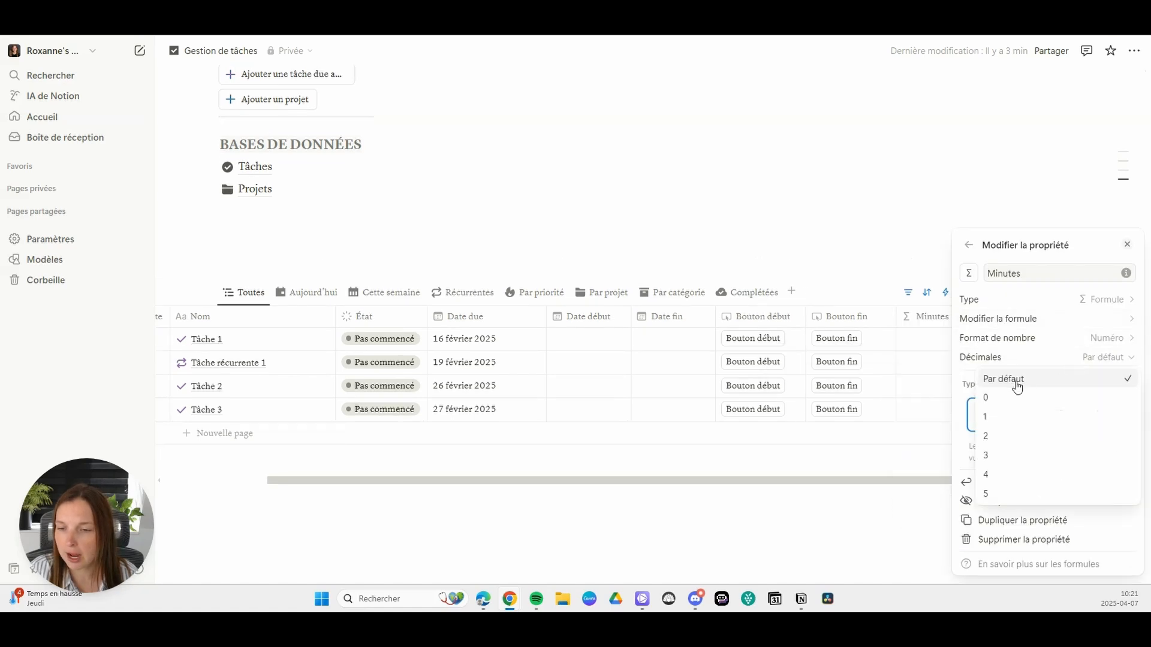
{"action": "left_click", "coordinate": [1004, 397]}
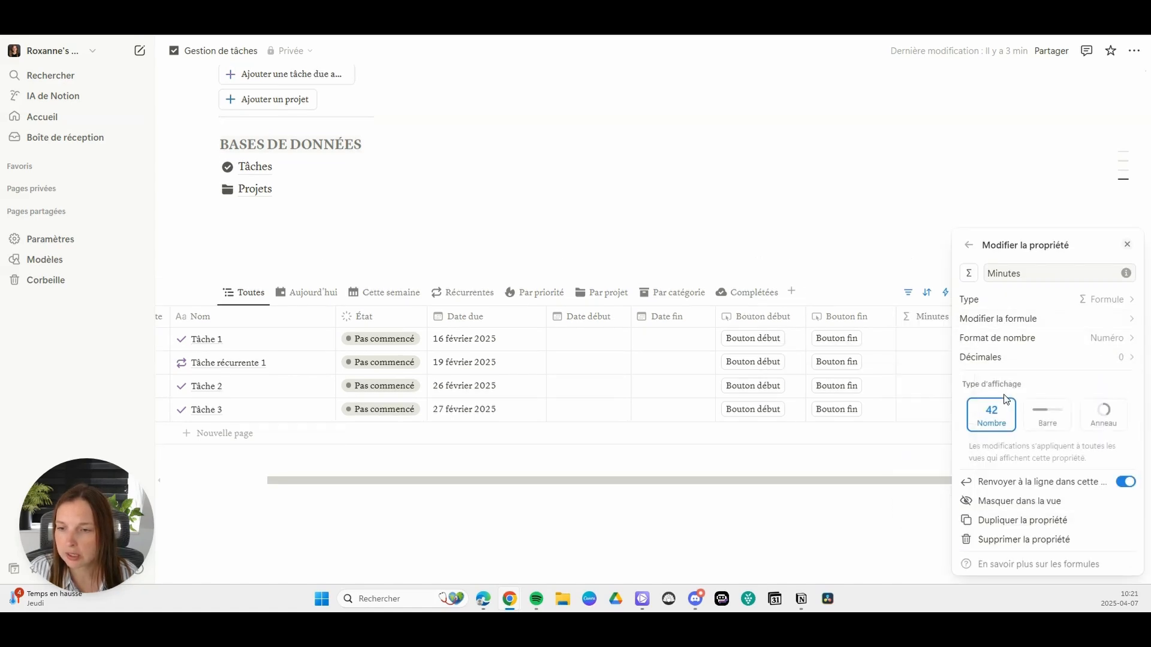
{"action": "left_click", "coordinate": [1108, 338]}
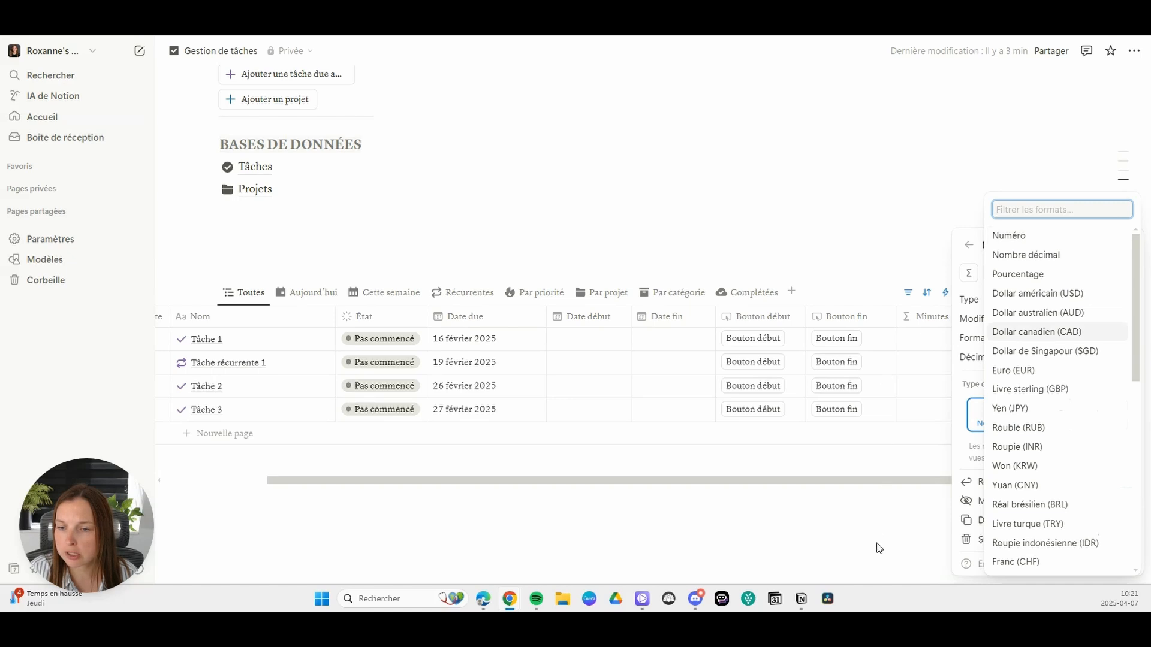
{"action": "key", "text": "Escape"}
{"action": "key", "text": "Escape"}
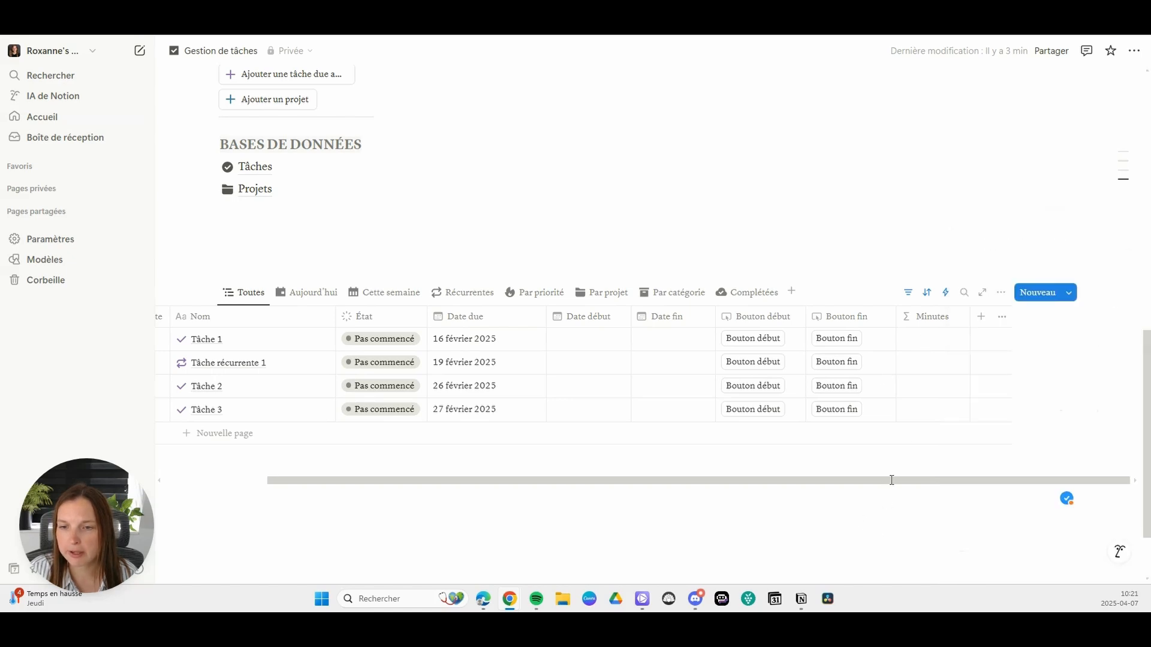
Step: Duplicate the Minutes property and rename the copy "Heures"
{"action": "left_click", "coordinate": [926, 316]}
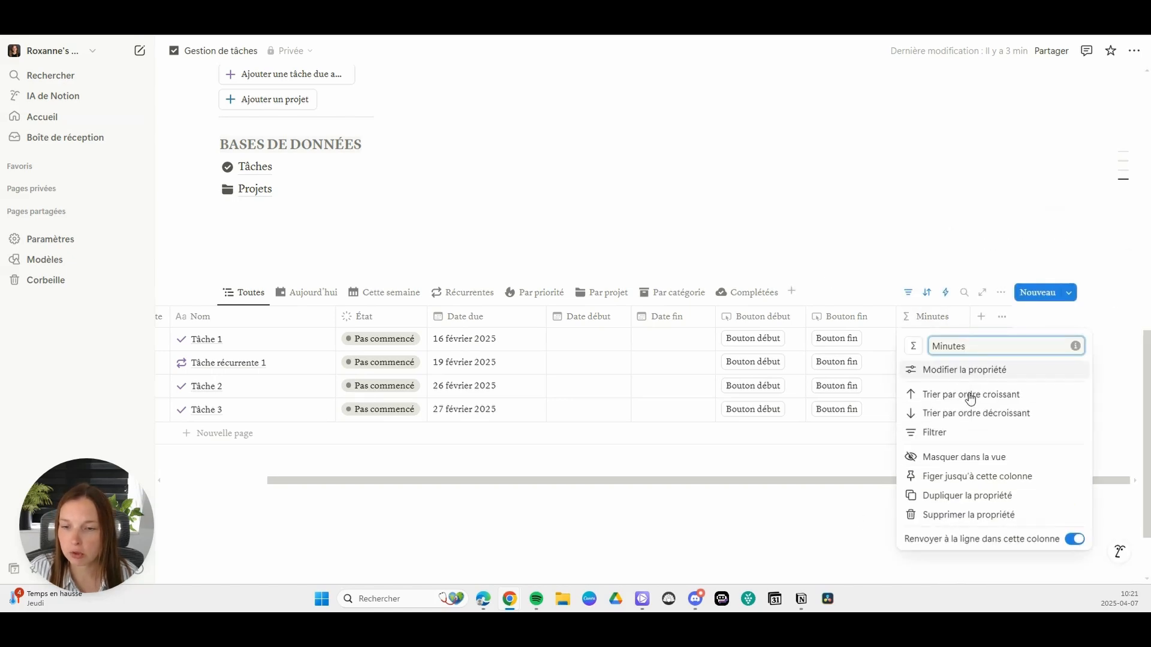
{"action": "left_click", "coordinate": [966, 495]}
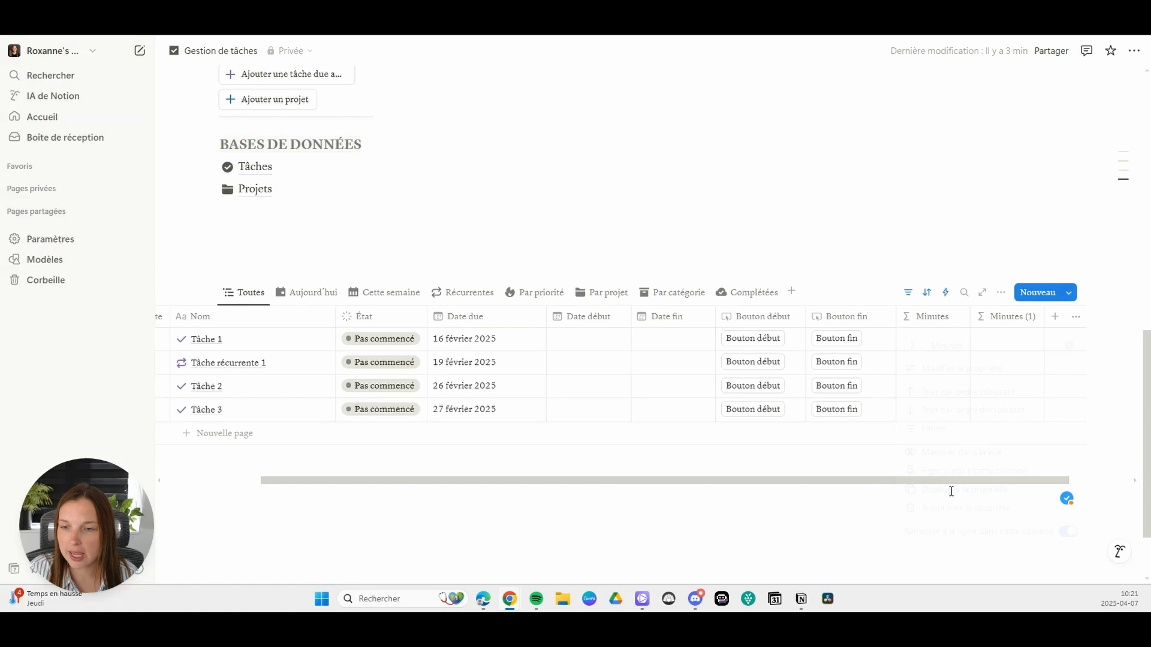
{"action": "left_click", "coordinate": [1007, 318]}
{"action": "key", "text": "ctrl+a"}
{"action": "type", "text": "Hu"}
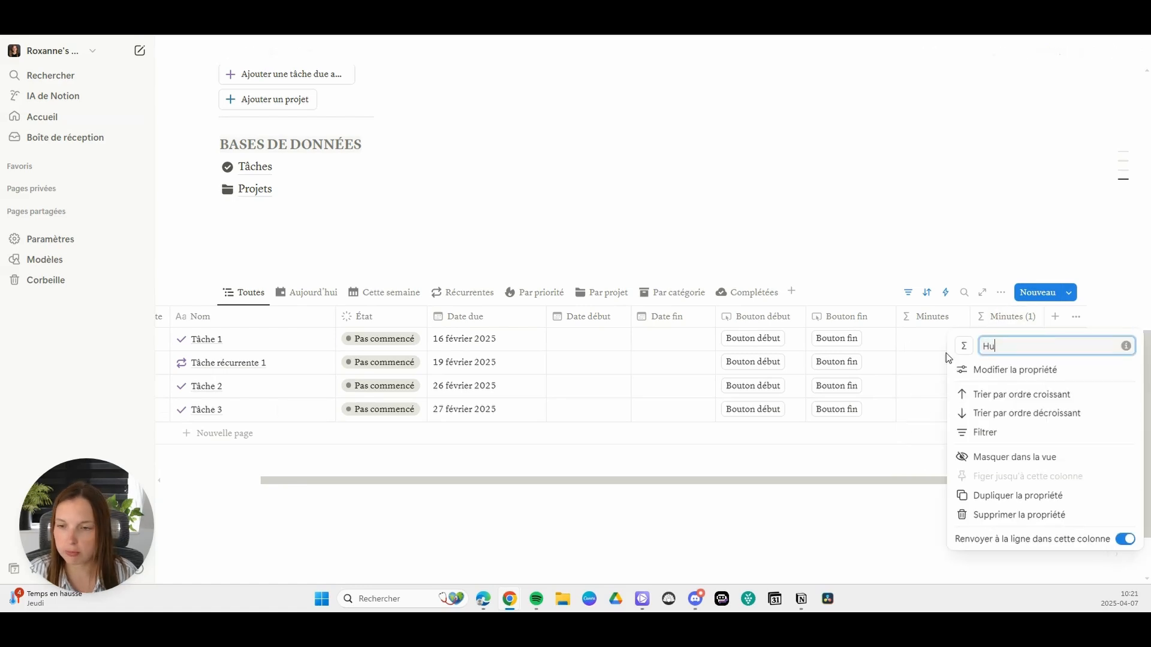
{"action": "key", "text": "BackSpace"}
{"action": "type", "text": "eures"}
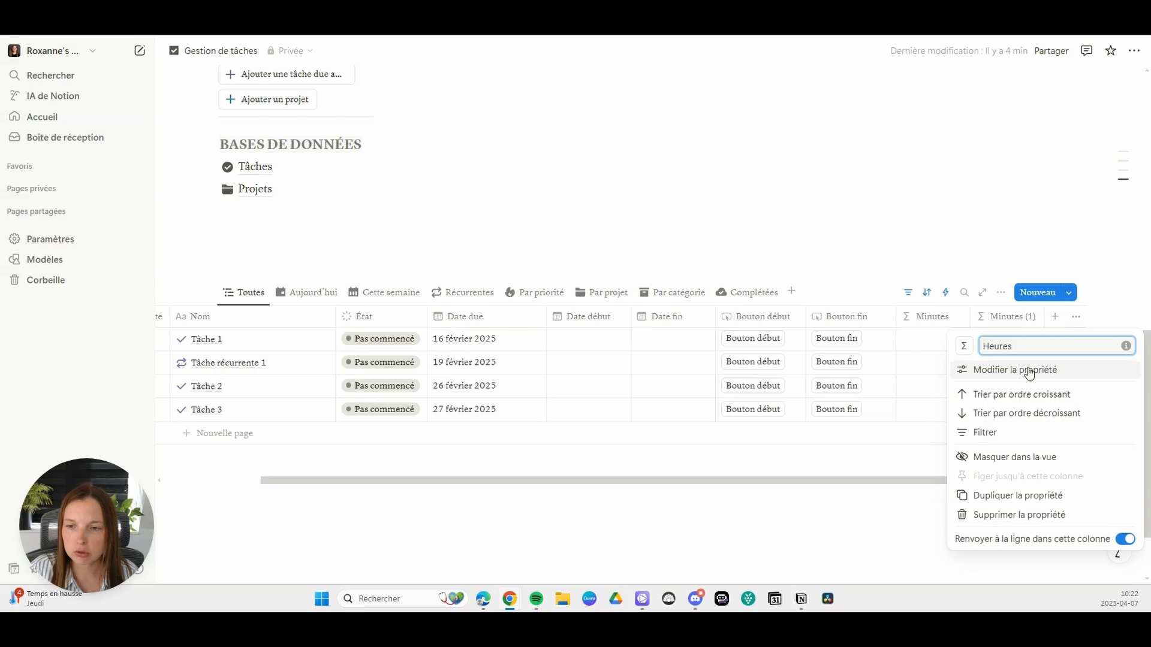
Step: Set the unit in the Heures dateBetween formula to "hours" and save the formula
{"action": "left_click", "coordinate": [1029, 373]}
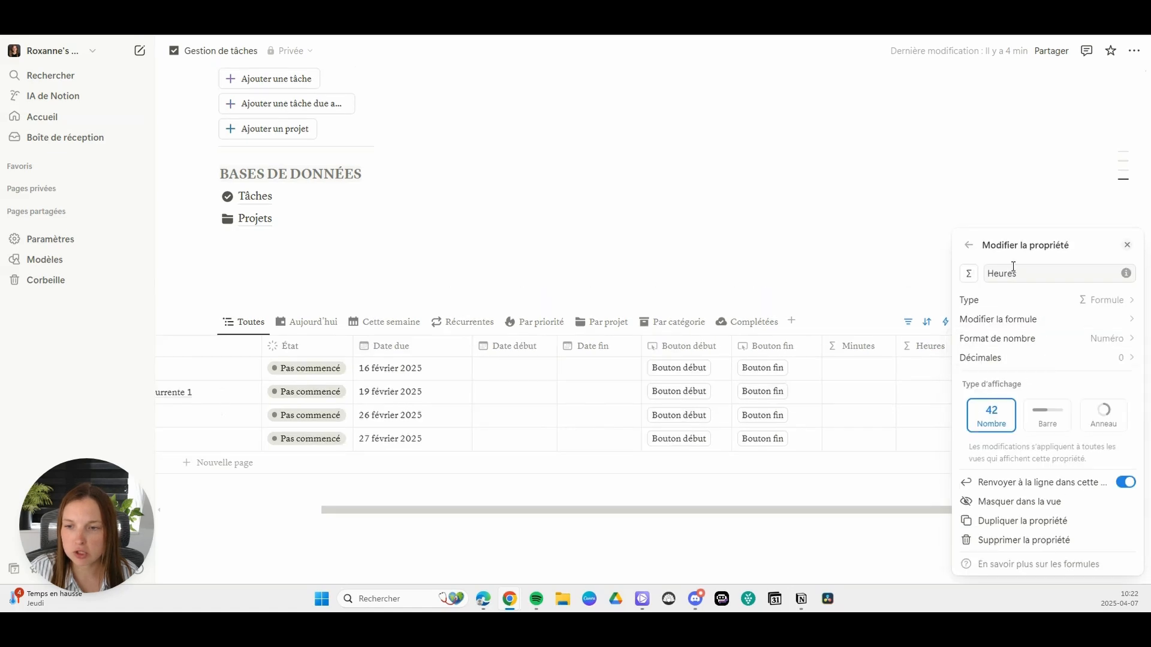
{"action": "left_click", "coordinate": [1106, 329]}
{"action": "left_click", "coordinate": [871, 365]}
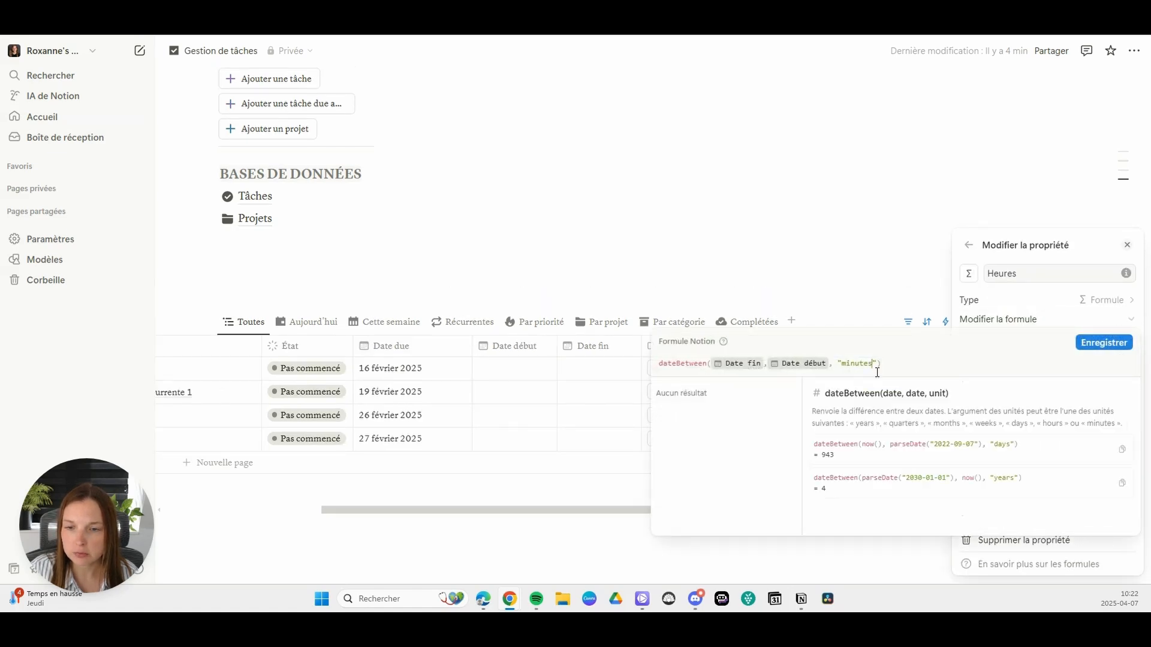
{"action": "key", "text": "BackSpace"}
{"action": "key", "text": "BackSpace"}
{"action": "key", "text": "BackSpace"}
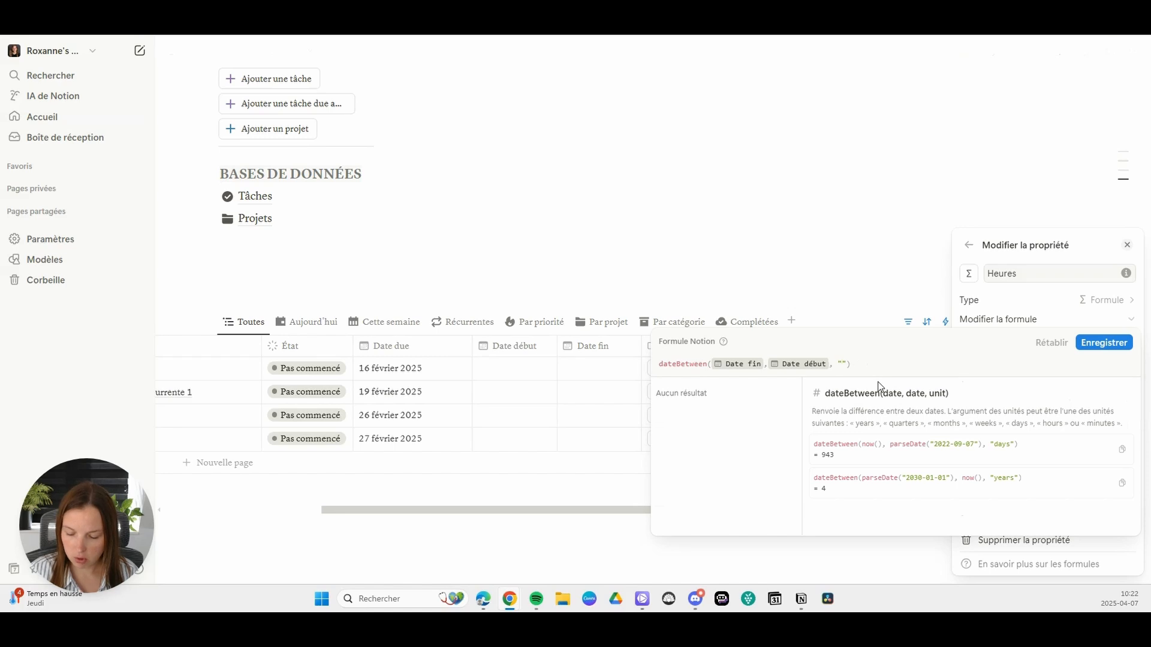
{"action": "left_click", "coordinate": [1085, 344]}
Step: Set the Heures property's number of decimals to 2 and close its settings
{"action": "left_click", "coordinate": [1079, 357]}
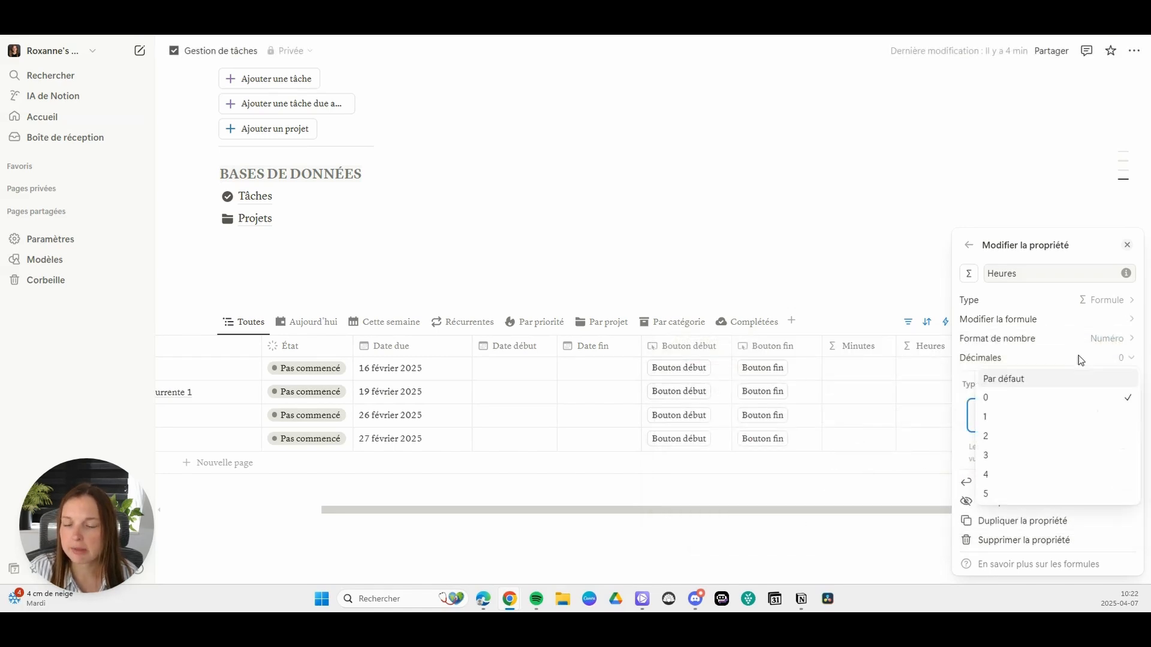
{"action": "left_click", "coordinate": [1018, 437]}
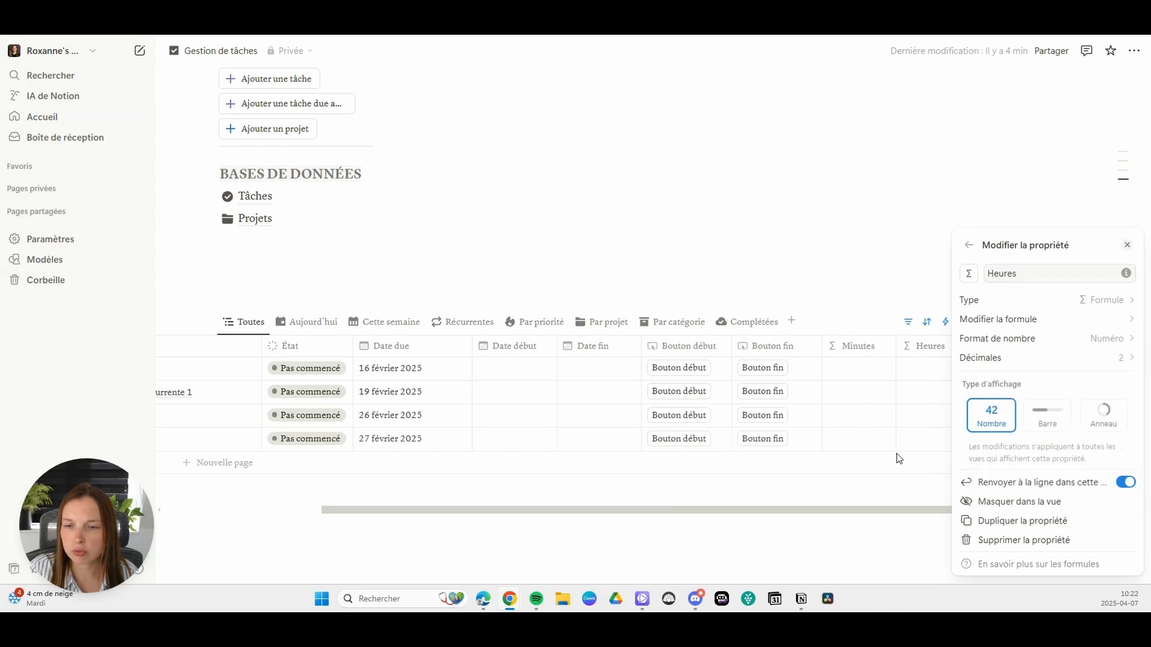
{"action": "left_click", "coordinate": [739, 120]}
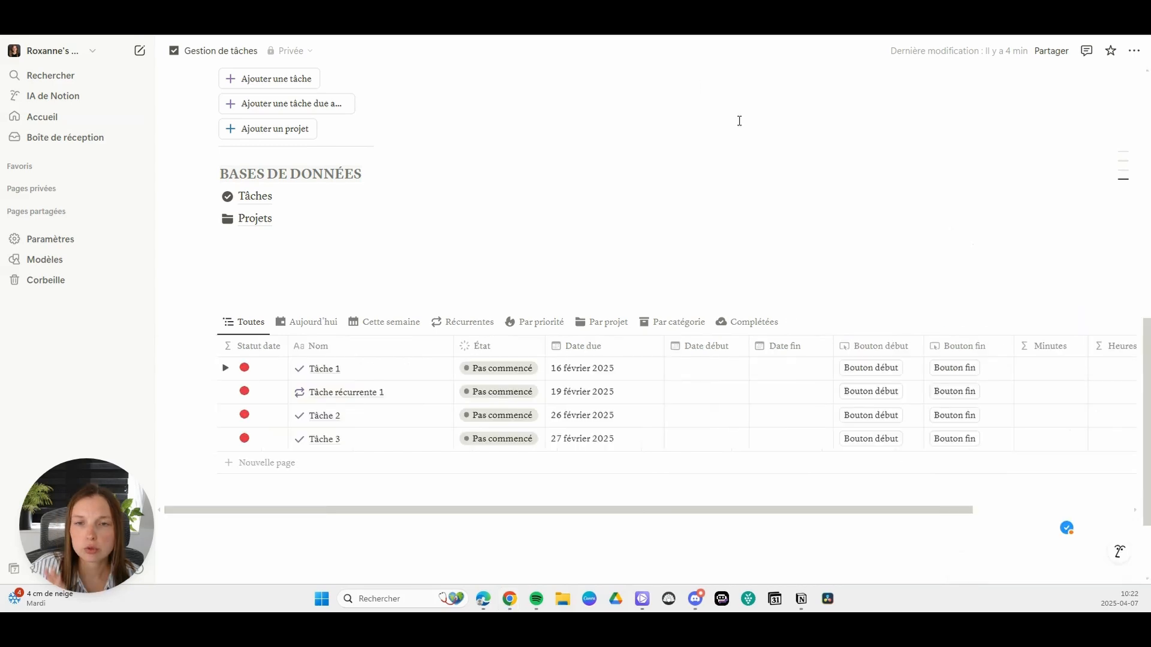
Step: Trigger Bouton début and Bouton fin for Tâche 1 to record its start and end times
{"action": "left_click", "coordinate": [877, 374]}
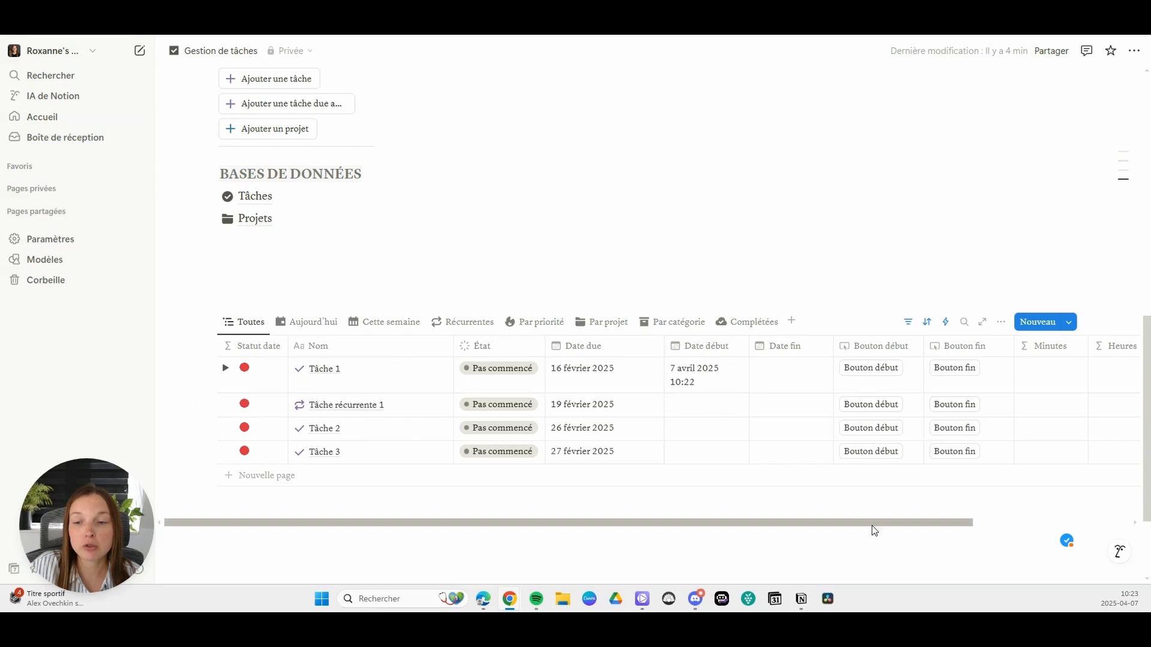
{"action": "left_click_drag", "start_coordinate": [871, 522], "coordinate": [1020, 520]}
{"action": "scroll", "coordinate": [935, 511], "scroll_direction": "left", "scroll_amount": 3}
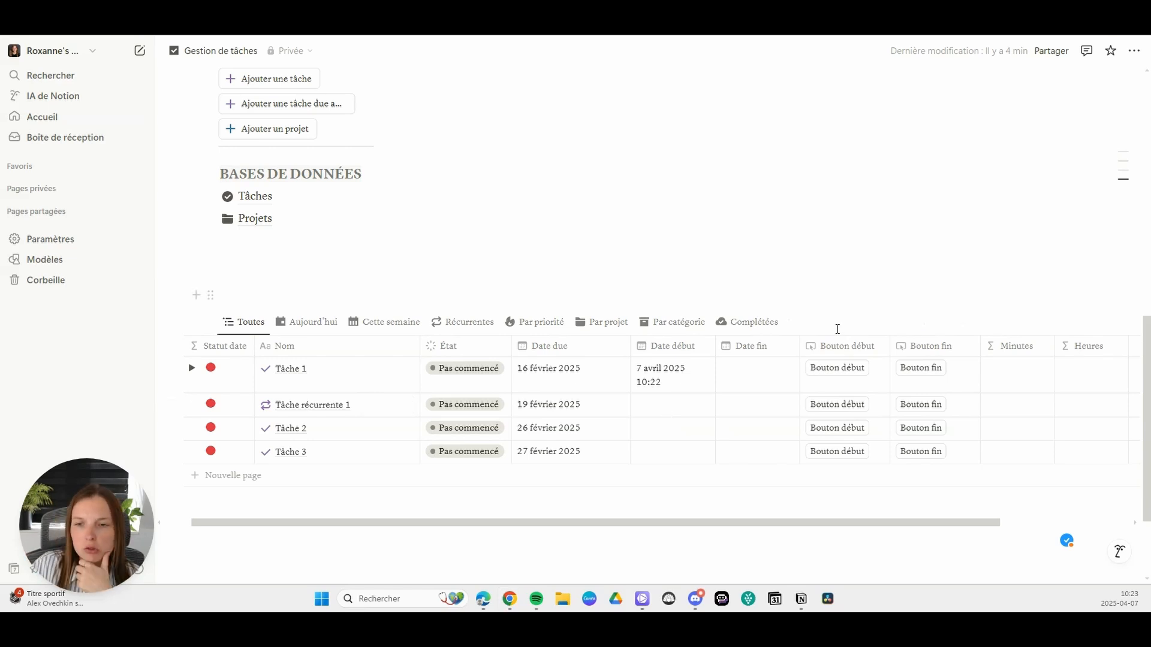
{"action": "left_click", "coordinate": [922, 368]}
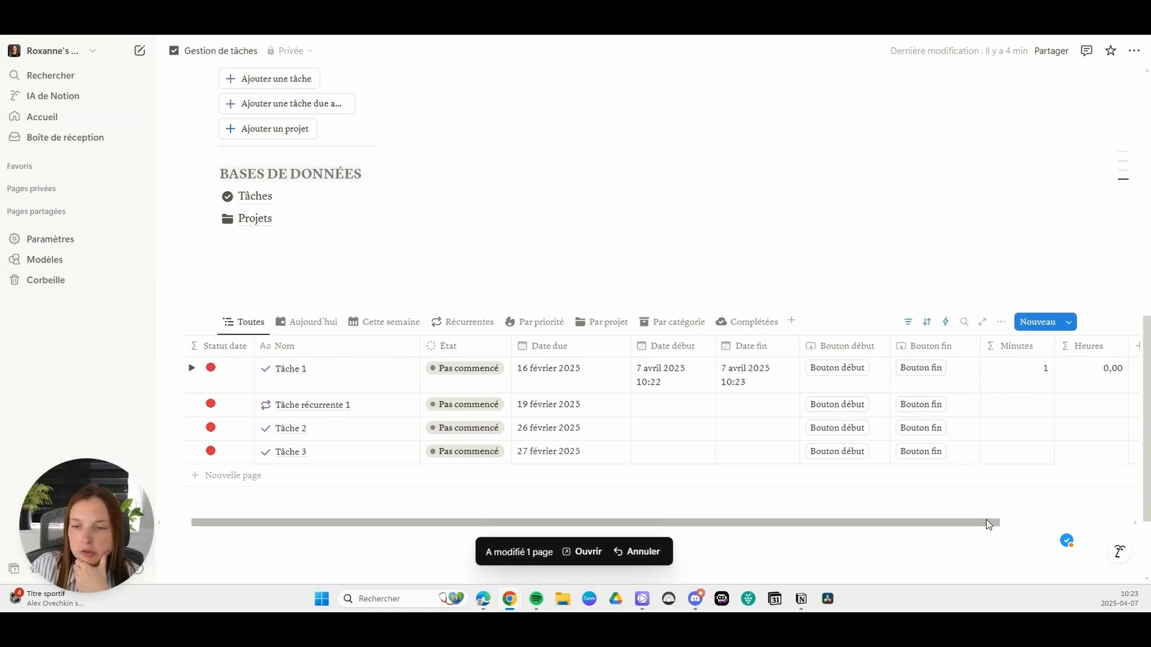
Step: Add another Formule property to the tasks table and name it "Message"
{"action": "left_click_drag", "start_coordinate": [989, 523], "coordinate": [1132, 524]}
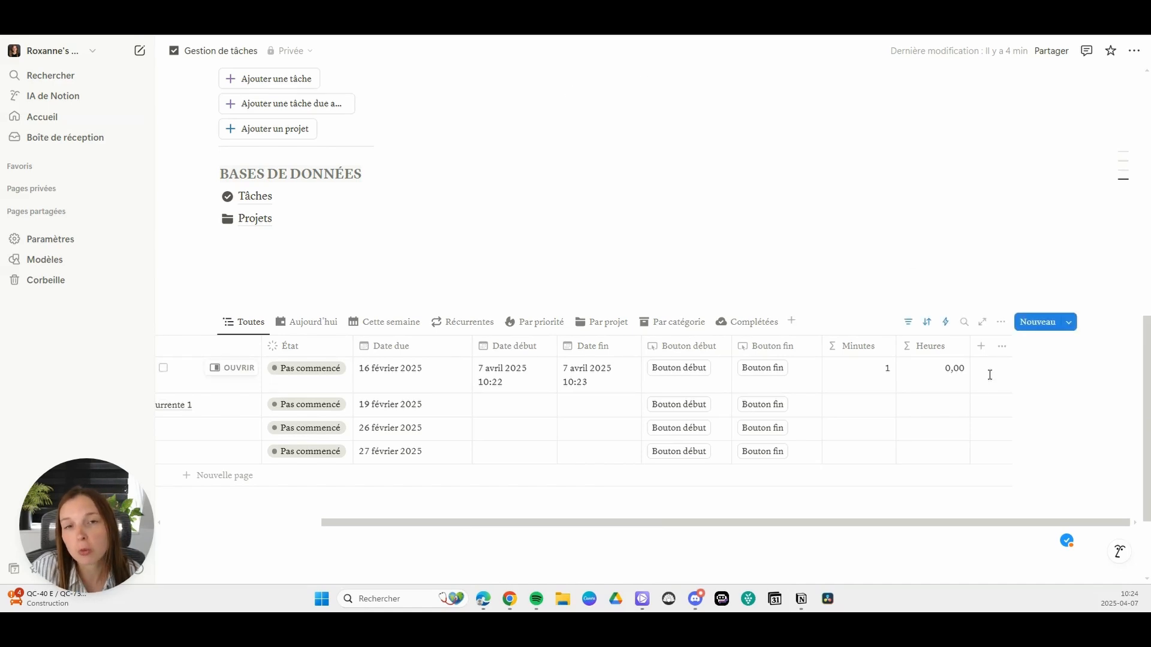
{"action": "left_click", "coordinate": [981, 346]}
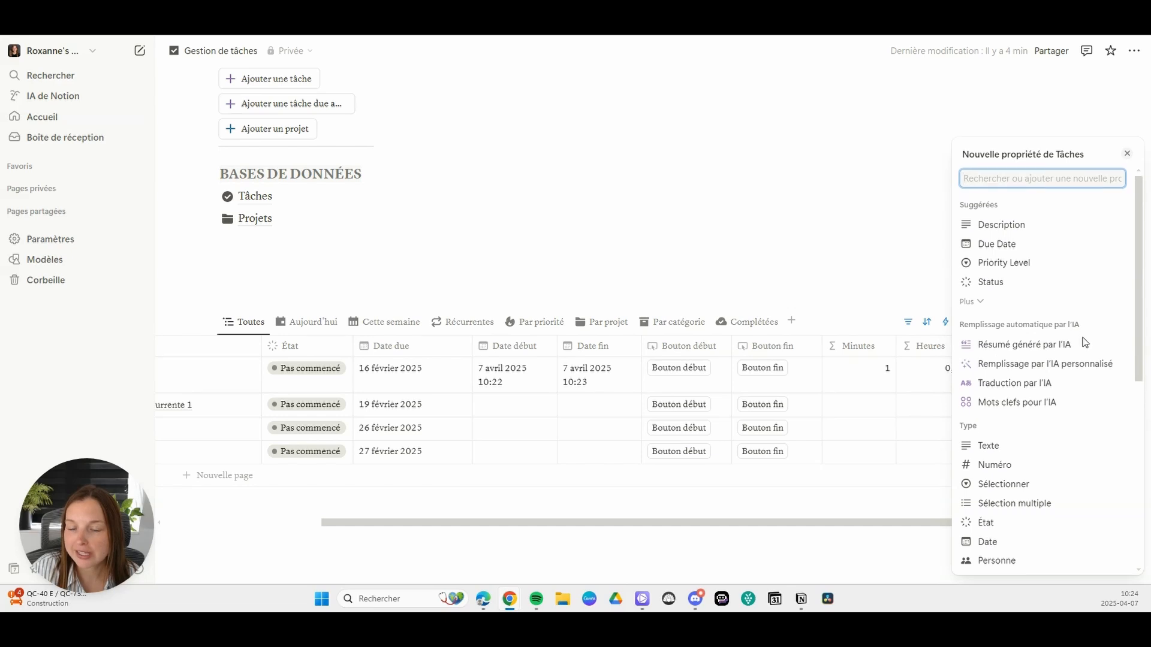
{"action": "scroll", "coordinate": [1029, 487], "scroll_direction": "down", "scroll_amount": 3}
{"action": "left_click", "coordinate": [1019, 502]}
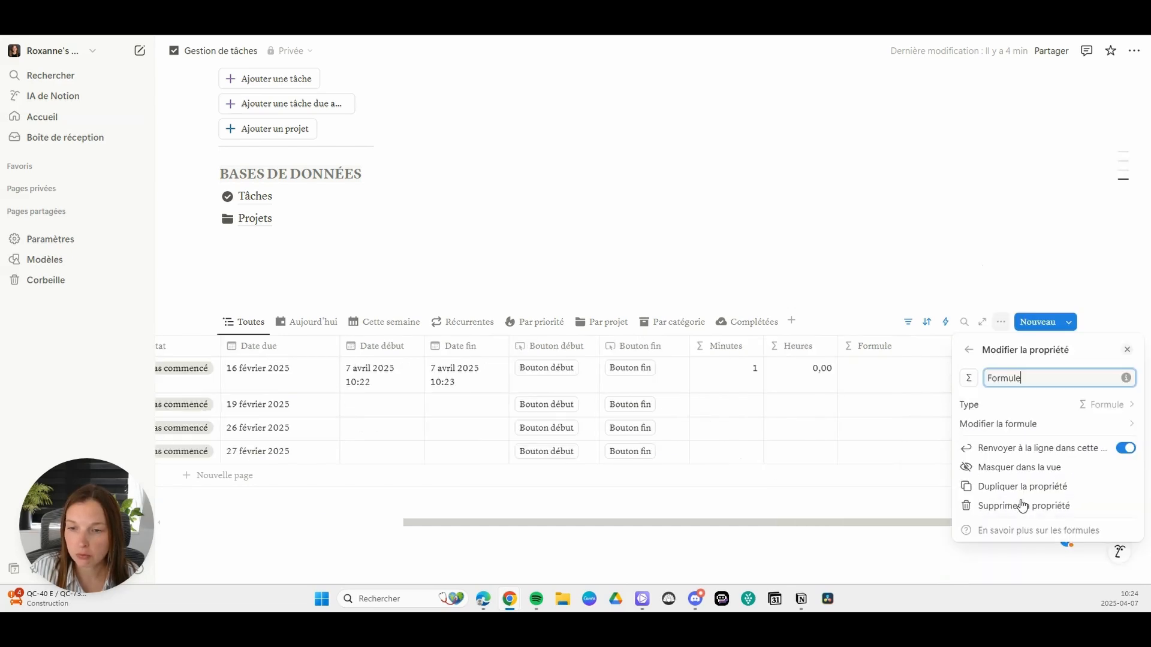
{"action": "type", "text": "Message"}
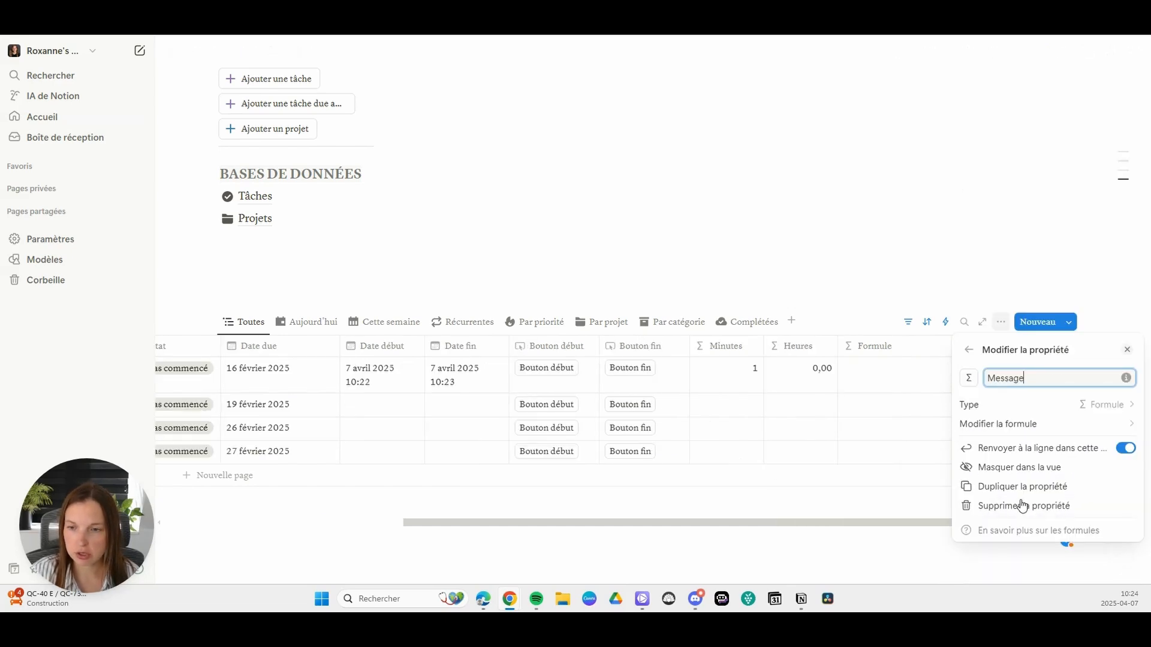
Step: Begin the Message formula with the text "Tu as travaillé pendant " followed by a plus operator
{"action": "left_click", "coordinate": [817, 259]}
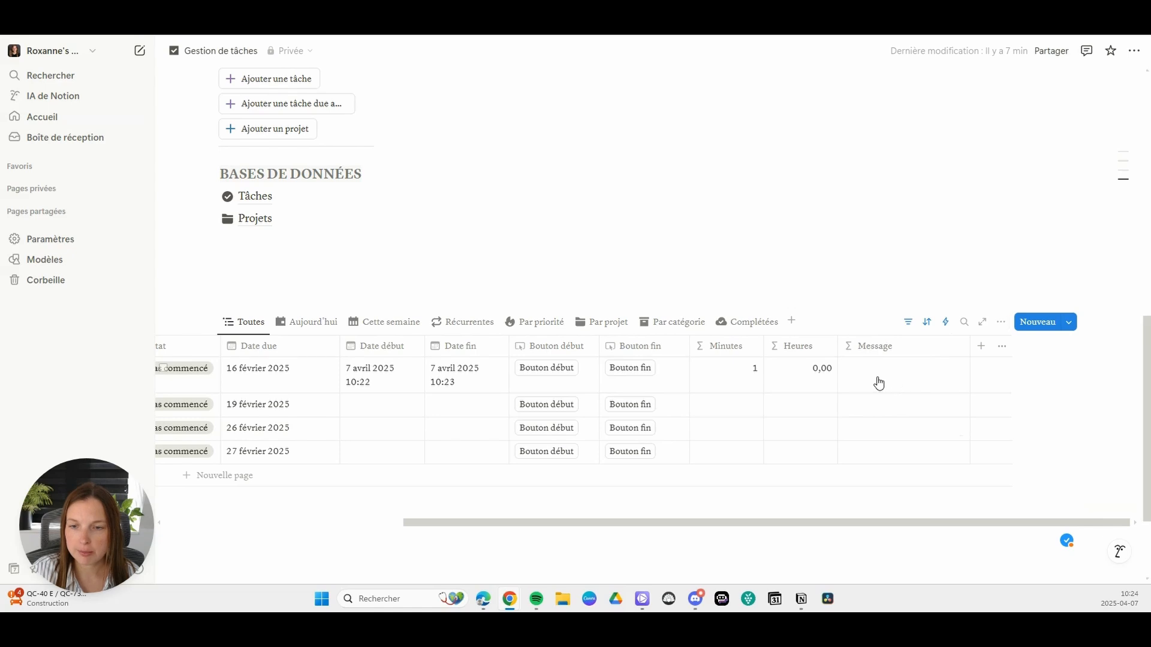
{"action": "left_click", "coordinate": [876, 381]}
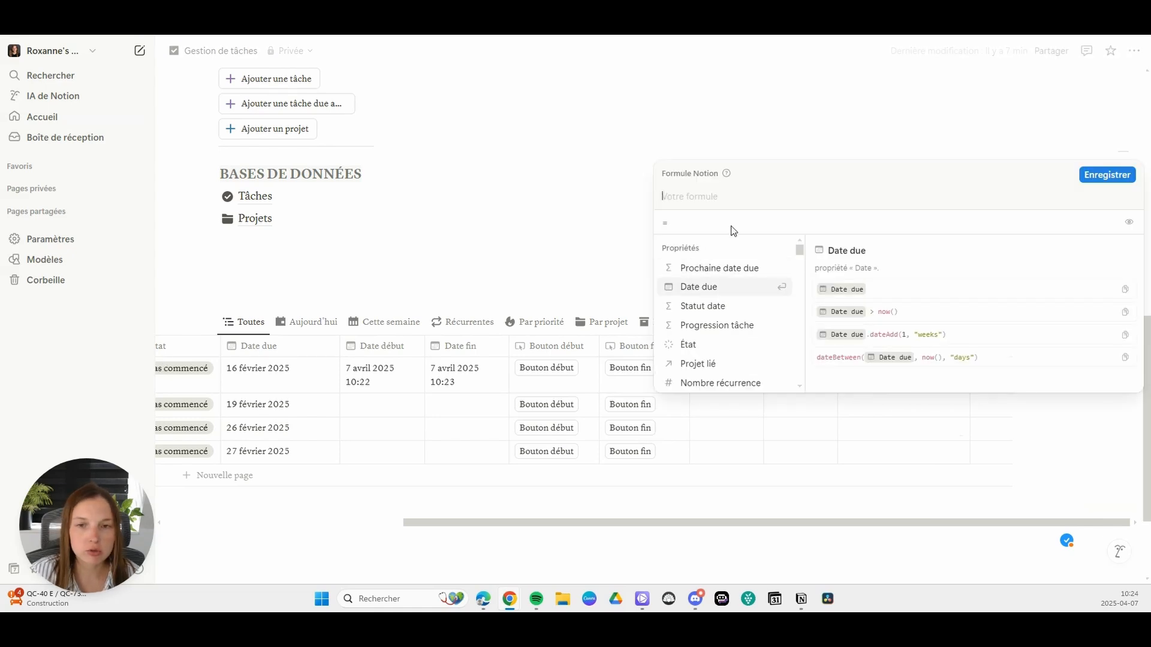
{"action": "type", "text": "\"Tu as pas"}
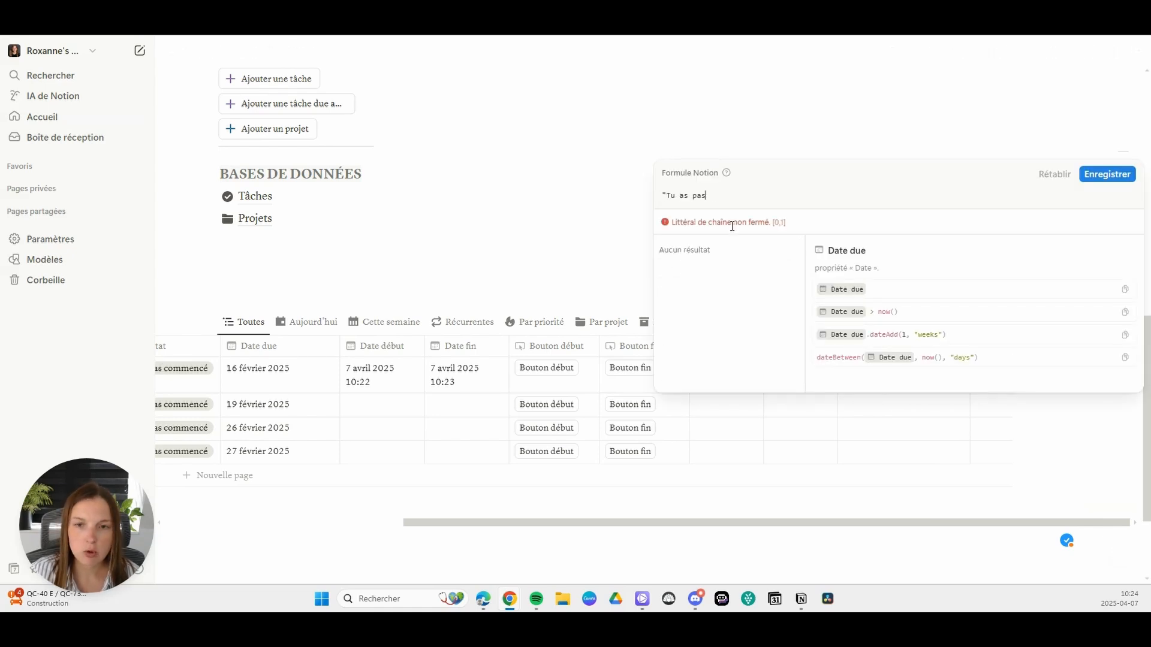
{"action": "type", "text": "sé"}
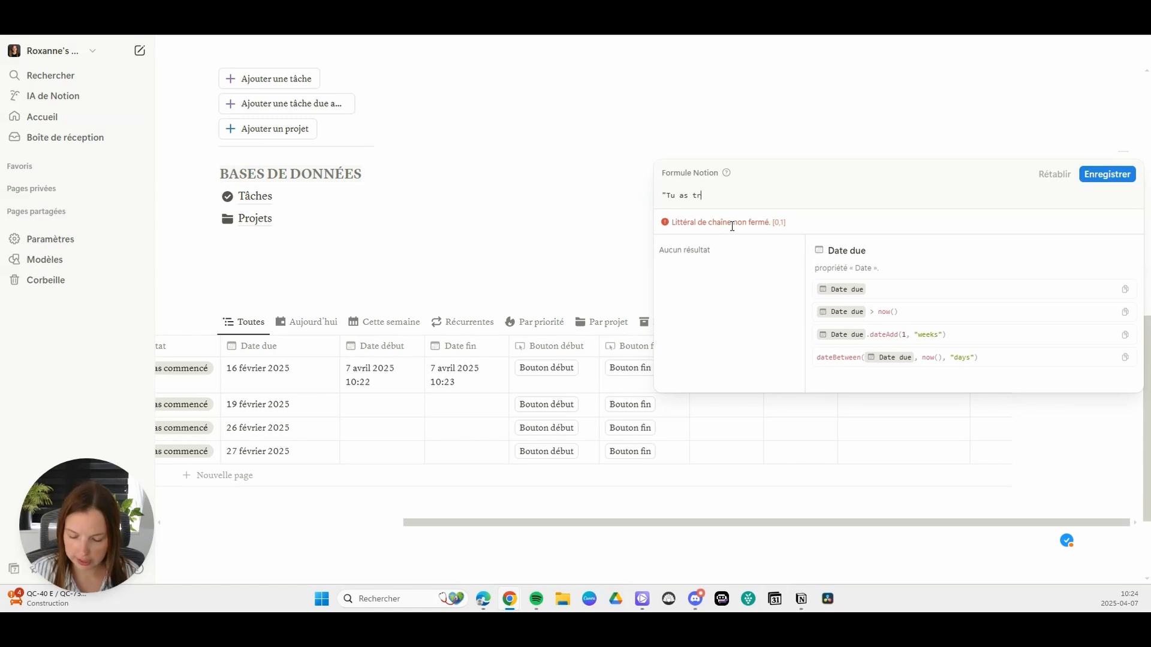
{"action": "type", "text": "availlé pendan"}
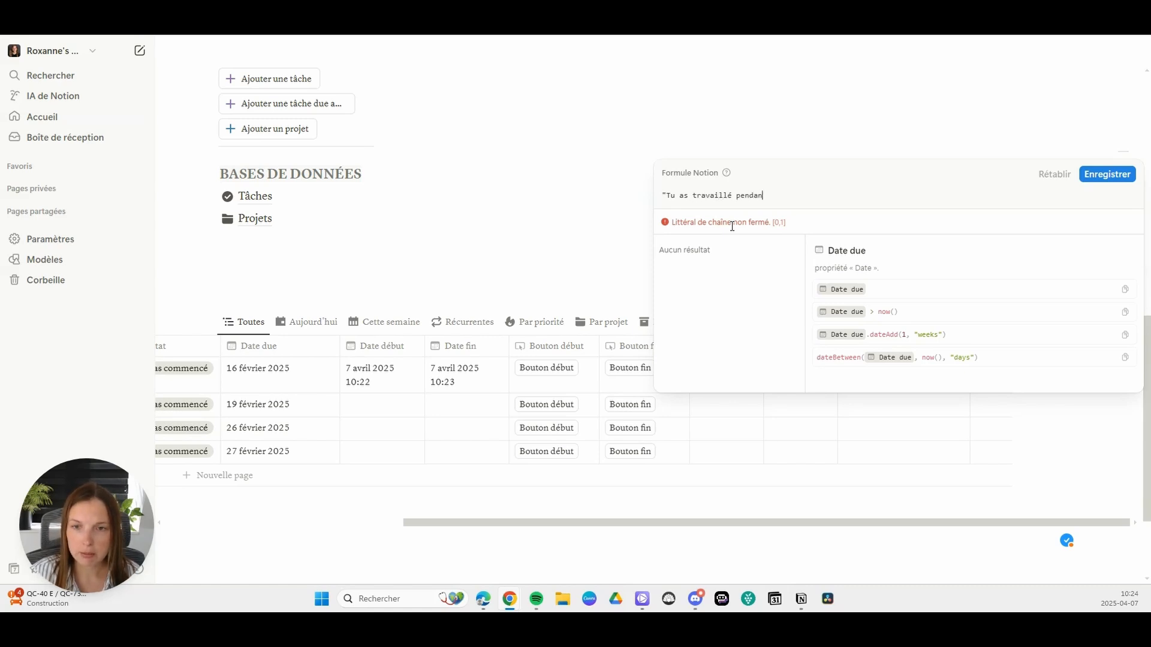
{"action": "type", "text": "t"}
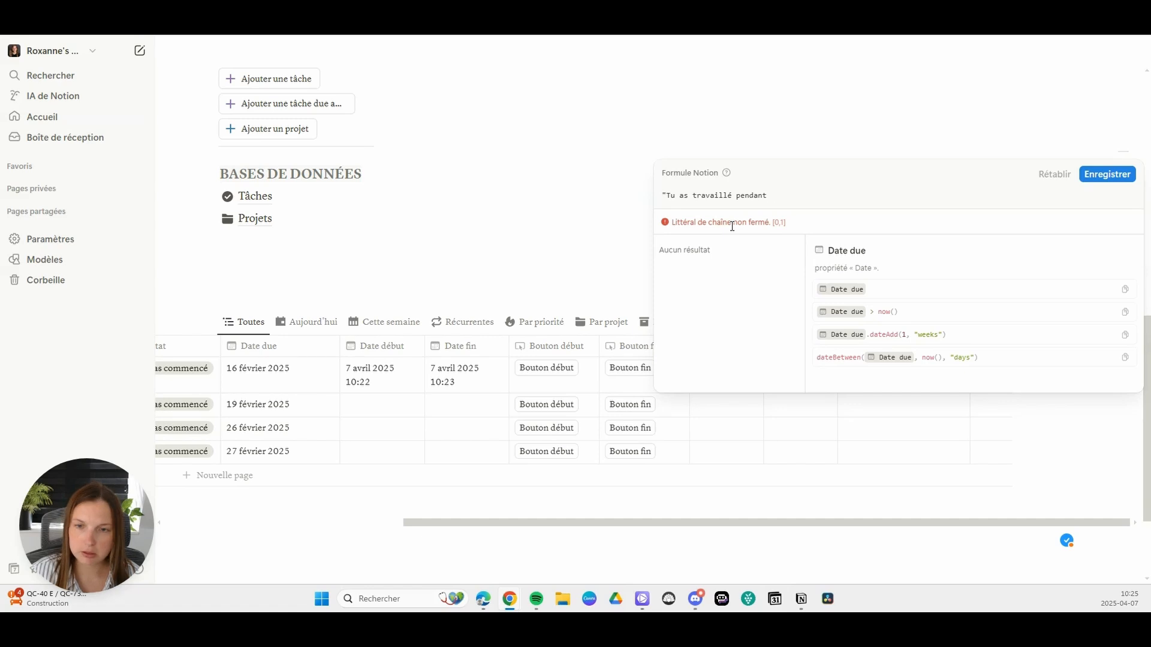
{"action": "type", "text": " \" +"}
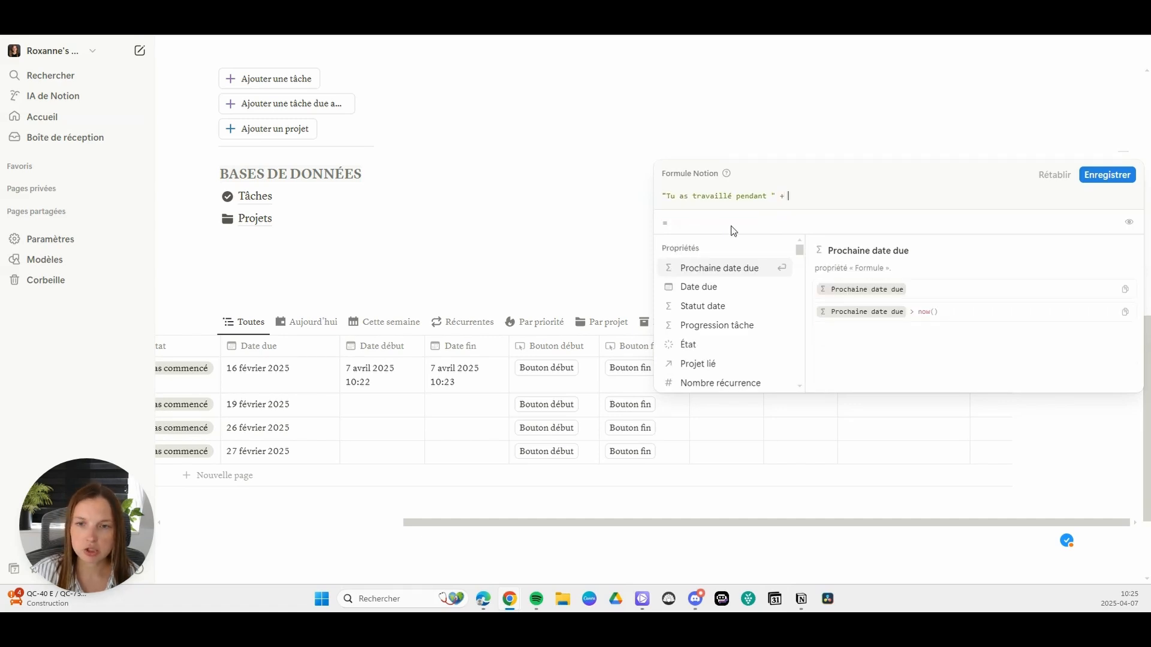
{"action": "type", "text": " min"}
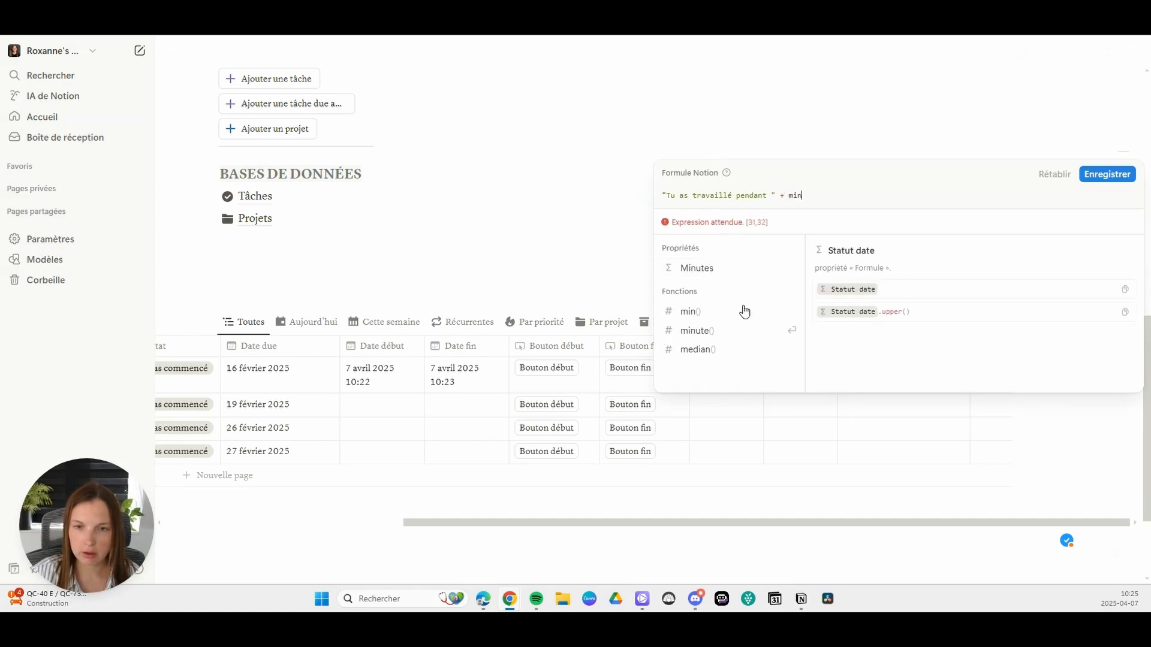
Step: Add the Minutes property to the Message formula, joined to the text " minutes sur "
{"action": "left_click", "coordinate": [711, 268]}
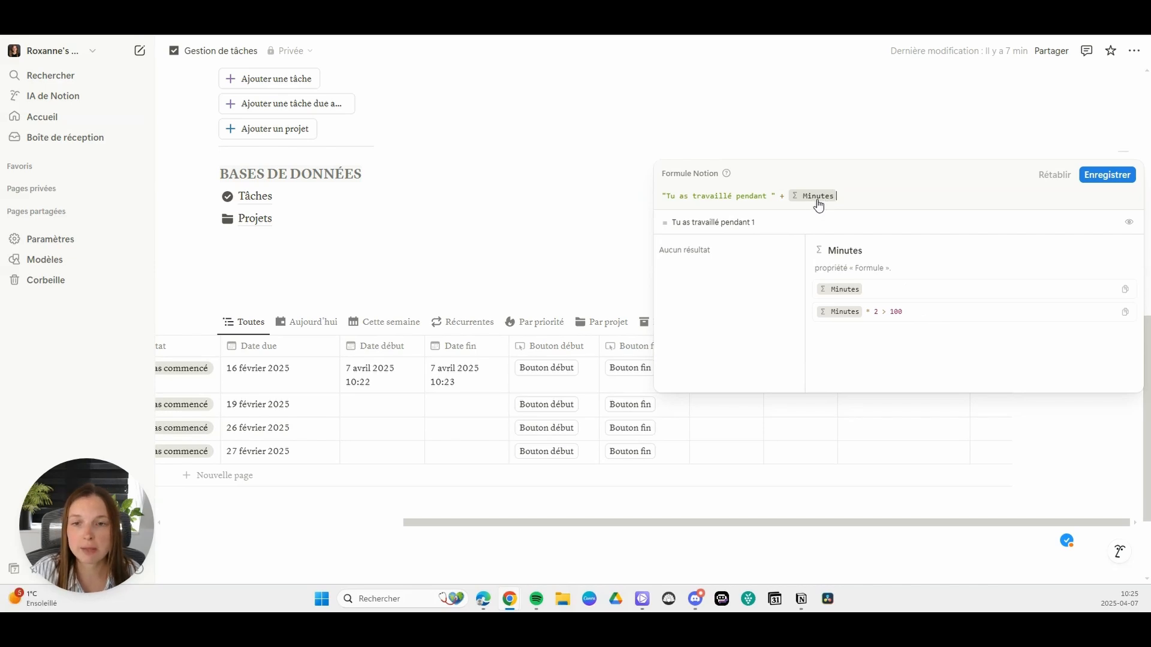
{"action": "type", "text": "+"}
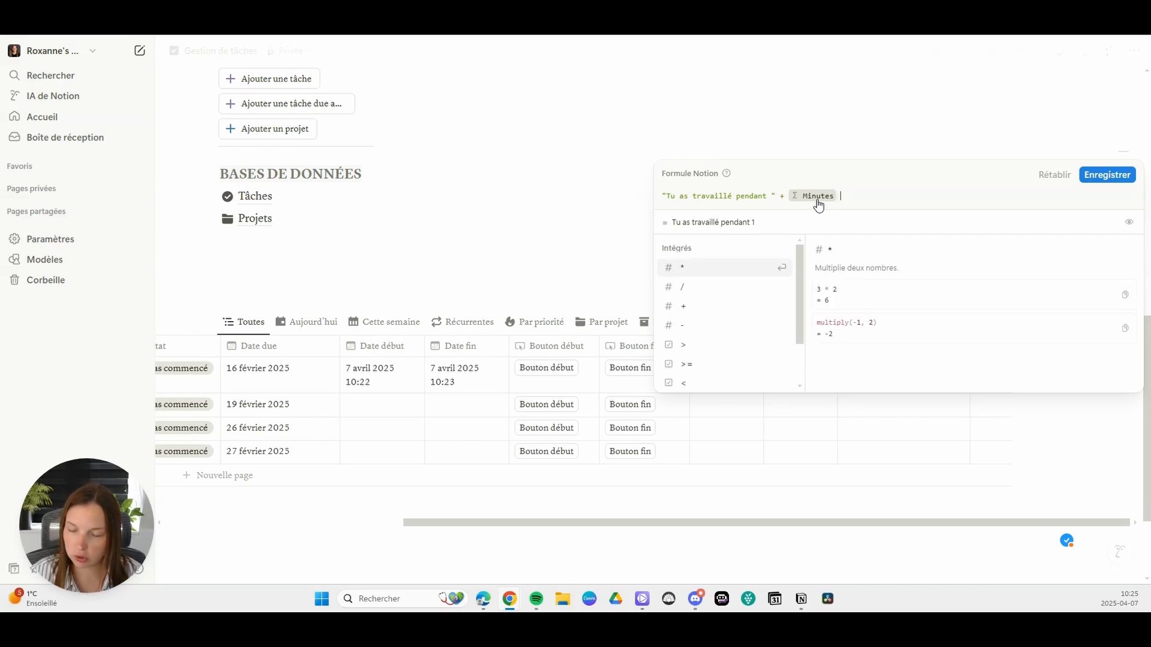
{"action": "type", "text": " \" "}
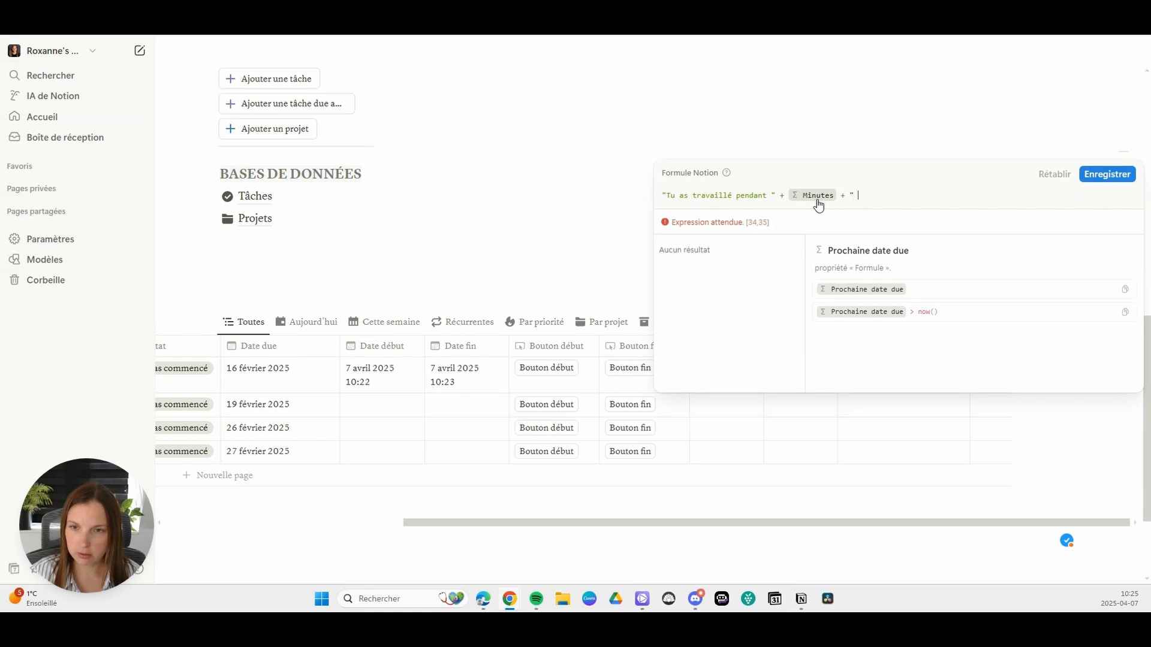
{"action": "type", "text": "minutes s"}
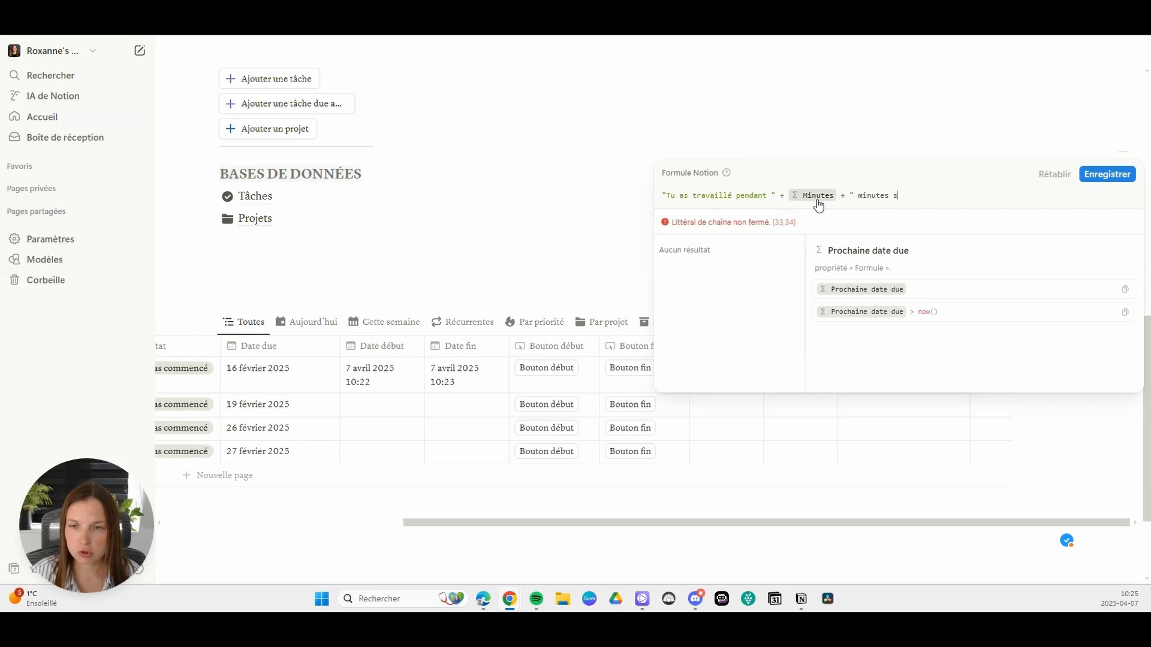
{"action": "type", "text": "ur \""}
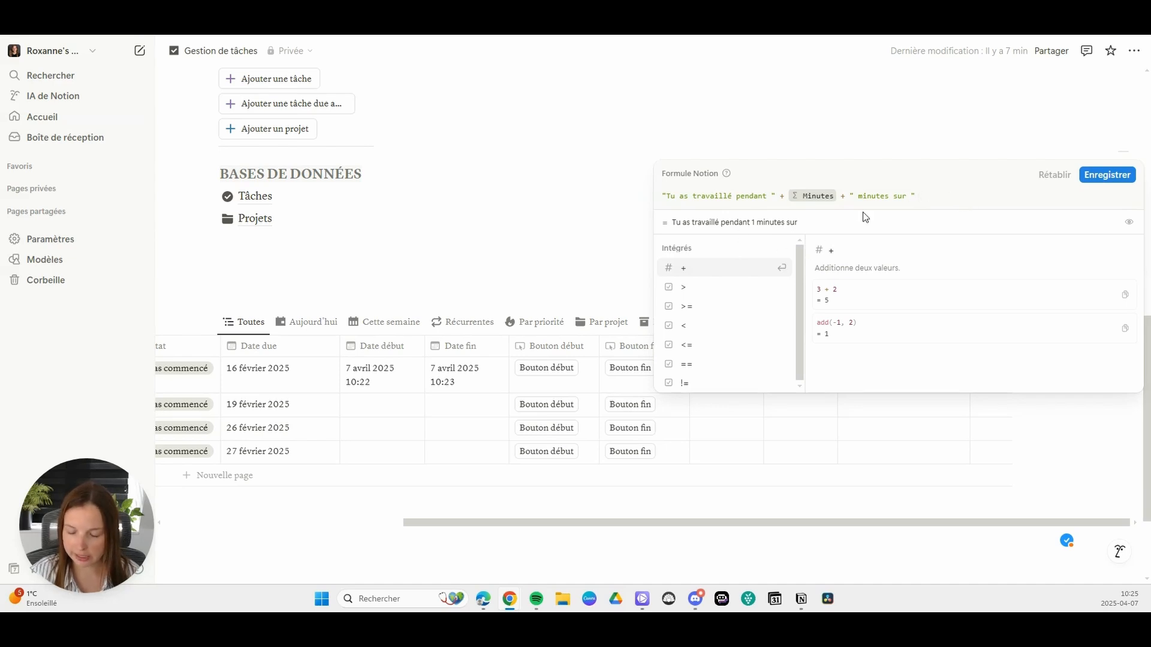
Step: Append the Nom property to the end of the Message formula and save it
{"action": "type", "text": "+"}
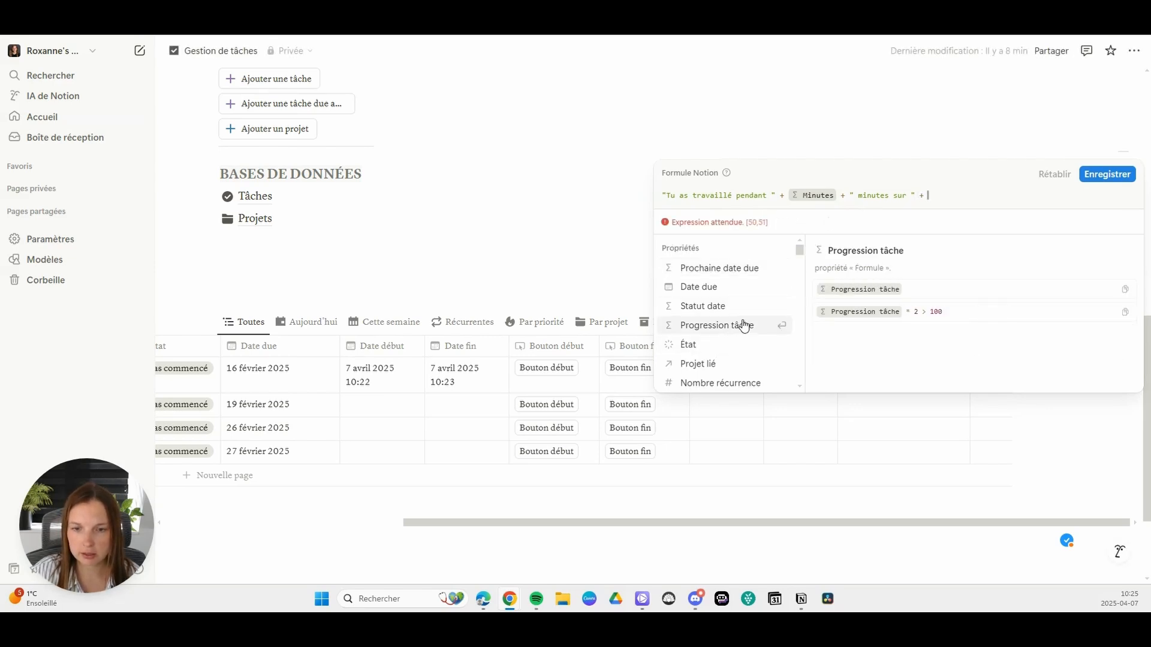
{"action": "type", "text": " nom"}
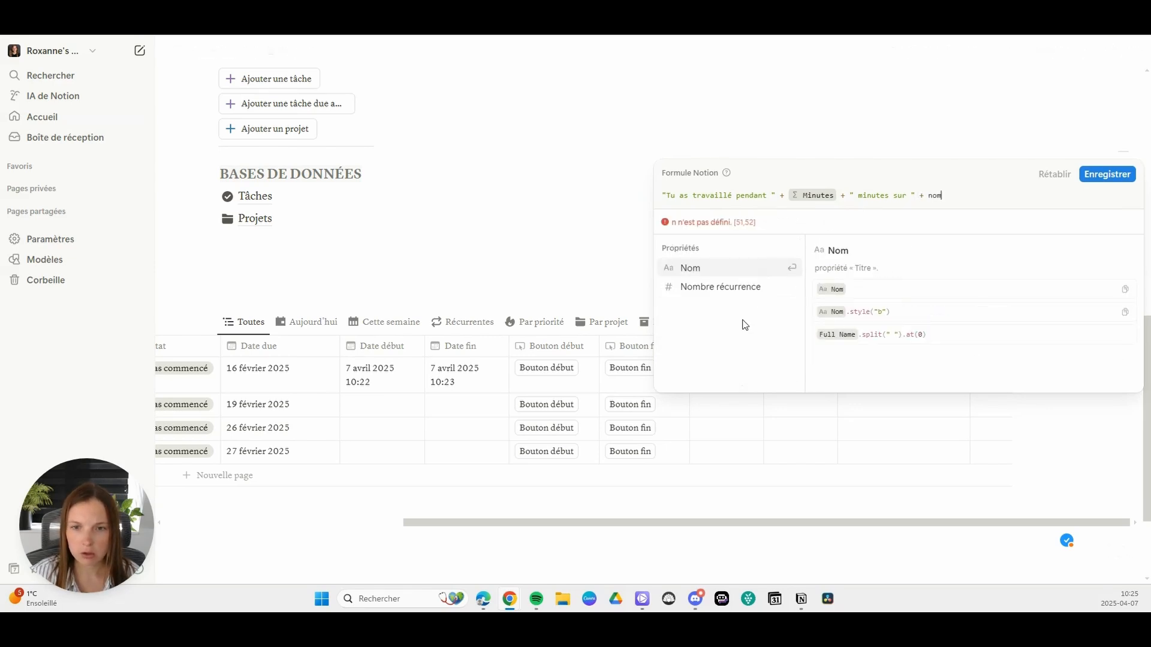
{"action": "left_click", "coordinate": [715, 268]}
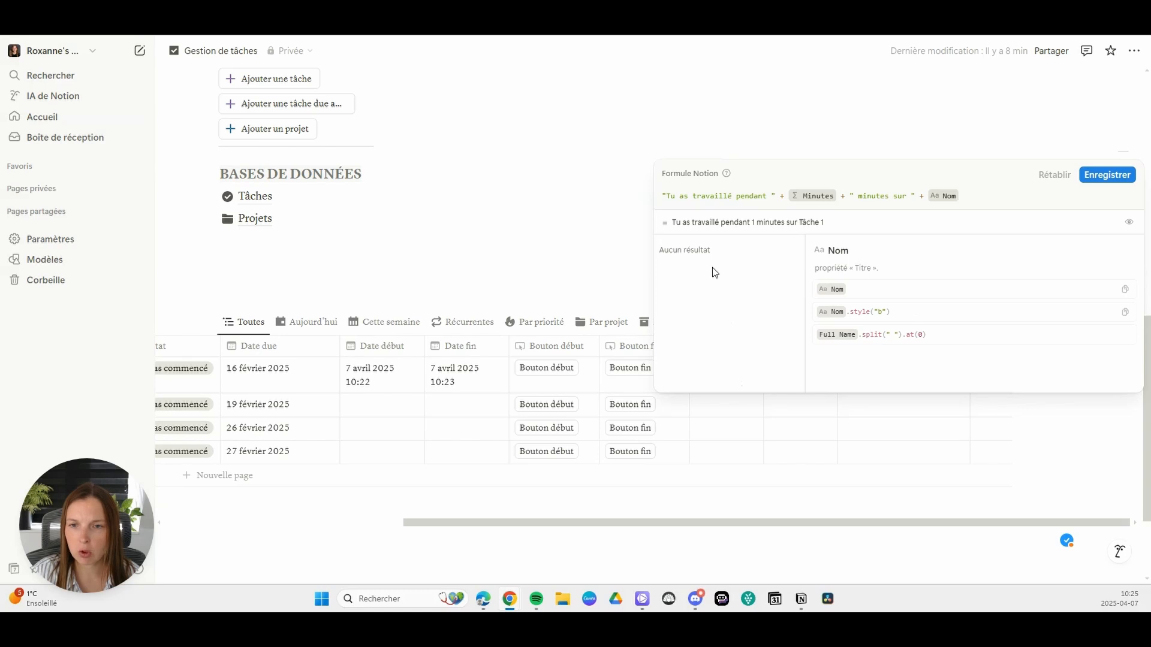
{"action": "left_click", "coordinate": [1106, 176]}
Step: Add + "." to the end of the Message formula so the sentence ends with a period, and save it
{"action": "scroll", "coordinate": [881, 444], "scroll_direction": "left", "scroll_amount": 10}
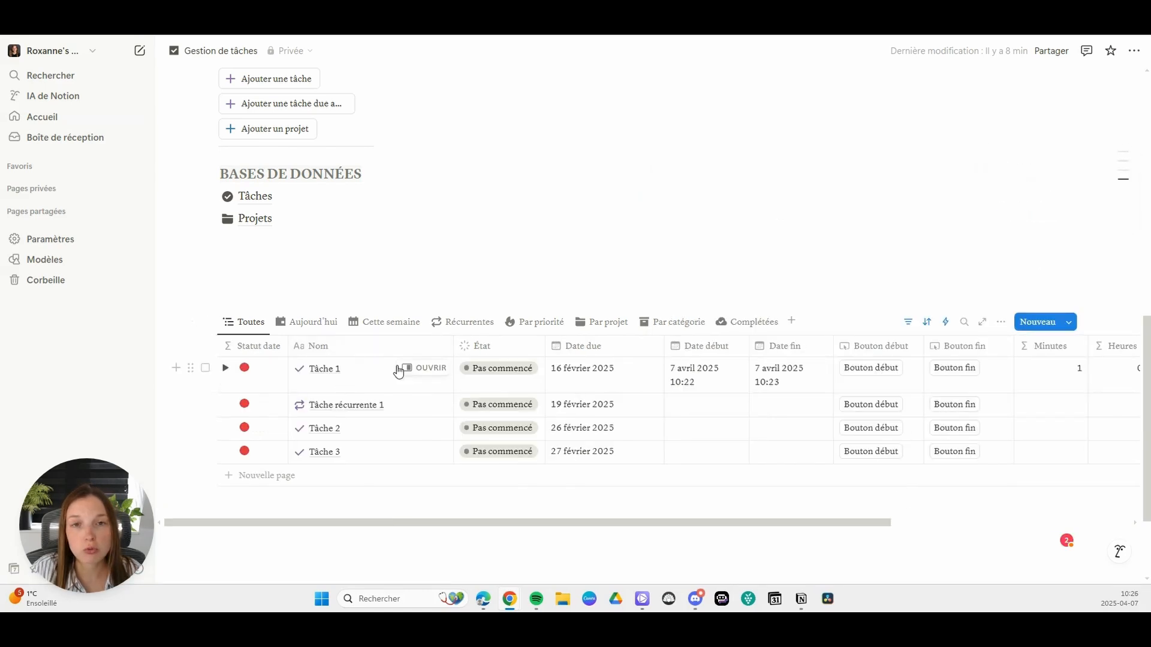
{"action": "left_click_drag", "start_coordinate": [513, 525], "coordinate": [838, 509]}
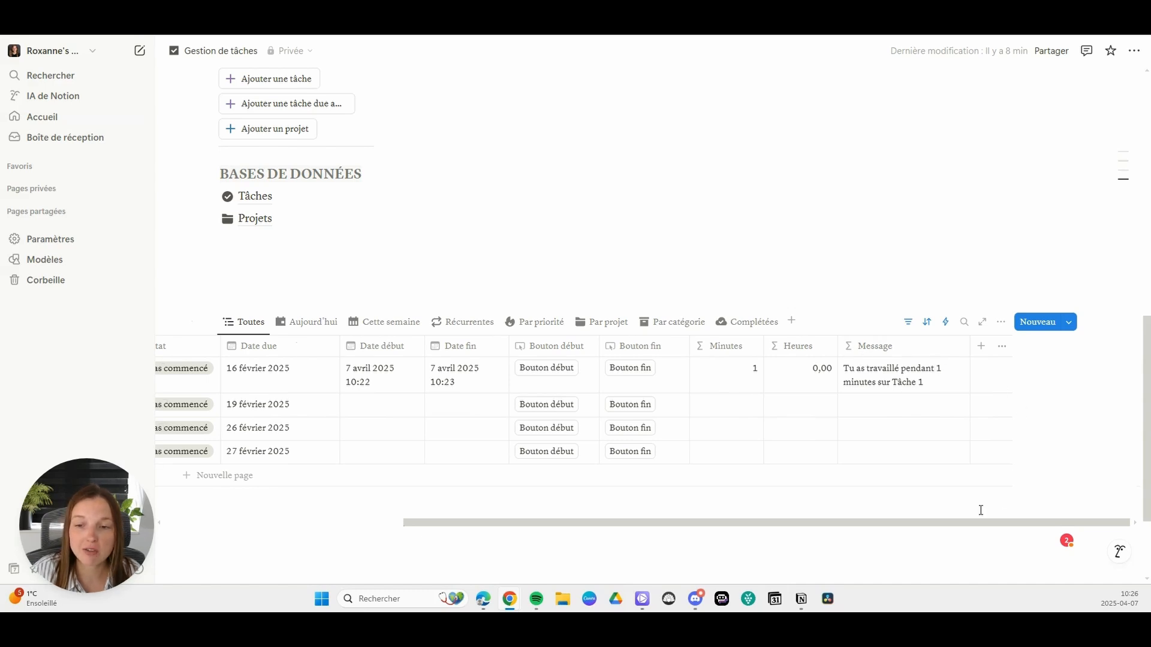
{"action": "left_click", "coordinate": [934, 388]}
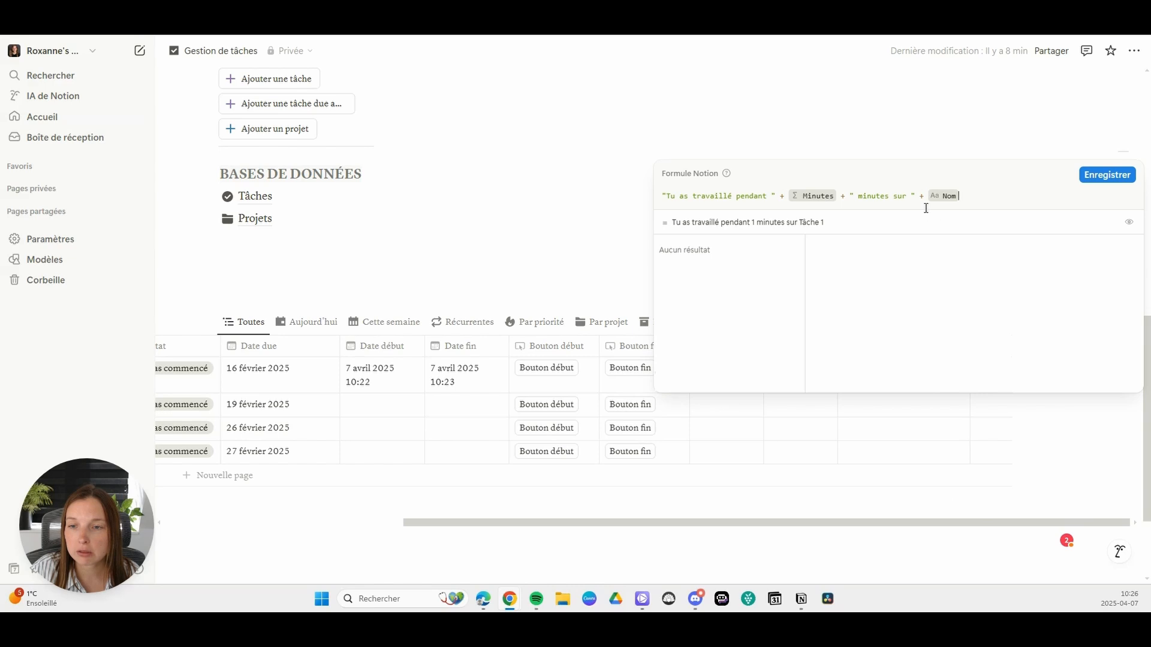
{"action": "type", "text": "+ "}
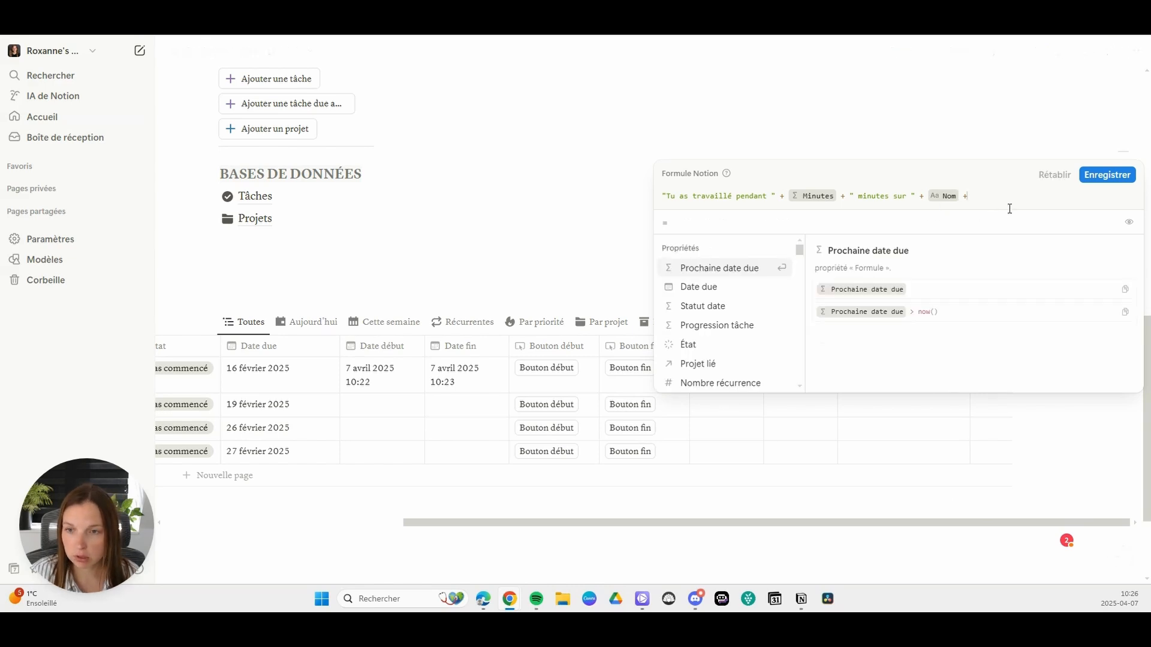
{"action": "type", "text": "\".\""}
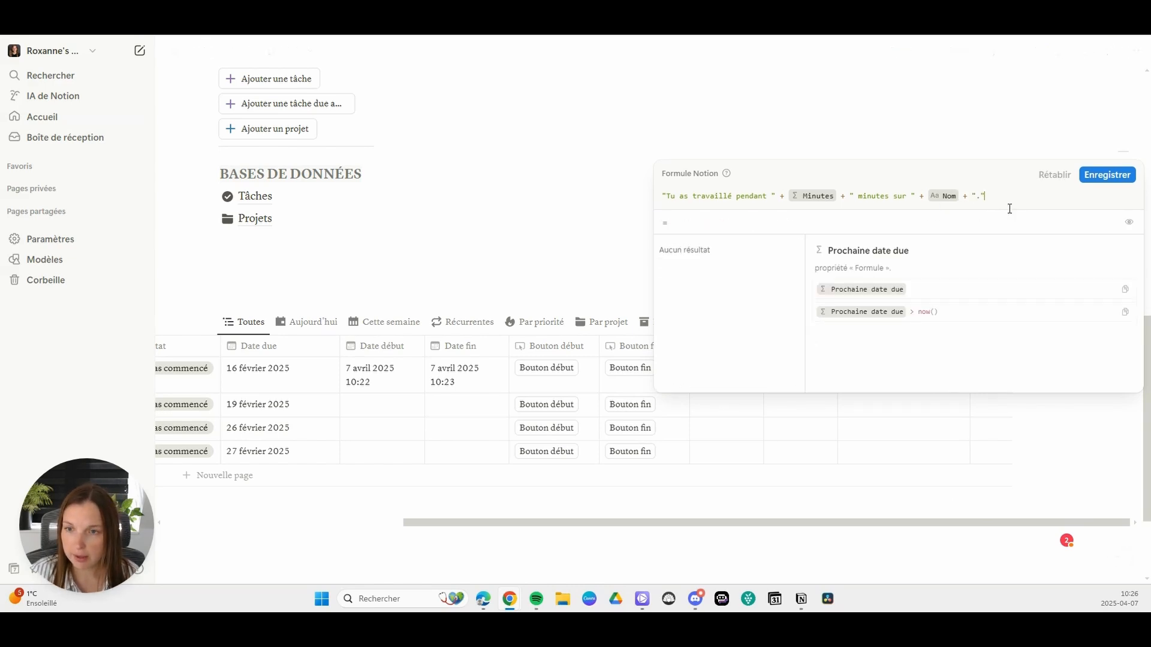
{"action": "left_click", "coordinate": [1107, 175]}
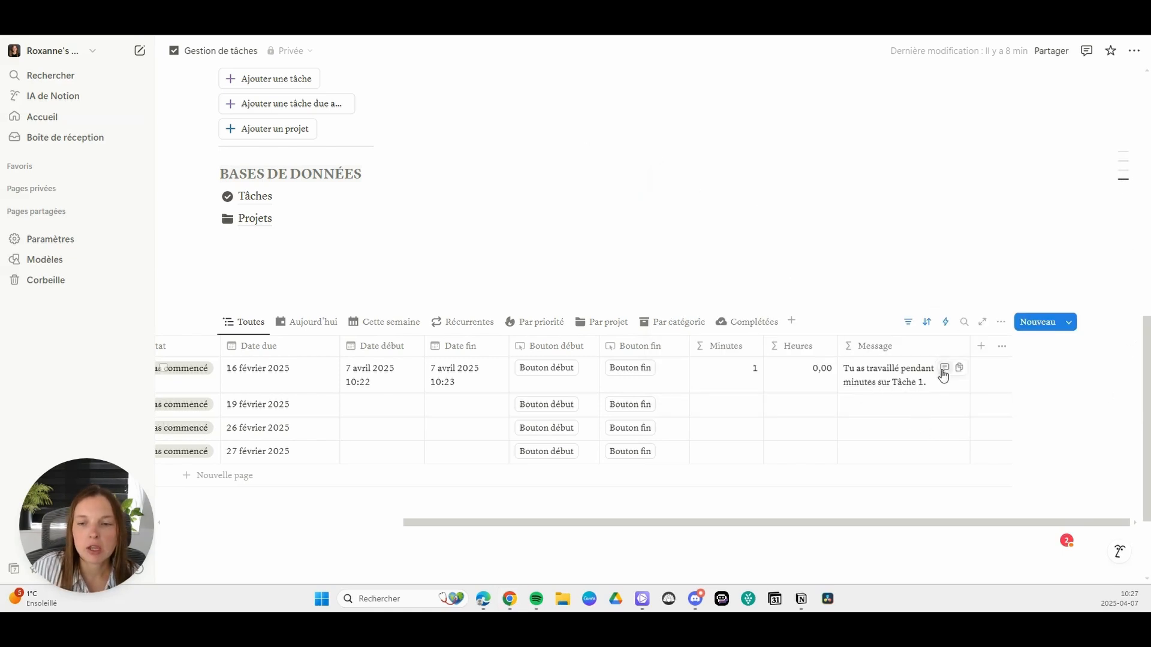
{"action": "left_click", "coordinate": [917, 378]}
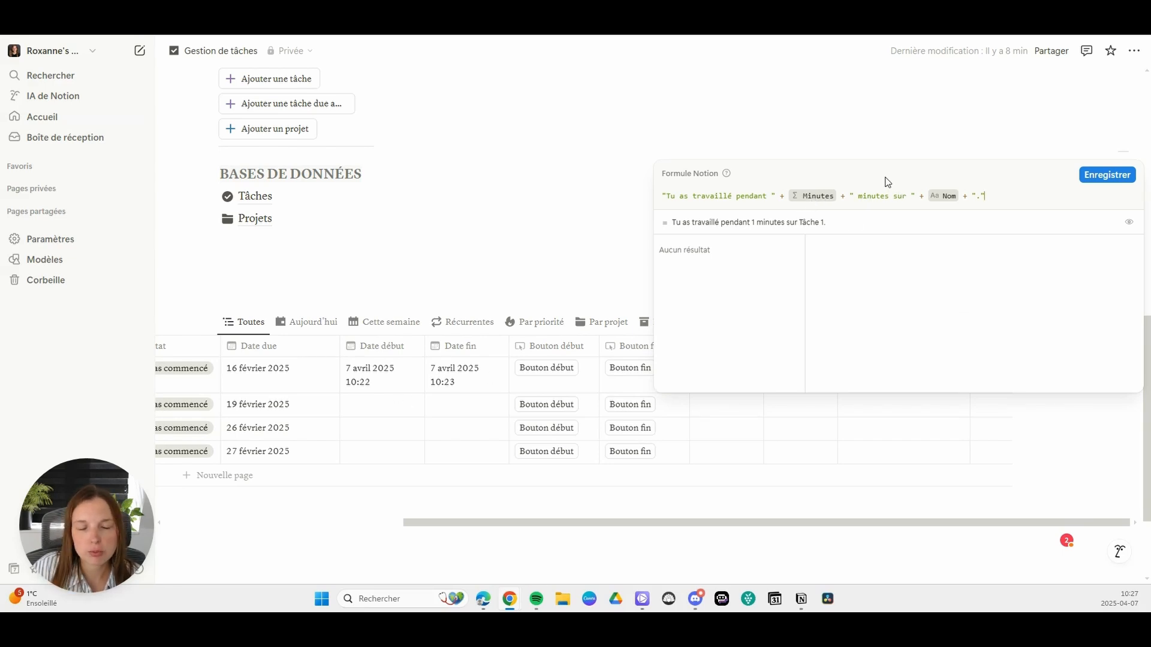
{"action": "left_click", "coordinate": [1115, 176]}
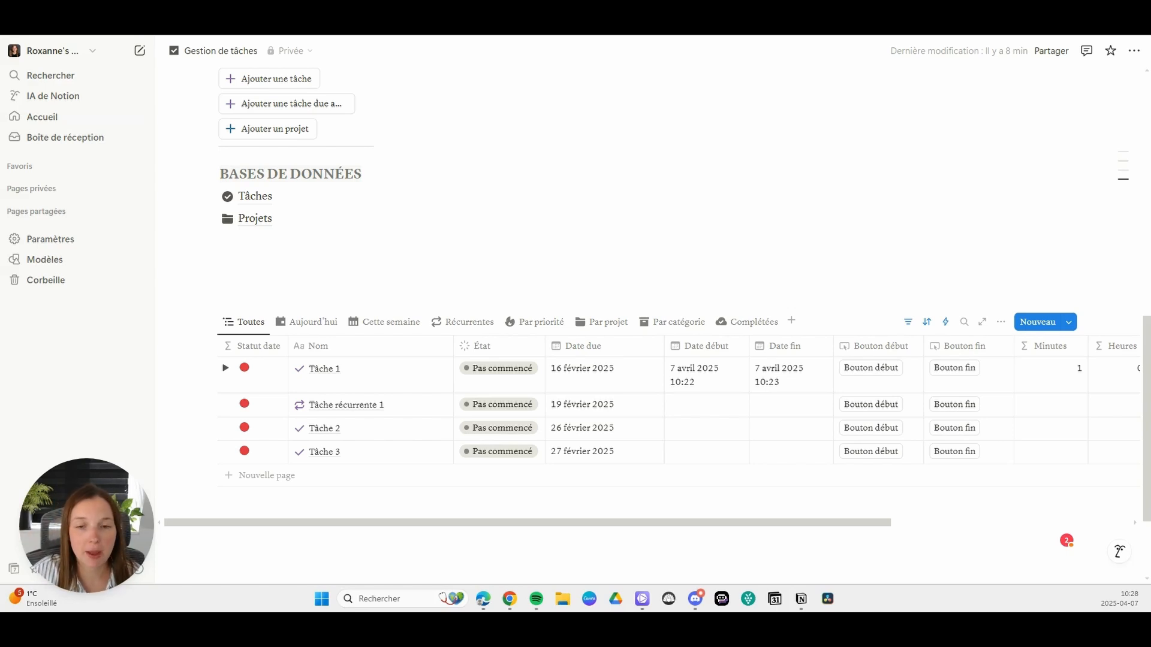
Step: Duplicate the Toutes view of the tasks database
{"action": "left_click", "coordinate": [601, 324]}
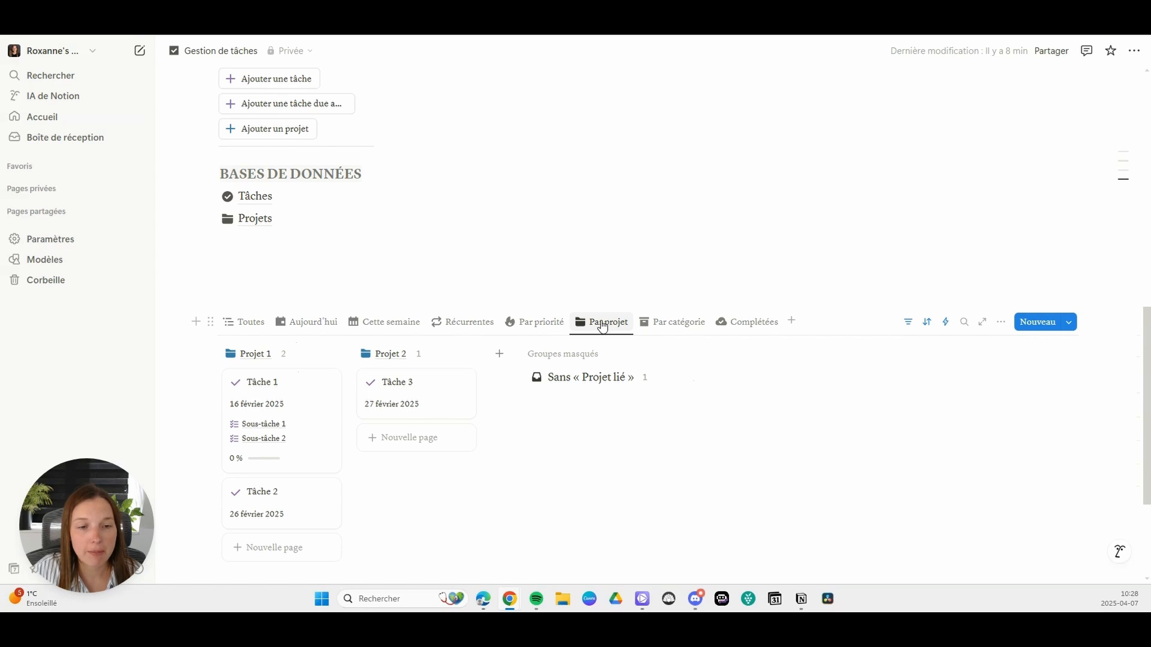
{"action": "scroll", "coordinate": [647, 339], "scroll_direction": "down", "scroll_amount": 2}
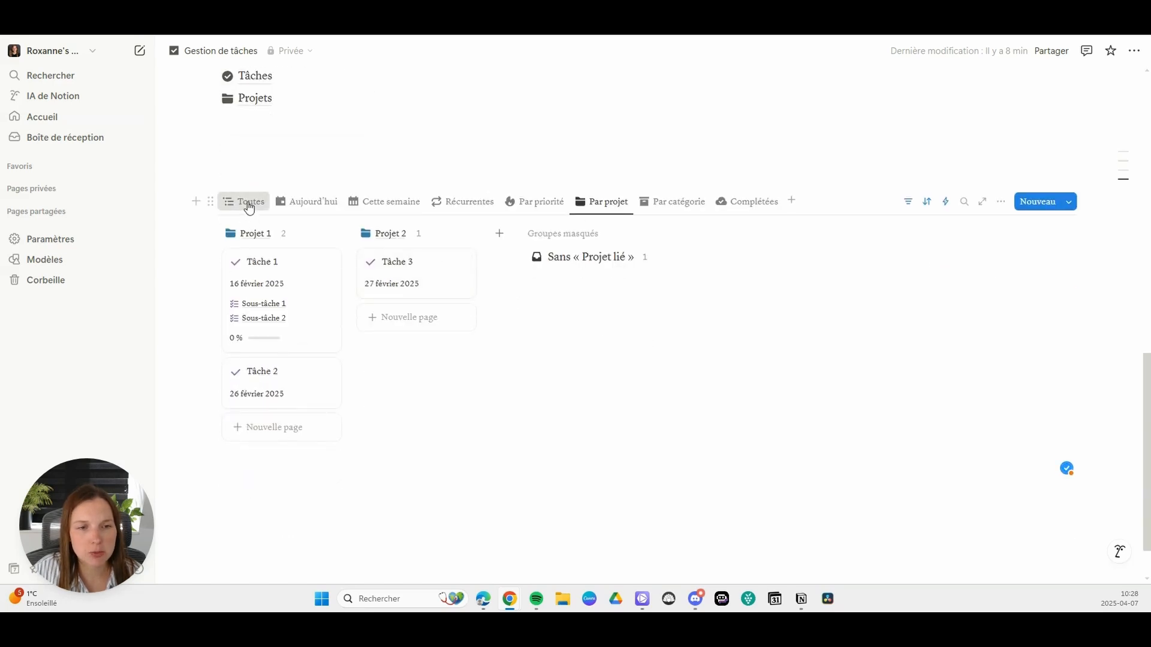
{"action": "left_click", "coordinate": [249, 203]}
{"action": "left_click", "coordinate": [248, 204]}
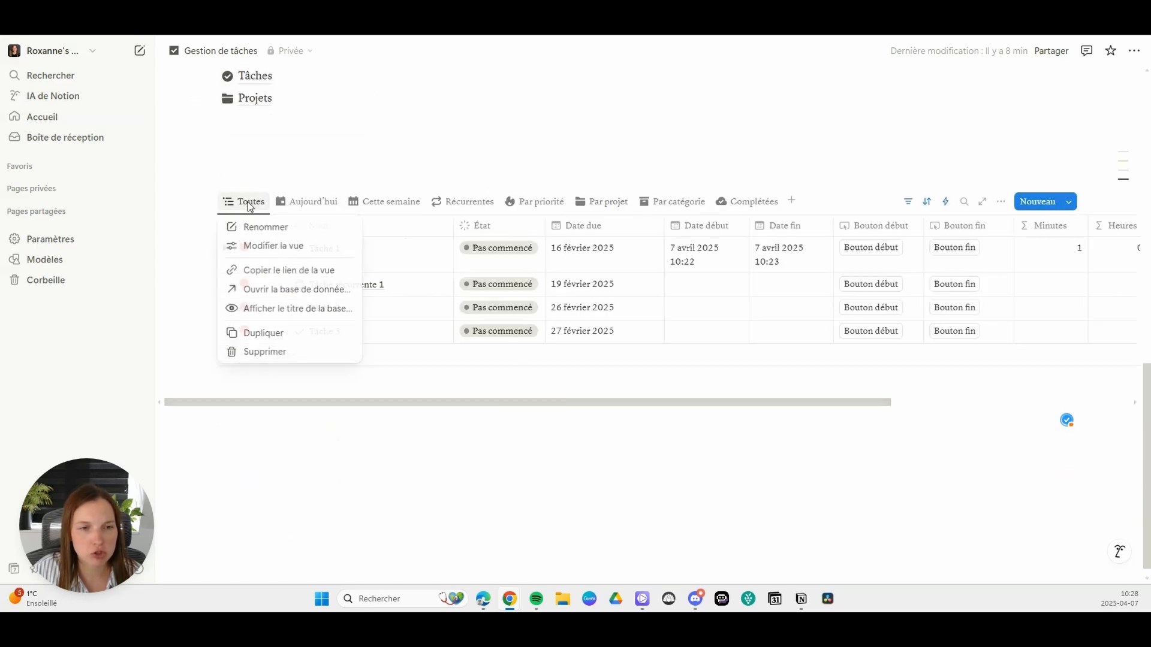
{"action": "left_click", "coordinate": [277, 334]}
Step: Name the duplicated tasks view "Par projet"
{"action": "key", "text": "BackSpace"}
{"action": "key", "text": "BackSpace"}
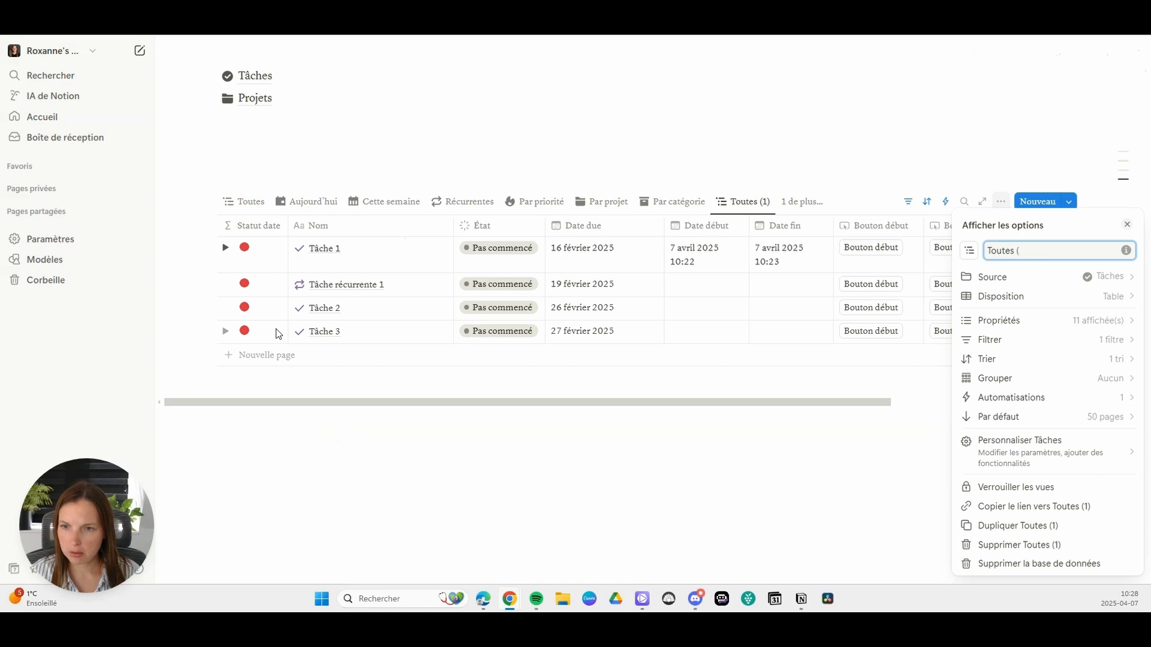
{"action": "key", "text": "ctrl+a"}
{"action": "key", "text": "BackSpace"}
{"action": "type", "text": "PAR R"}
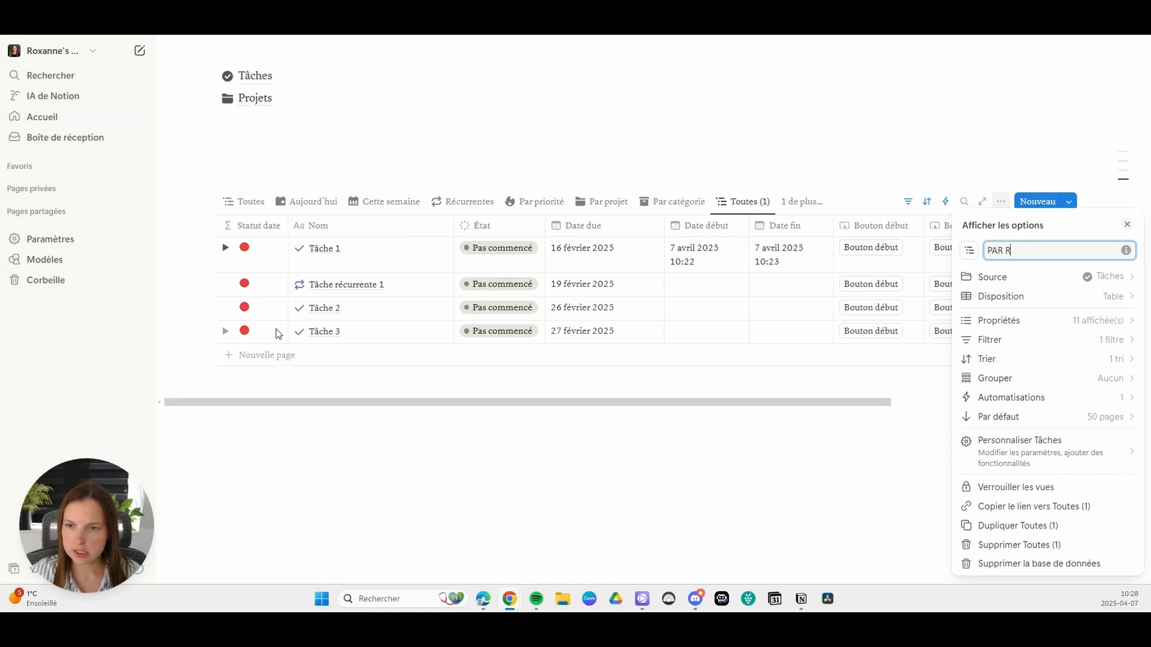
{"action": "key", "text": "BackSpace"}
{"action": "key", "text": "BackSpace"}
{"action": "key", "text": "BackSpace"}
{"action": "key", "text": "BackSpace"}
{"action": "type", "text": "ar projet"}
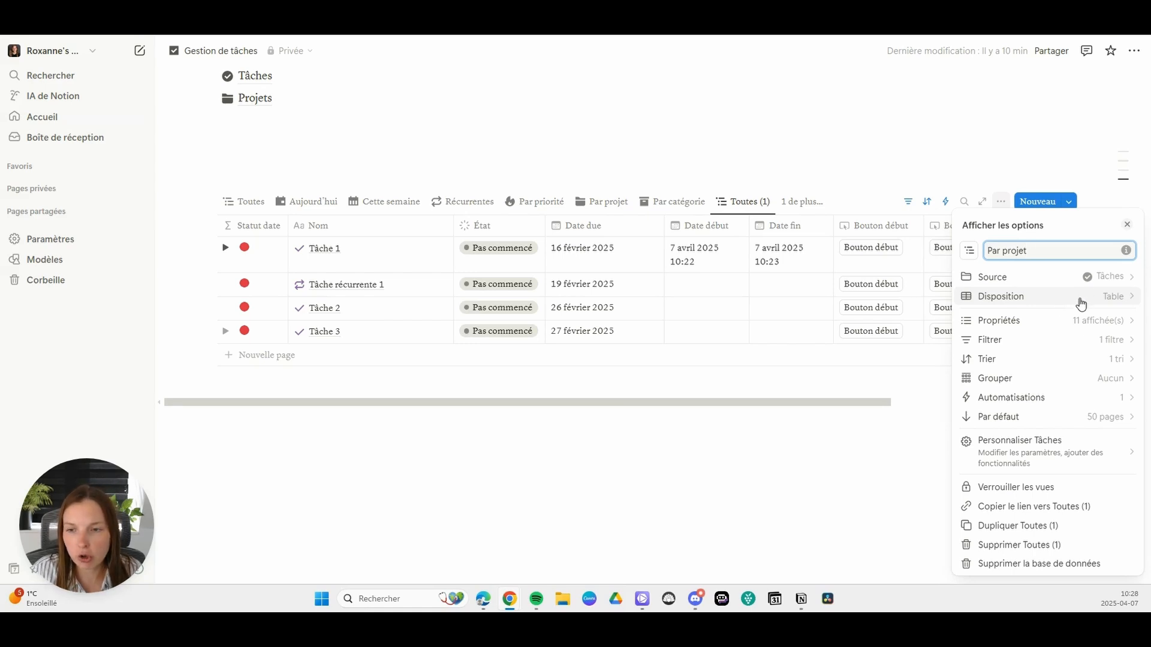
Step: Group the new Par projet table view by the Projet lié property and close the view options
{"action": "left_click", "coordinate": [1026, 378]}
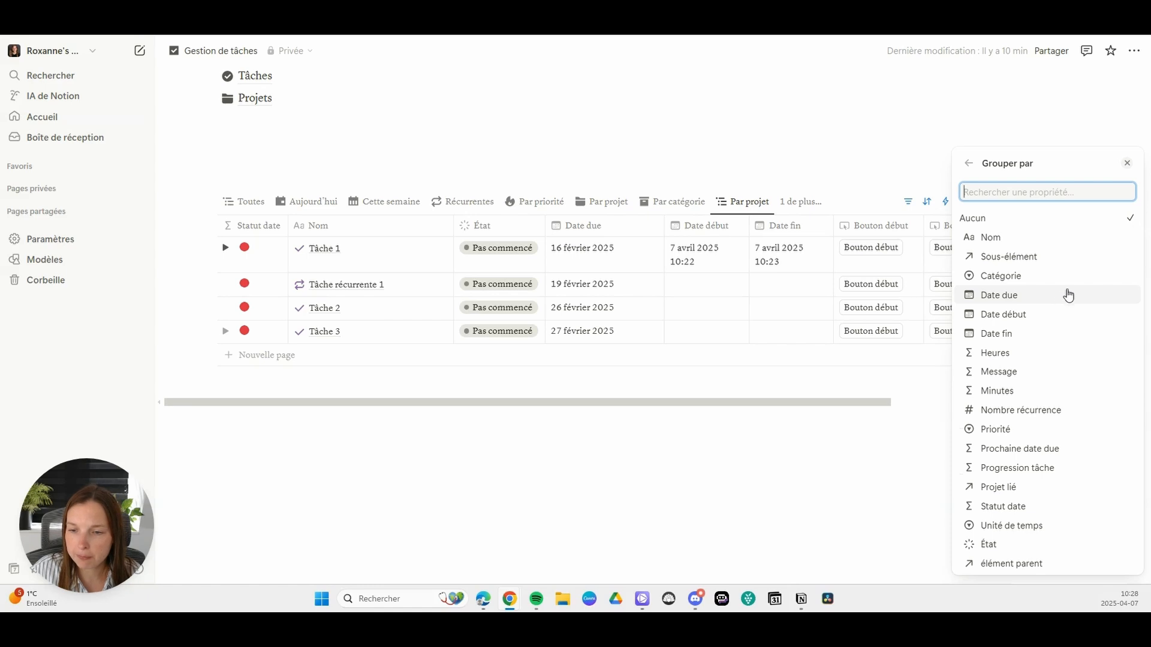
{"action": "left_click", "coordinate": [1001, 490]}
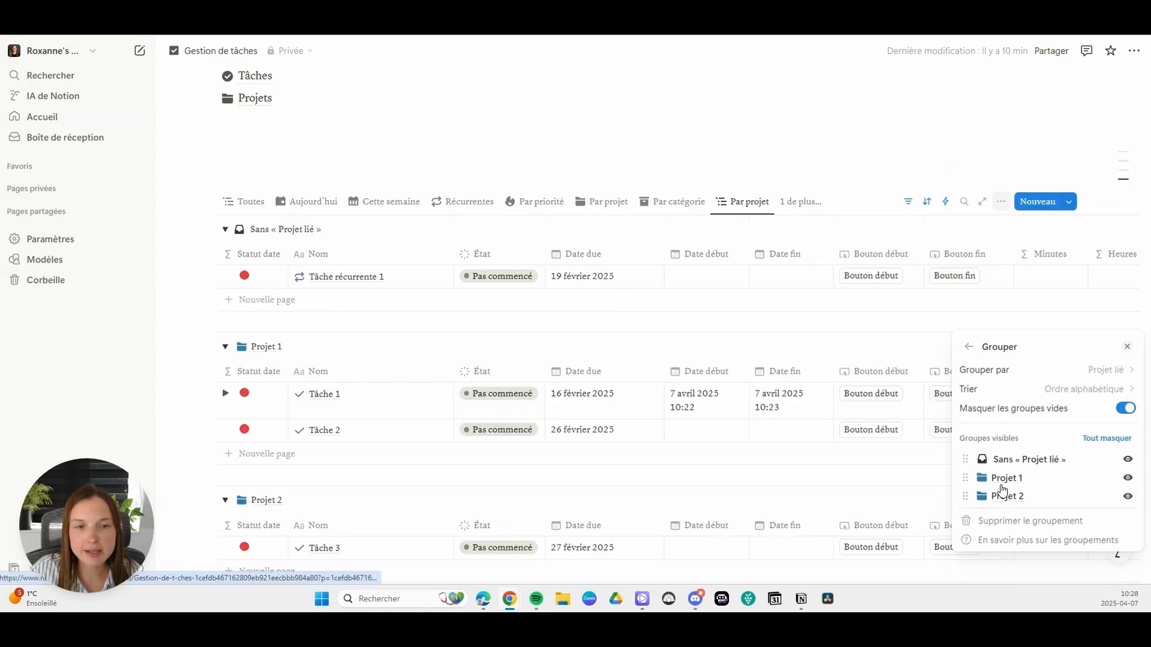
{"action": "left_click", "coordinate": [822, 233]}
Step: Set the calculation under the Minutes column to Somme for the project groups
{"action": "scroll", "coordinate": [985, 257], "scroll_direction": "down", "scroll_amount": 1}
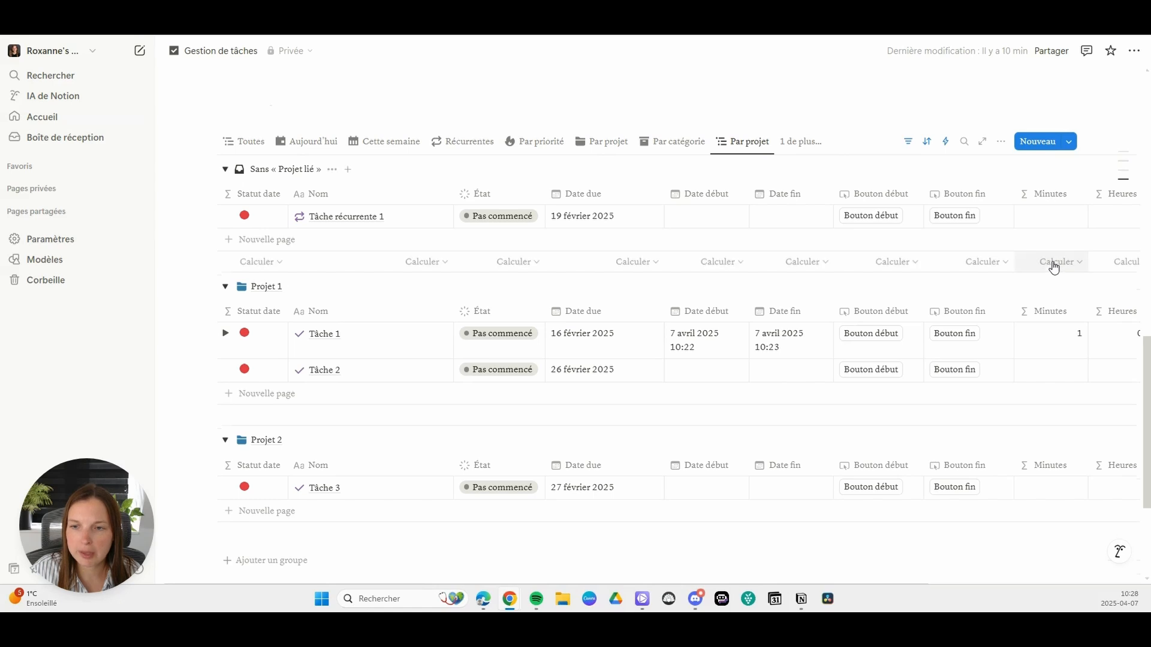
{"action": "left_click", "coordinate": [1053, 264]}
{"action": "mouse_move", "coordinate": [1062, 345]}
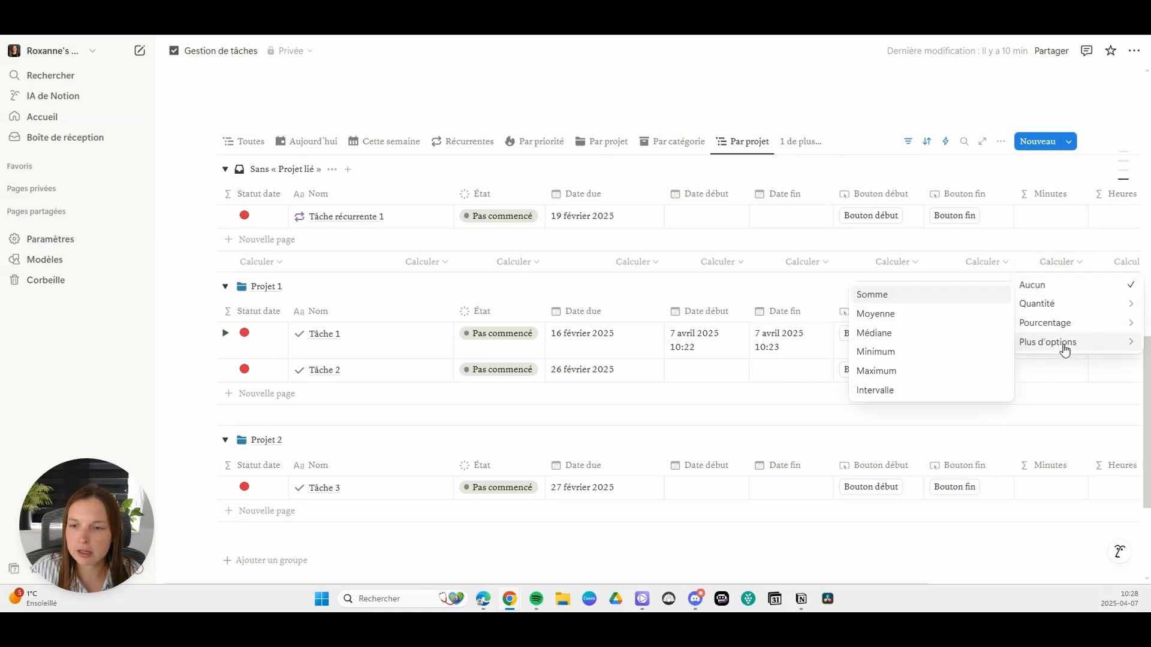
{"action": "left_click", "coordinate": [891, 297]}
{"action": "scroll", "coordinate": [1064, 303], "scroll_direction": "down", "scroll_amount": 2}
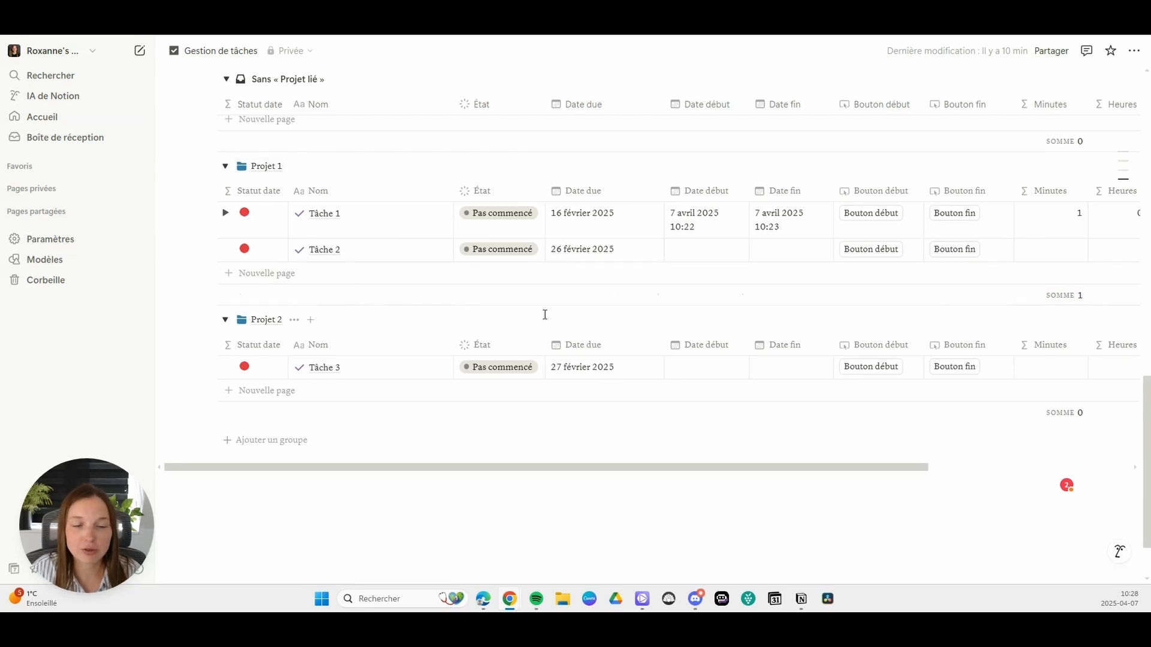
Step: Move the new Par projet table view directly after the Toutes view
{"action": "scroll", "coordinate": [555, 278], "scroll_direction": "up", "scroll_amount": 4}
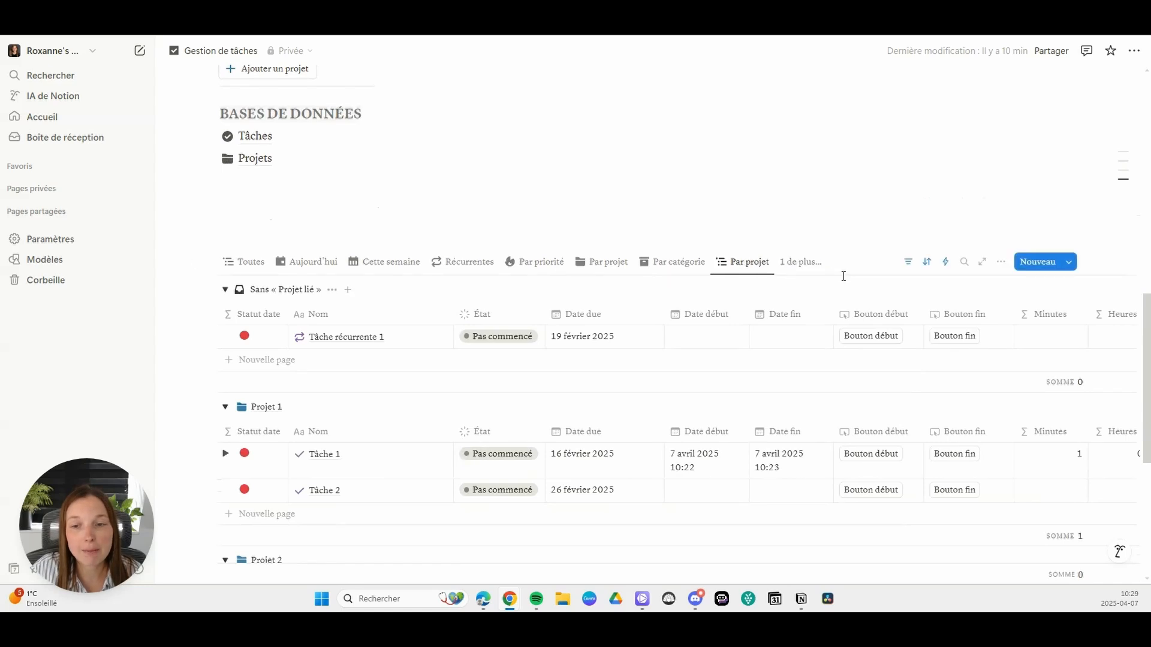
{"action": "left_click_drag", "start_coordinate": [749, 266], "coordinate": [311, 264]}
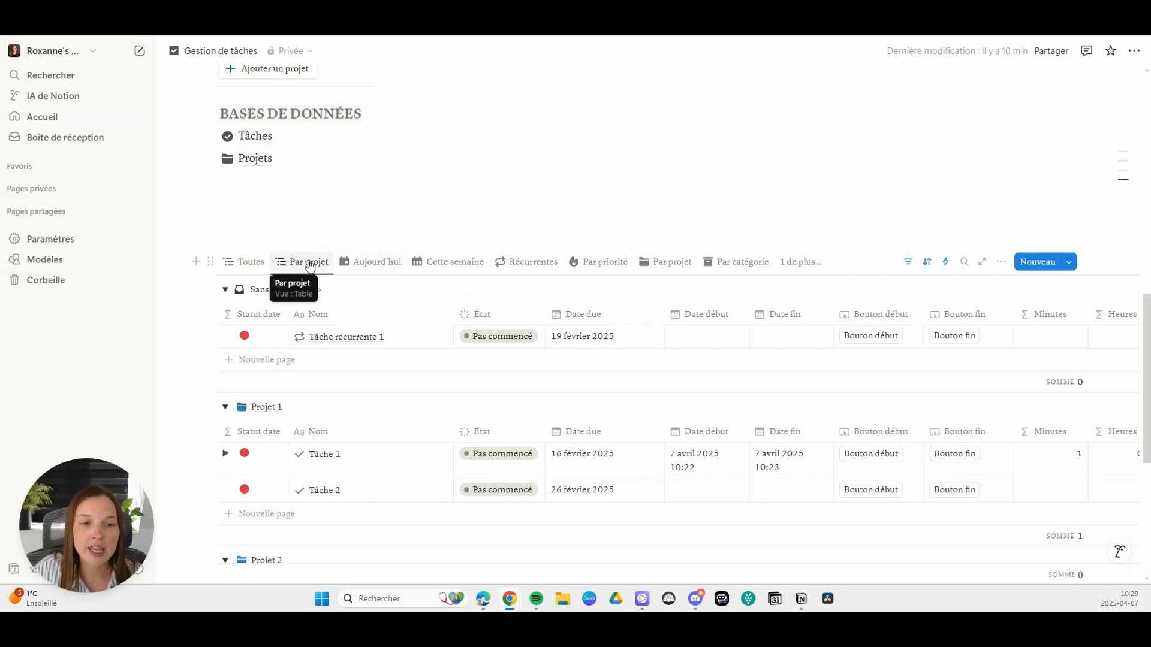
Step: Duplicate the Par projet table view and name the copy "Par personne"
{"action": "left_click", "coordinate": [315, 264]}
{"action": "left_click", "coordinate": [342, 392]}
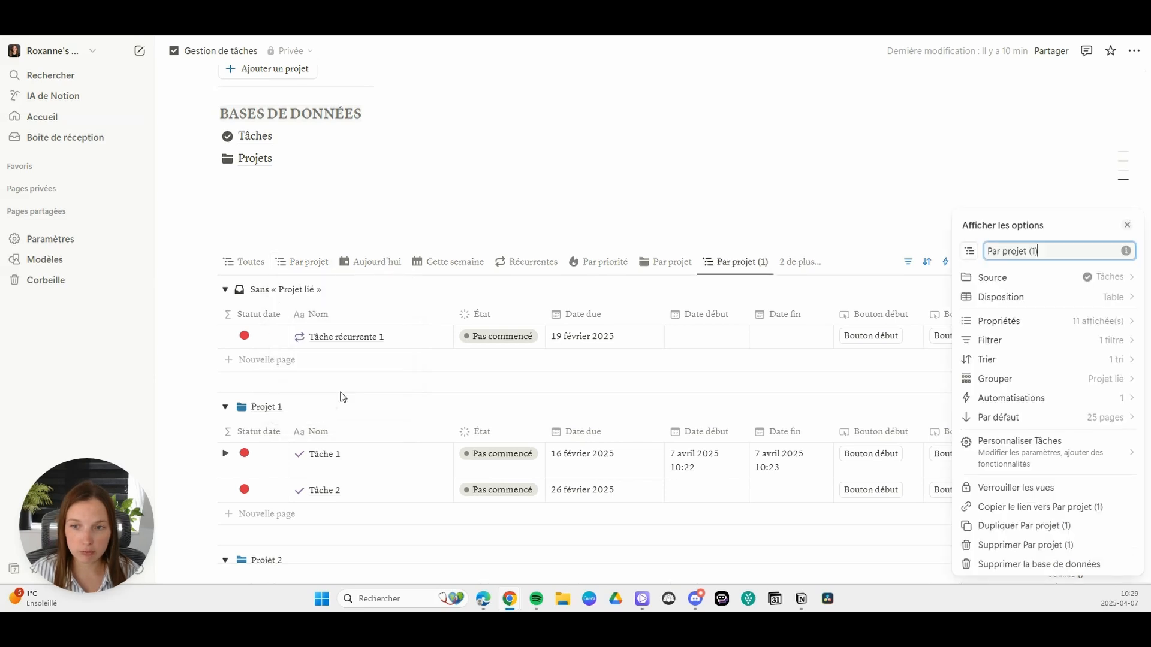
{"action": "key", "text": "BackSpace"}
{"action": "key", "text": "BackSpace"}
{"action": "key", "text": "BackSpace"}
{"action": "key", "text": "BackSpace"}
{"action": "key", "text": "BackSpace"}
{"action": "key", "text": "BackSpace"}
{"action": "key", "text": "BackSpace"}
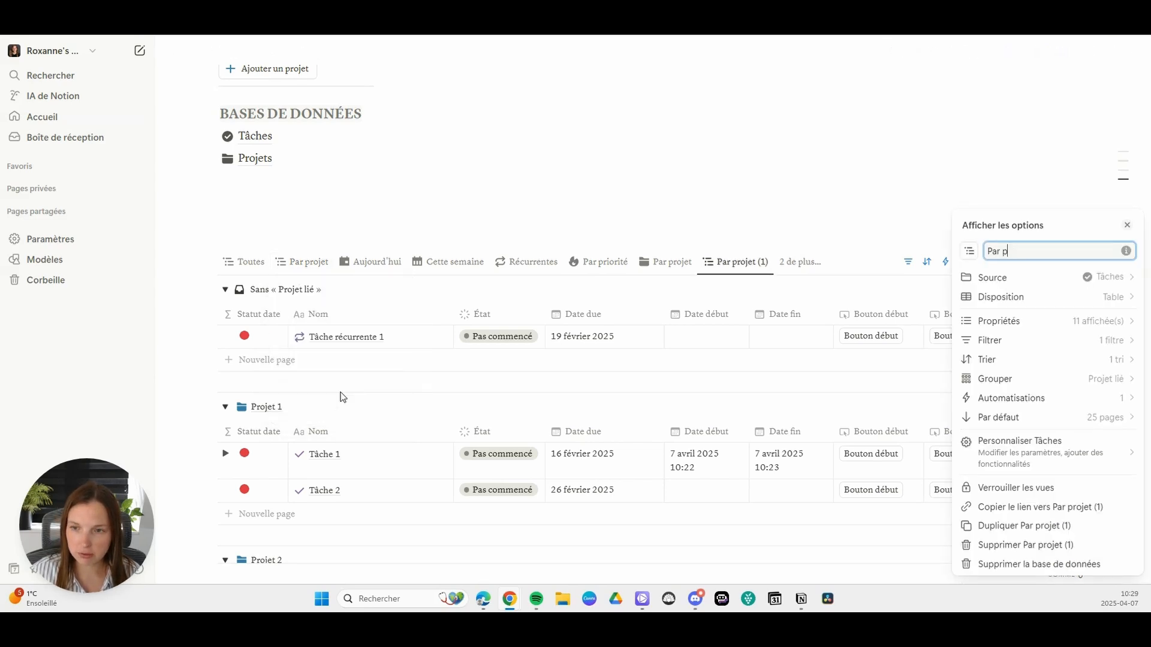
{"action": "type", "text": "ersonne"}
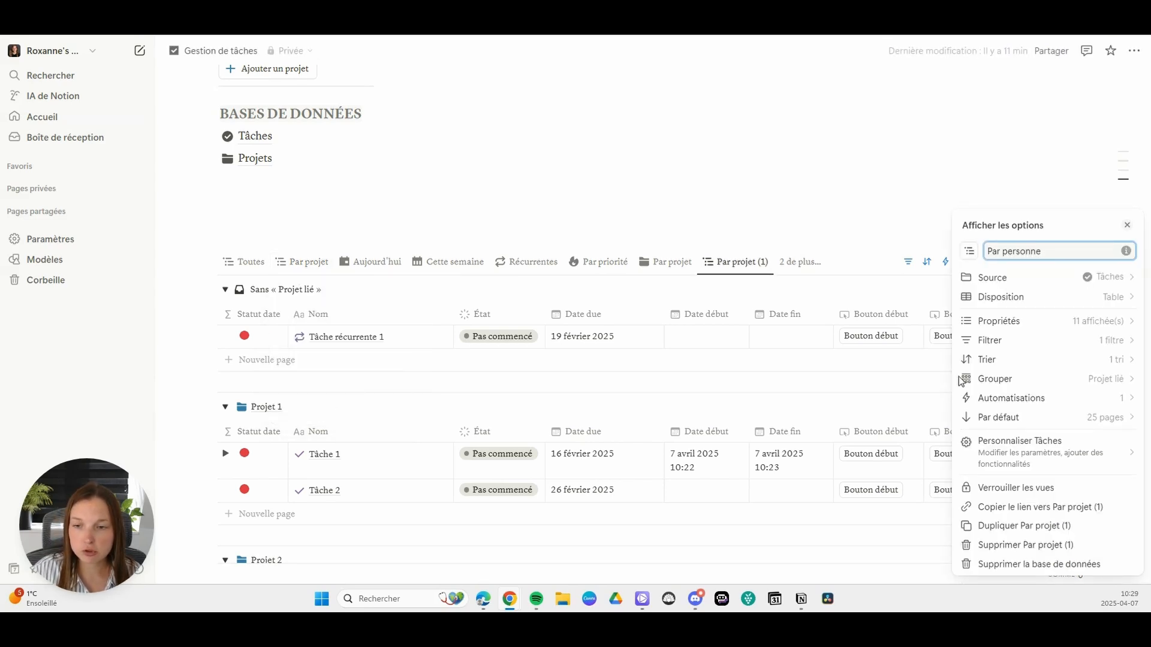
{"action": "left_click", "coordinate": [961, 380]}
{"action": "left_click", "coordinate": [1108, 314]}
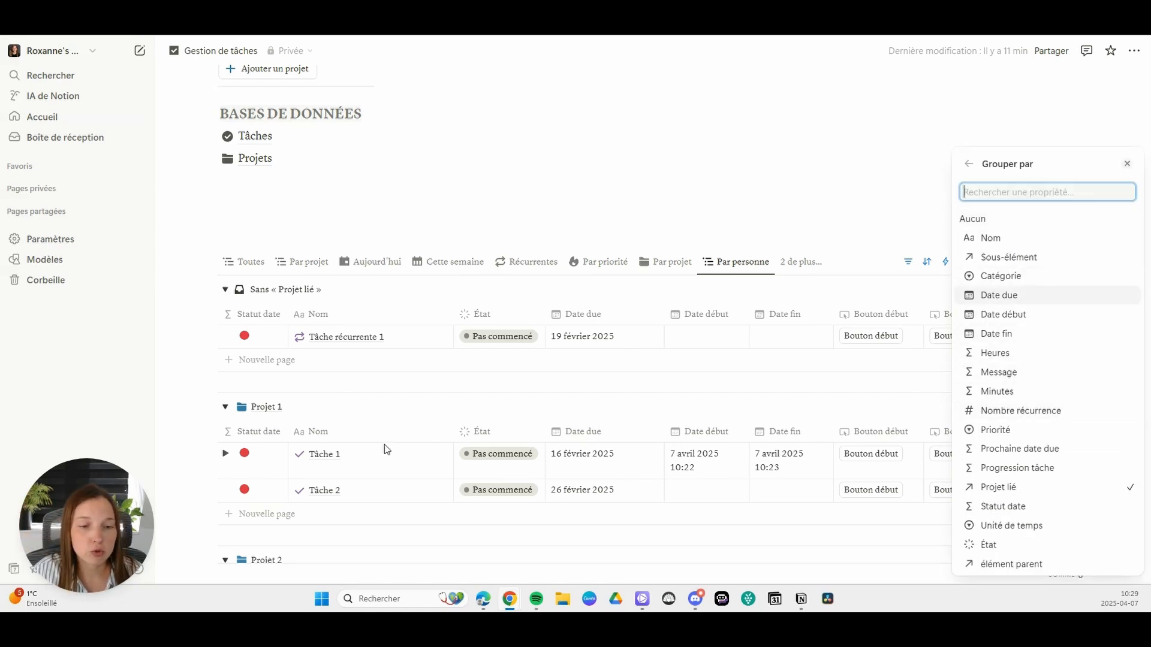
{"action": "left_click", "coordinate": [327, 383]}
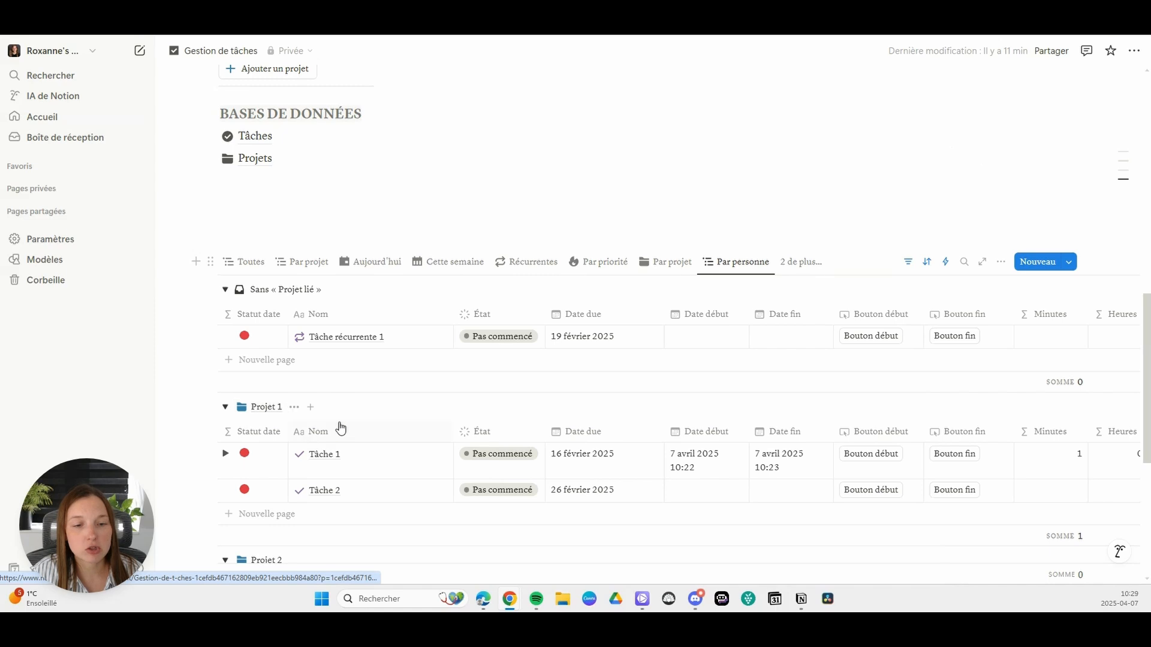
Step: Add a relation property to the Time tracker database, linked to the Tâches database in Gestion de tâches
{"action": "scroll", "coordinate": [337, 429], "scroll_direction": "down", "scroll_amount": 2}
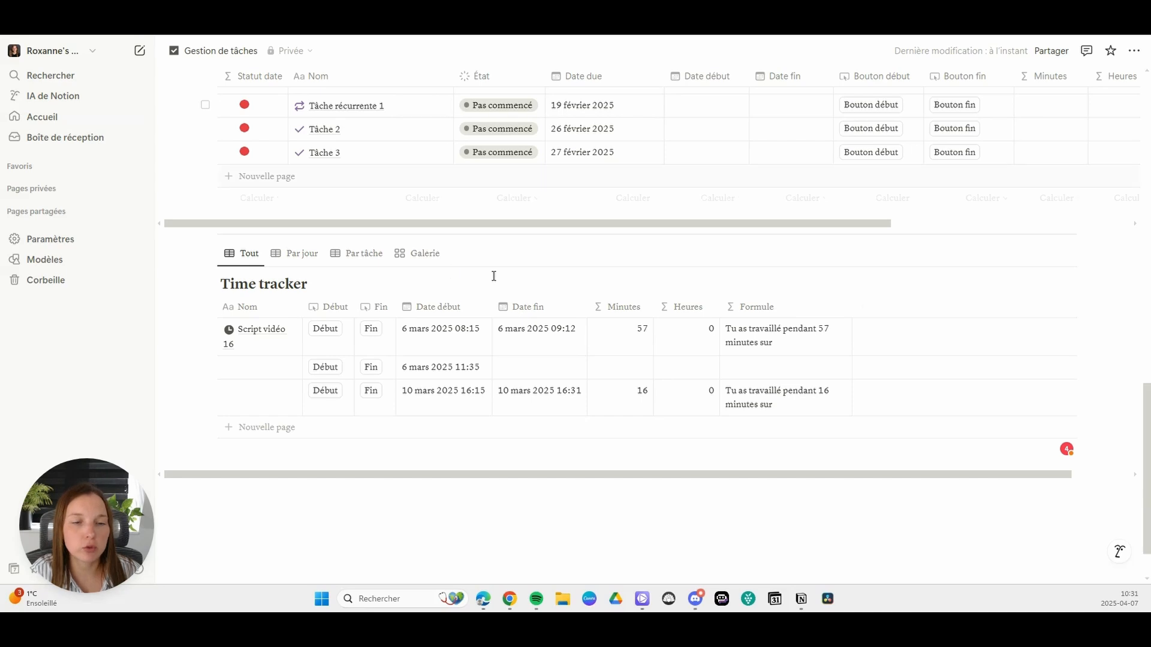
{"action": "scroll", "coordinate": [494, 274], "scroll_direction": "down", "scroll_amount": 1}
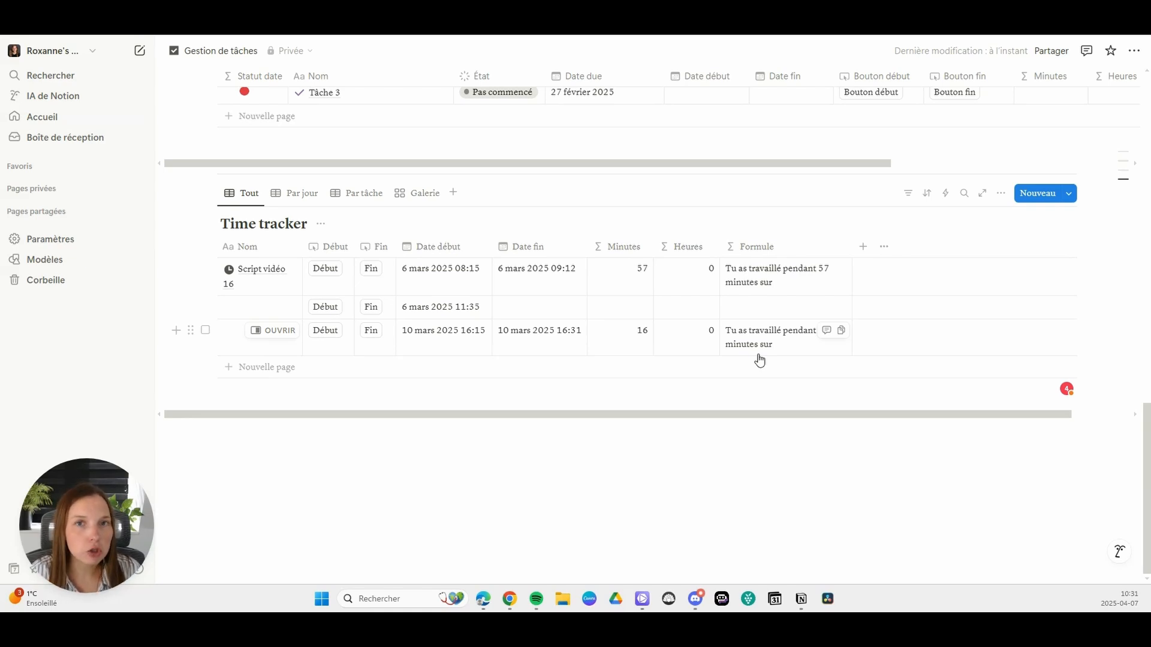
{"action": "left_click", "coordinate": [866, 251]}
{"action": "type", "text": "relat"}
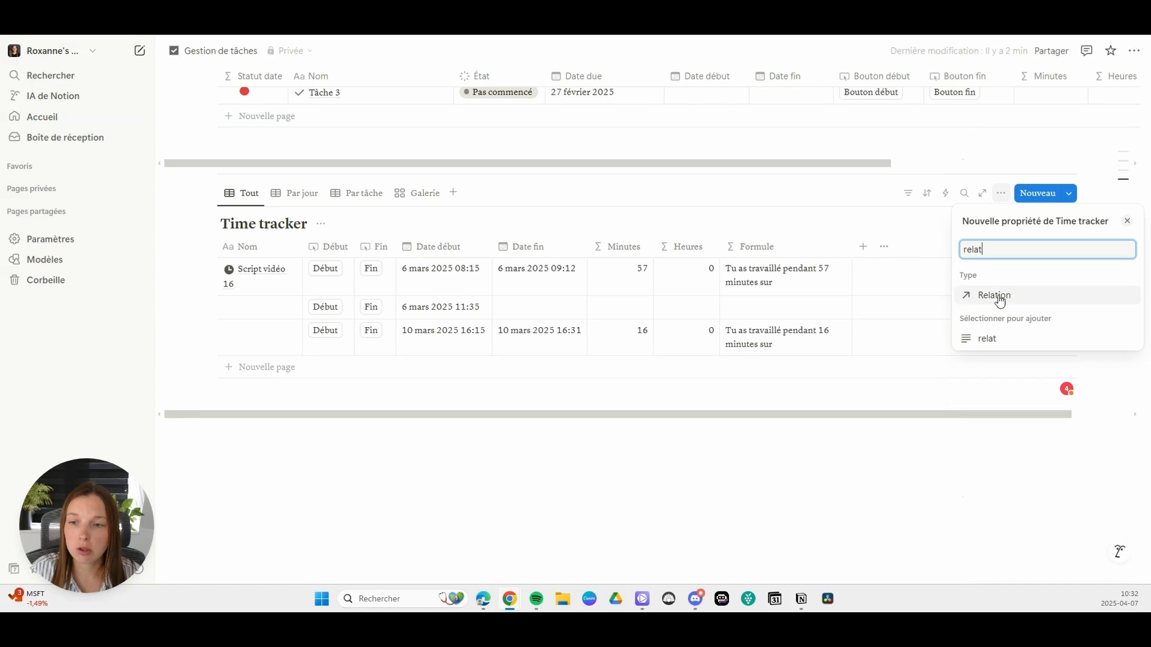
{"action": "left_click", "coordinate": [996, 295]}
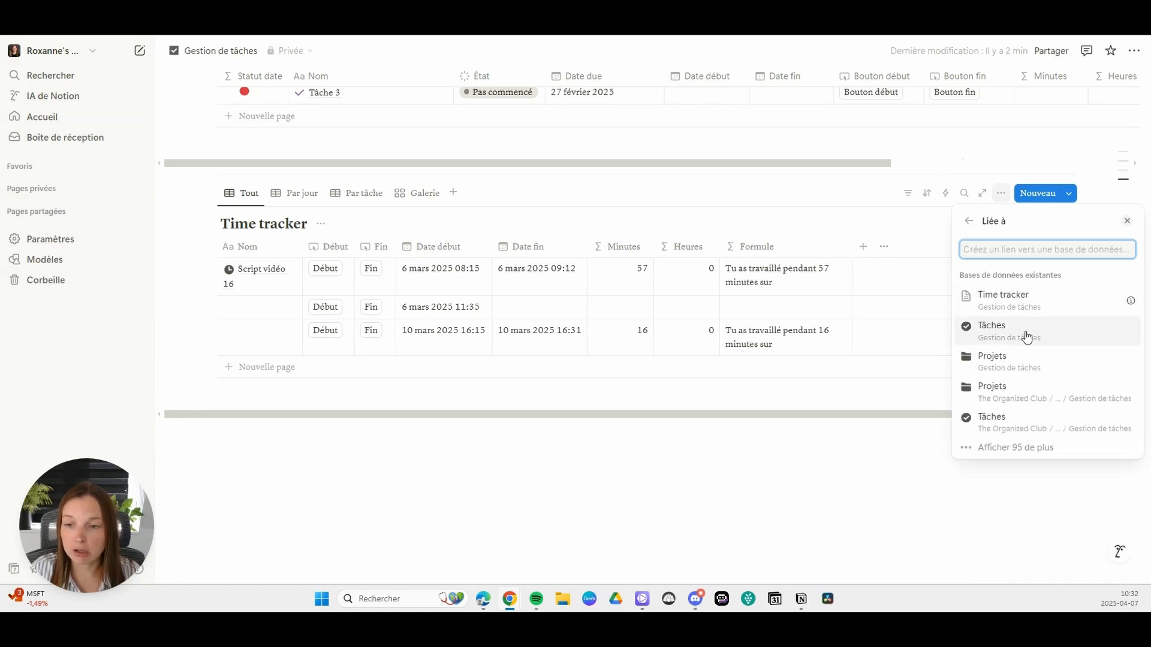
{"action": "left_click", "coordinate": [1022, 334]}
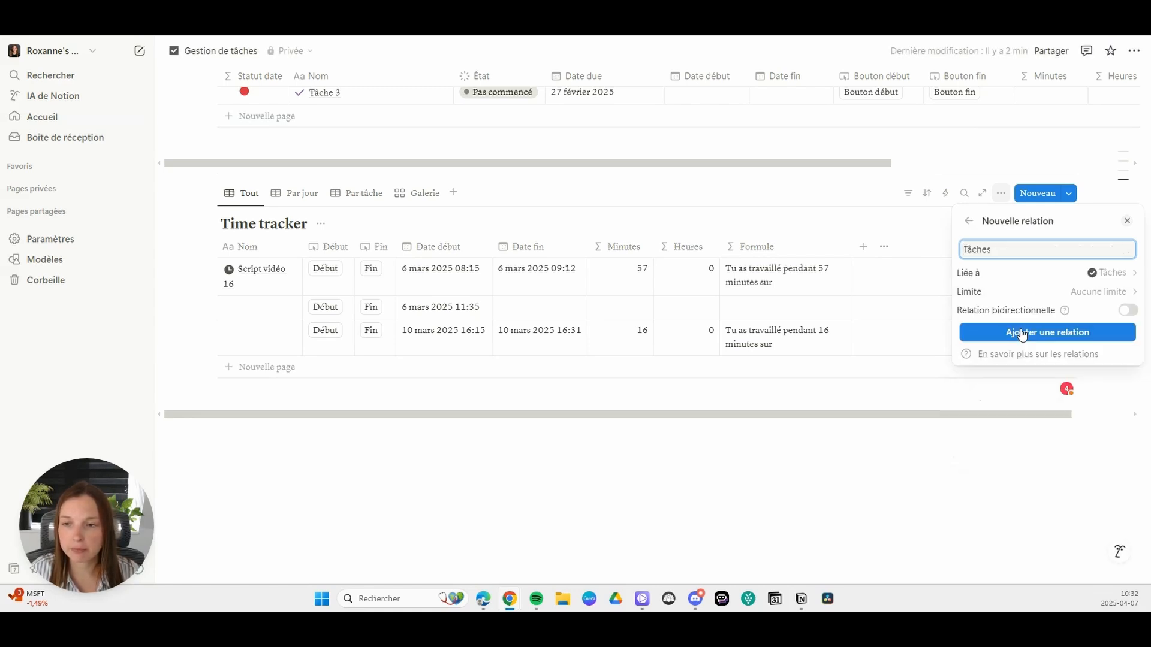
{"action": "left_click", "coordinate": [1021, 334]}
{"action": "left_click", "coordinate": [880, 308]}
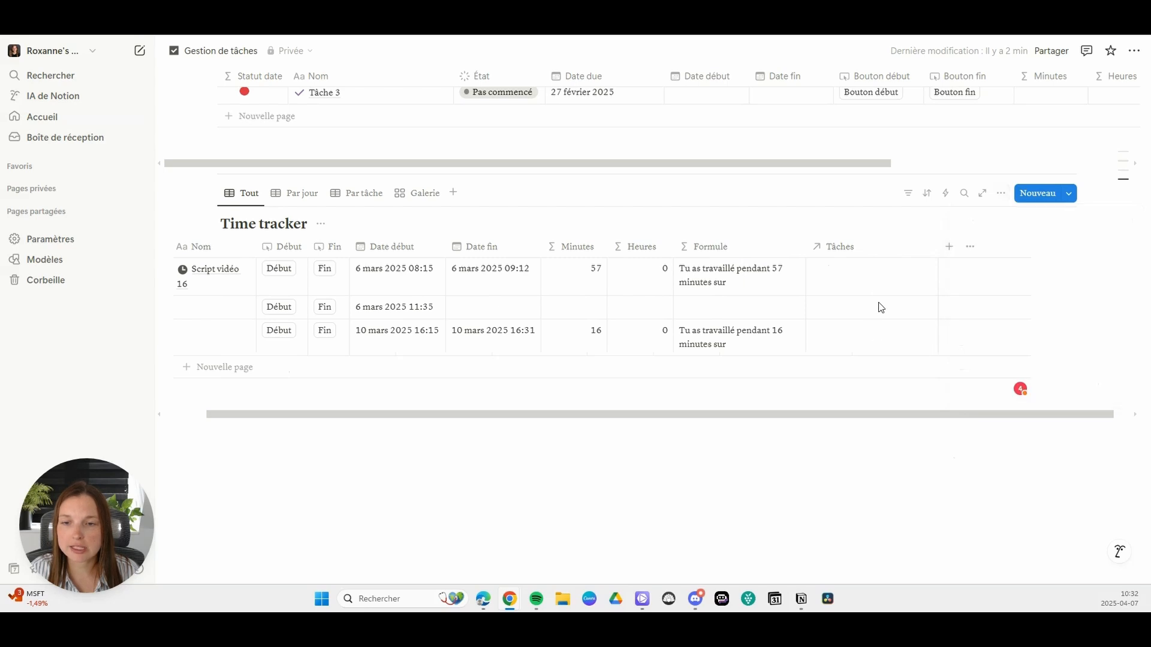
{"action": "left_click", "coordinate": [866, 281]}
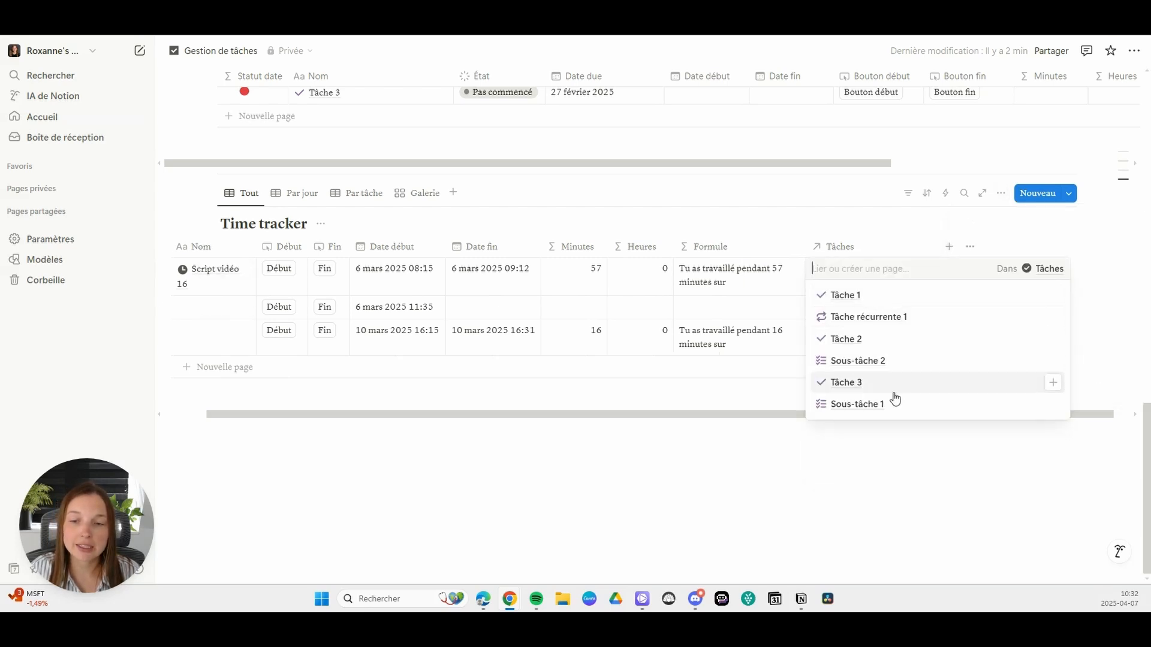
{"action": "left_click", "coordinate": [871, 474]}
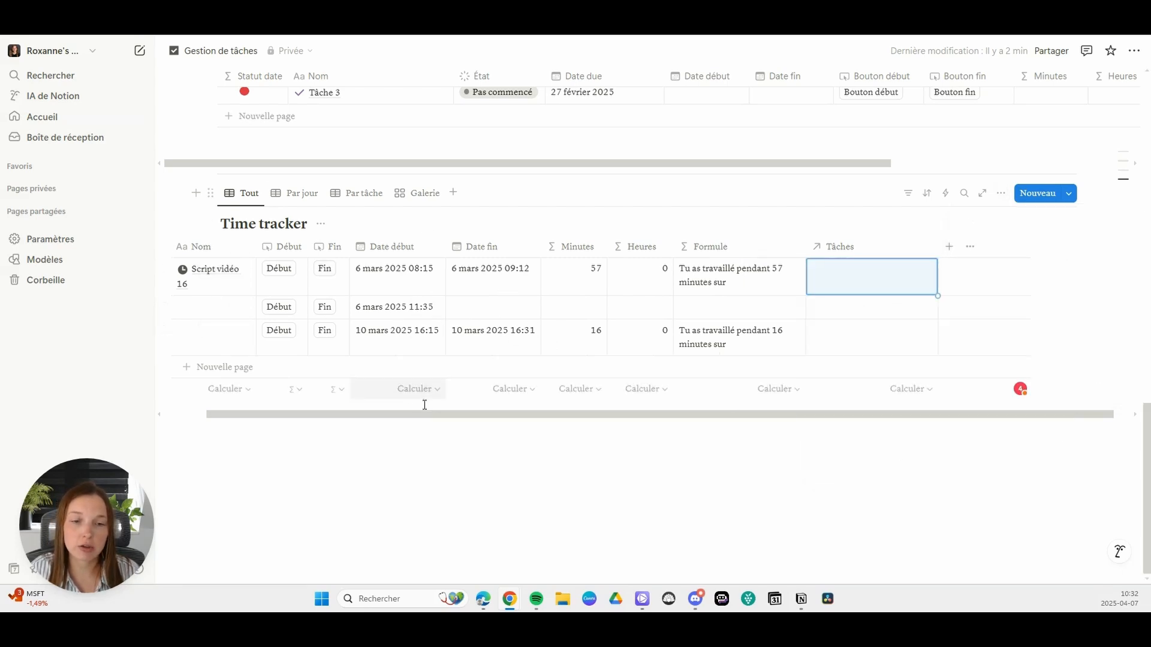
{"action": "left_click_drag", "start_coordinate": [414, 414], "coordinate": [291, 413]}
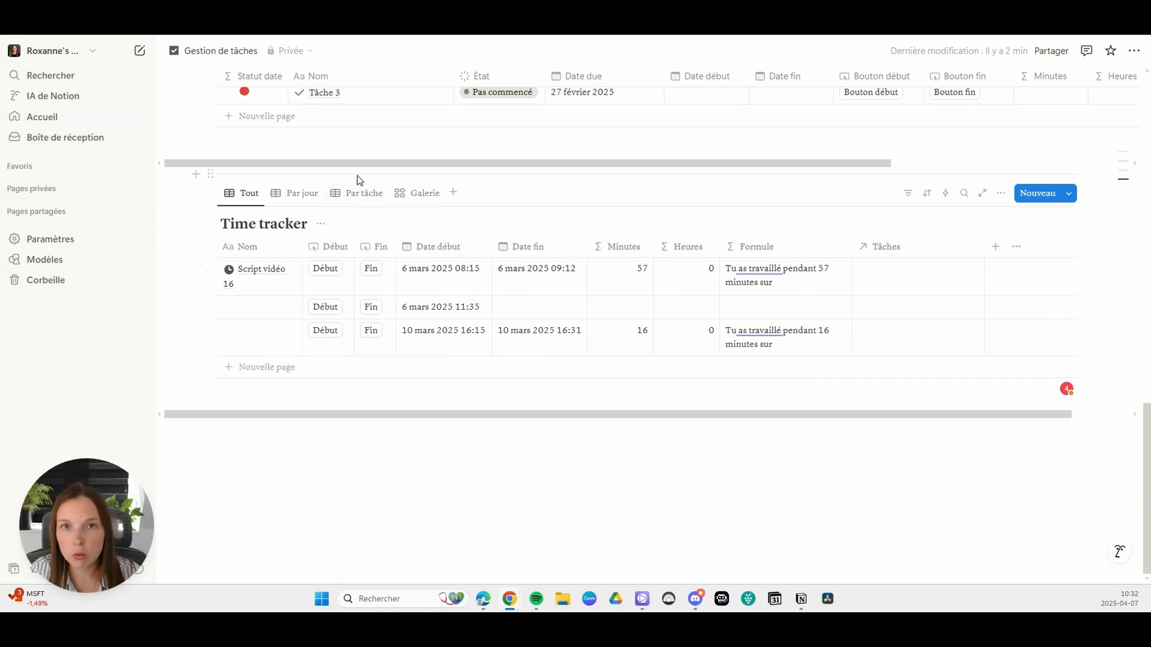
Step: Insert a button block above the Time tracker database and name it "Nouvelle session de travail"
{"action": "left_click", "coordinate": [196, 174], "text": "alt"}
{"action": "type", "text": "bouton"}
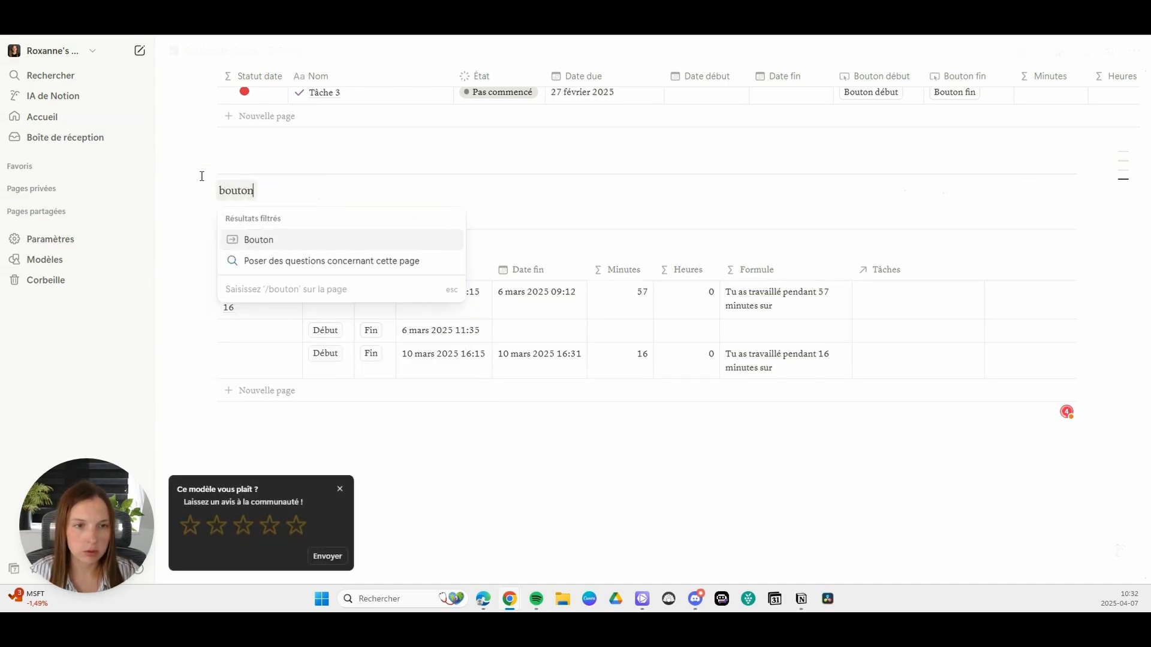
{"action": "mouse_move", "coordinate": [299, 240]}
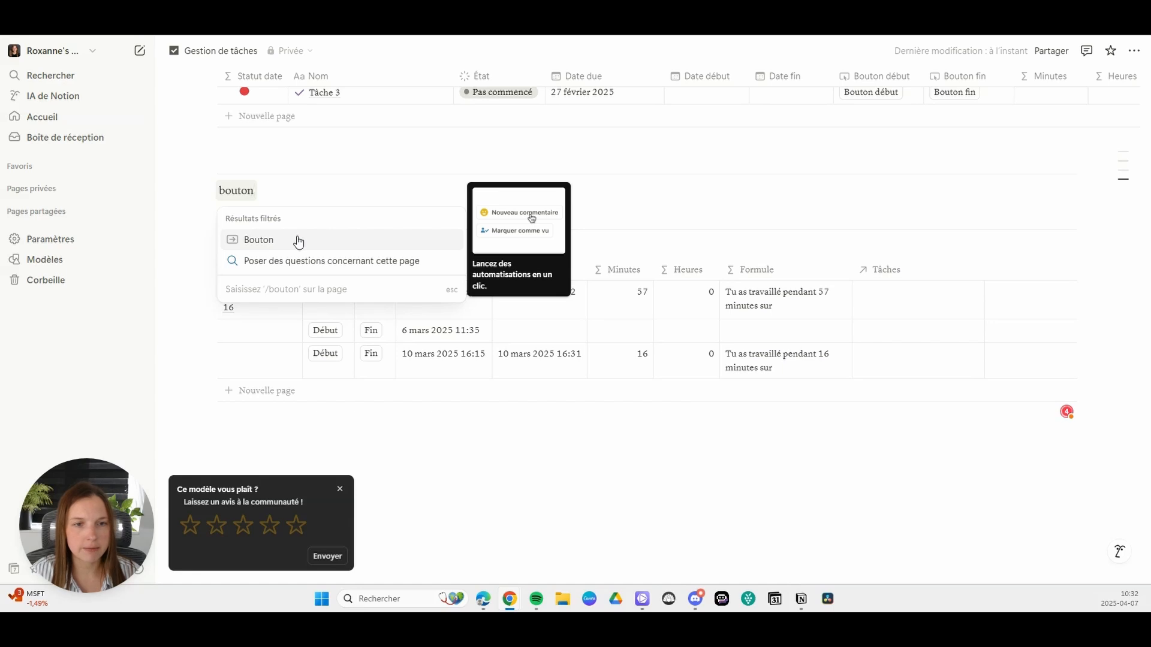
{"action": "left_click", "coordinate": [299, 240]}
{"action": "type", "text": "Nouvelle session de travail"}
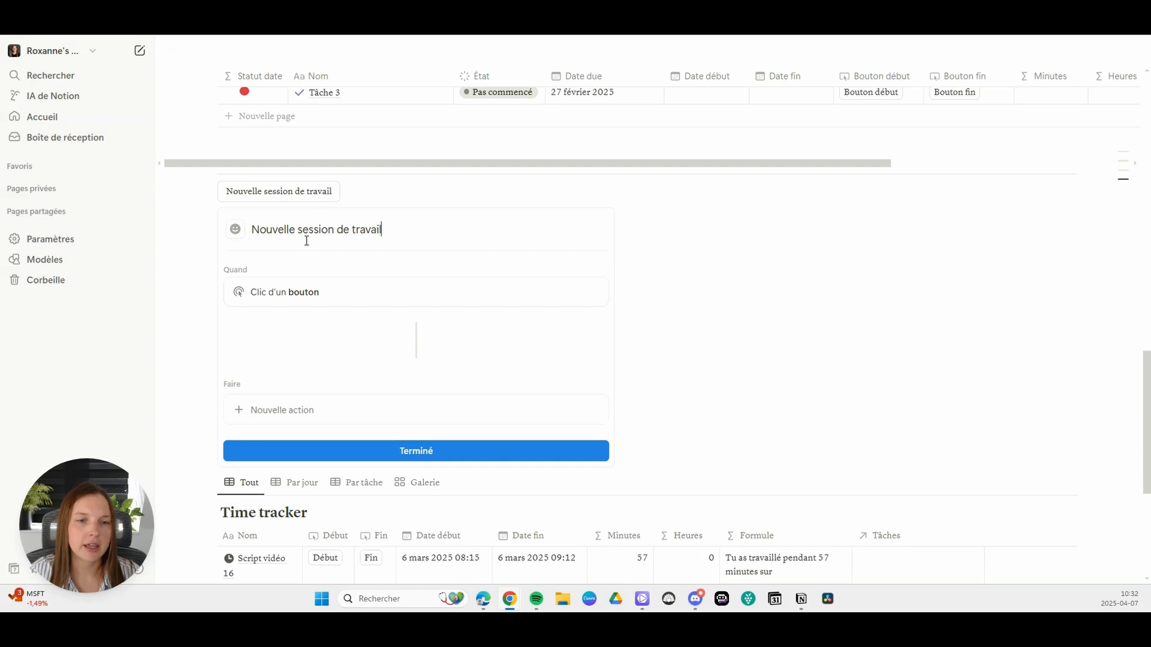
Step: Give the Nouvelle session de travail button an action that adds a page to the Time tracker database
{"action": "left_click", "coordinate": [312, 417]}
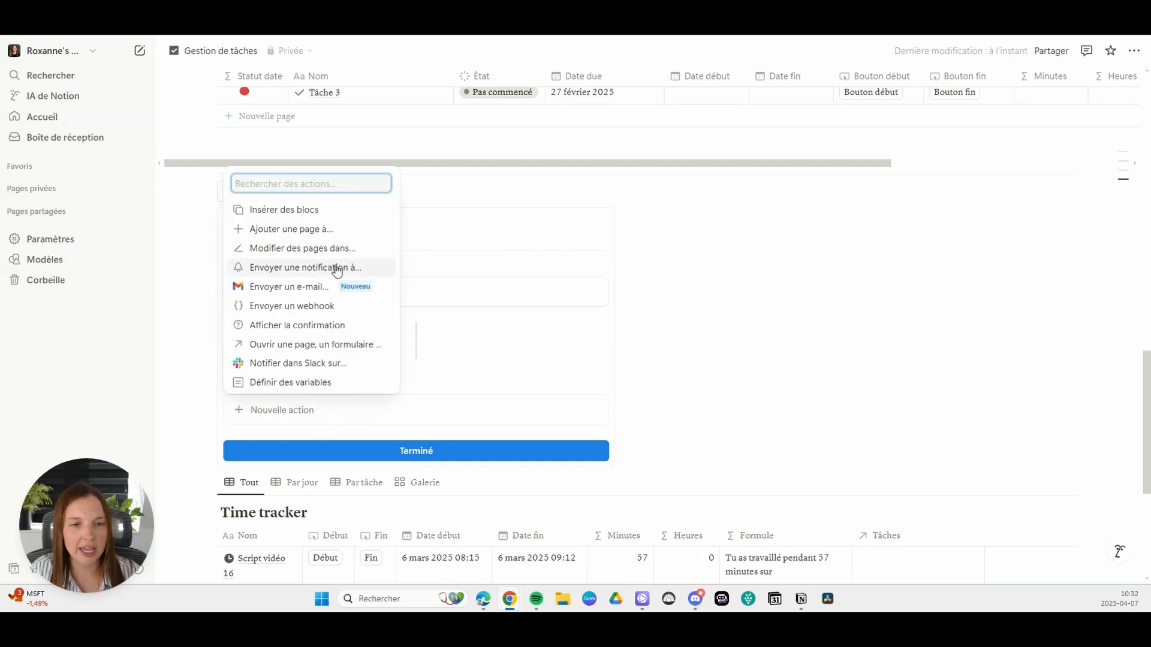
{"action": "left_click", "coordinate": [301, 230]}
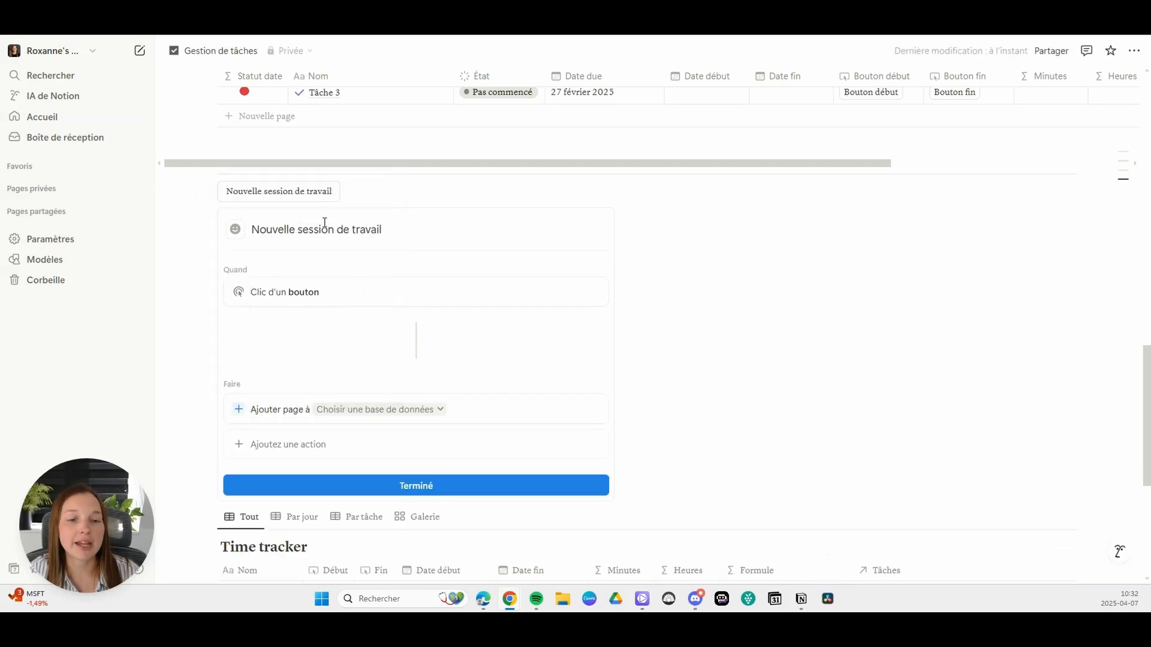
{"action": "scroll", "coordinate": [528, 323], "scroll_direction": "down", "scroll_amount": 3}
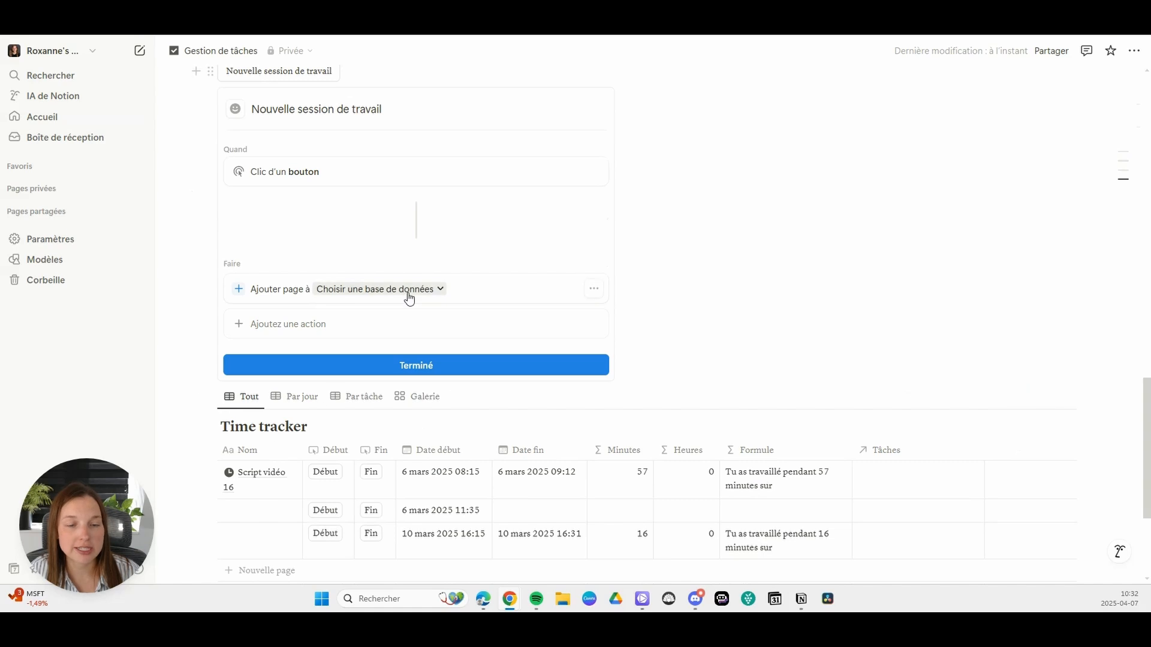
{"action": "left_click", "coordinate": [408, 296]}
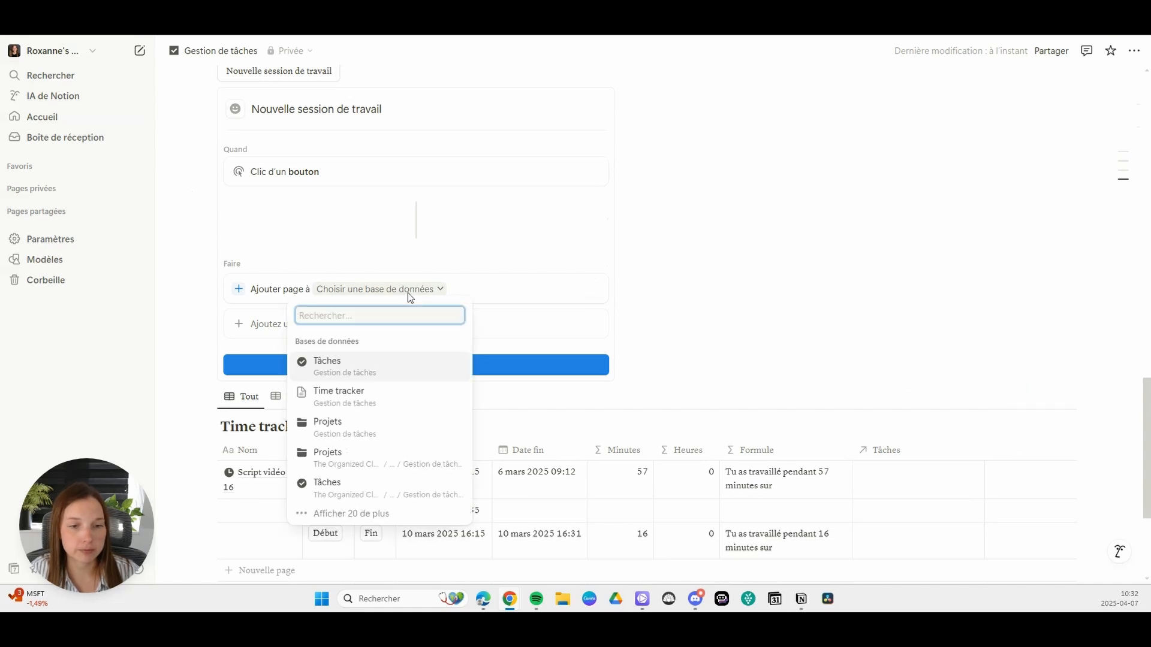
{"action": "left_click", "coordinate": [347, 400]}
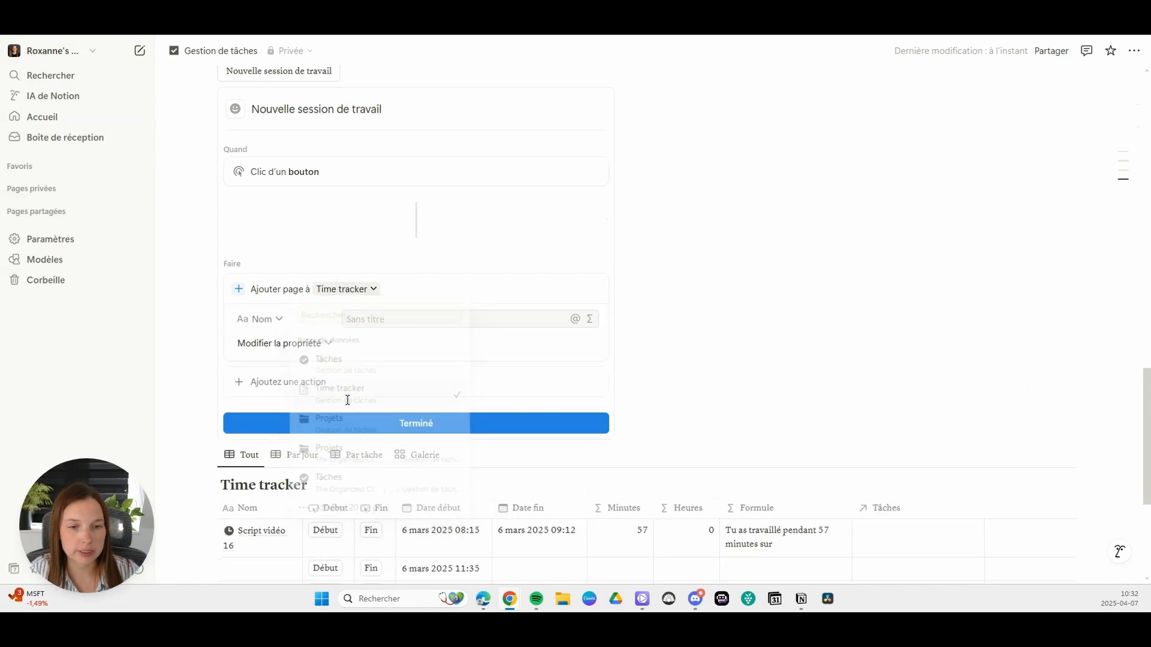
Step: Have the button's new page set Date début to Heure de déclenchement, and finish the button setup
{"action": "left_click", "coordinate": [286, 343]}
{"action": "left_click", "coordinate": [271, 401]}
{"action": "left_click", "coordinate": [424, 340]}
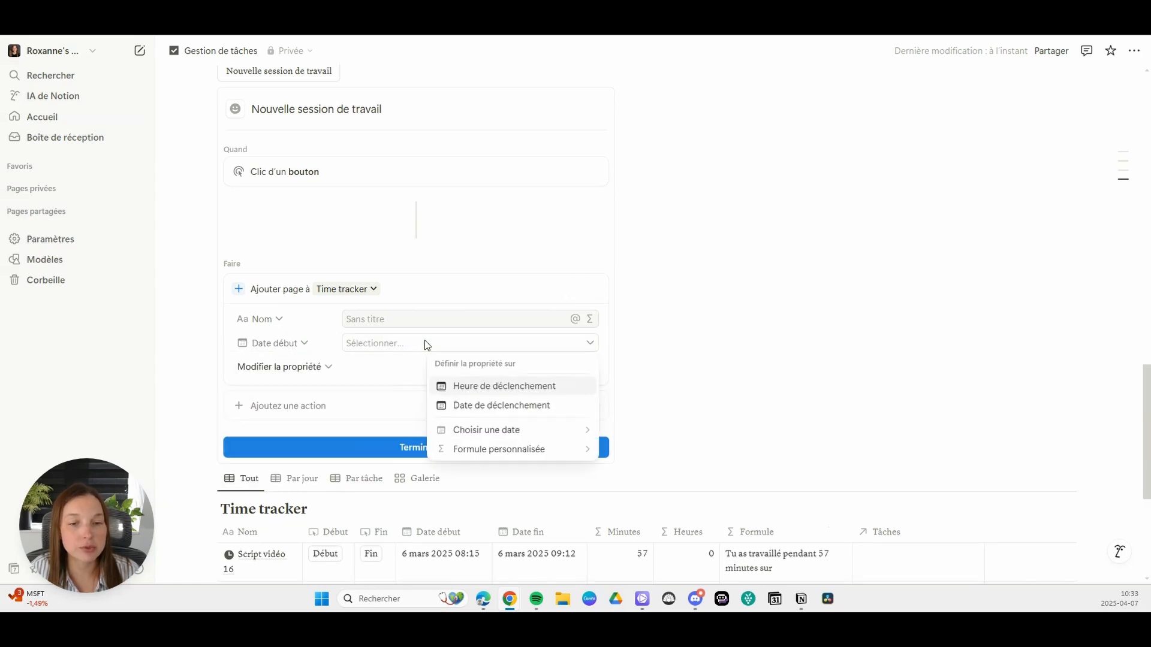
{"action": "left_click", "coordinate": [486, 384]}
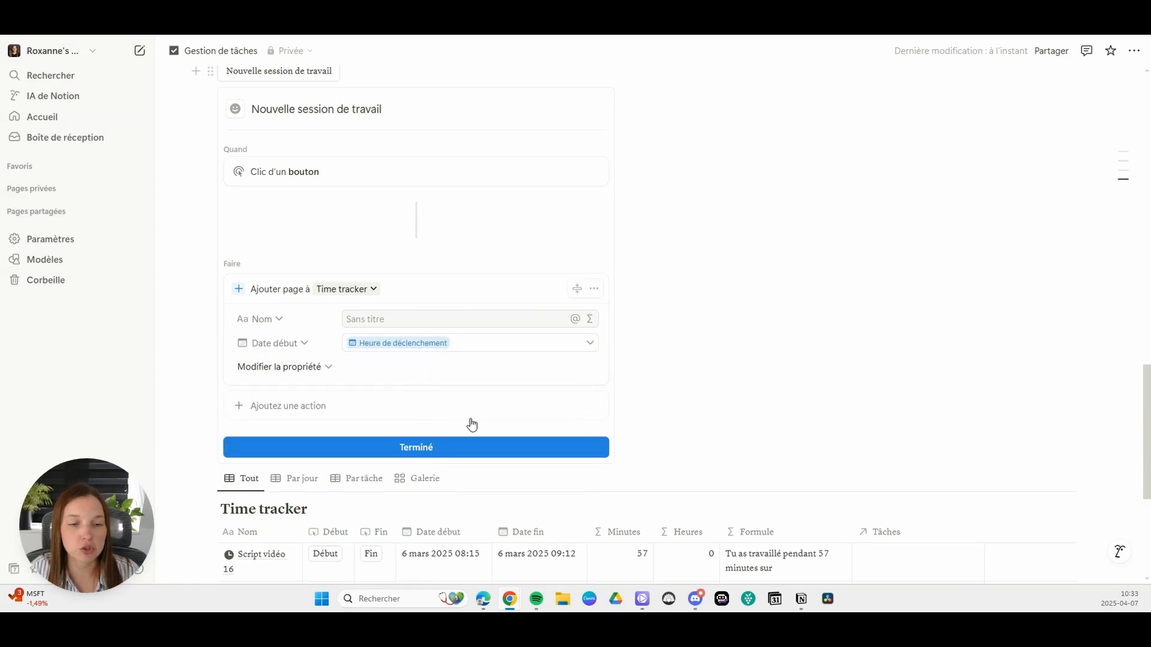
{"action": "left_click", "coordinate": [436, 450]}
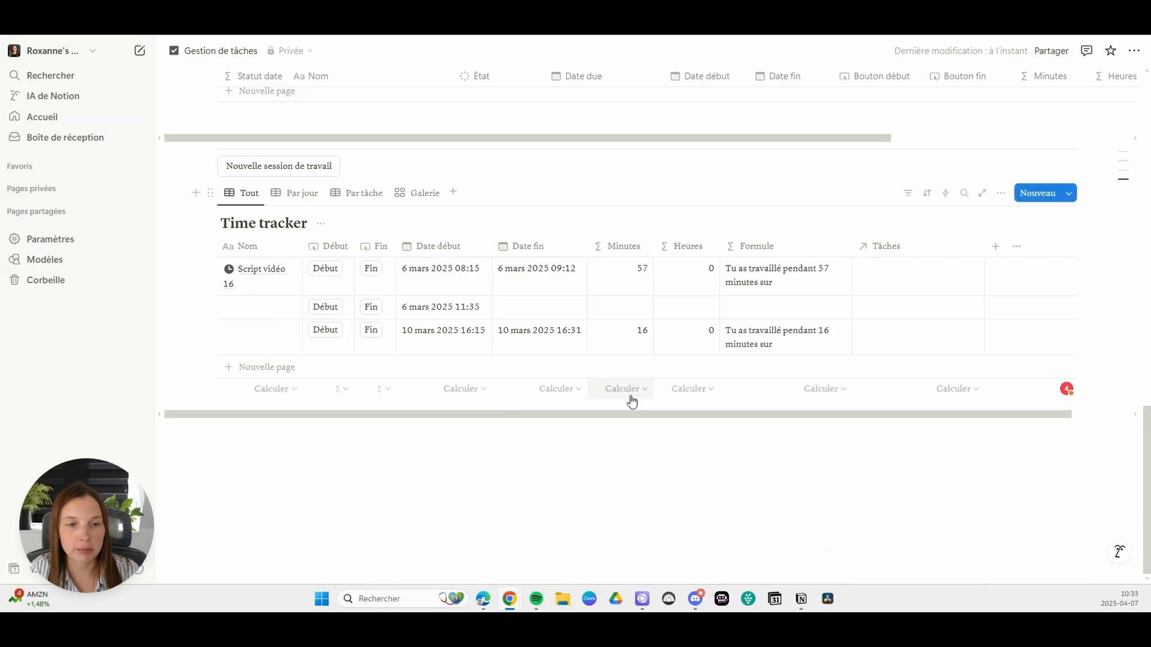
Step: Test the Nouvelle session de travail button and delete the entry it adds to Time tracker
{"action": "left_click", "coordinate": [293, 174]}
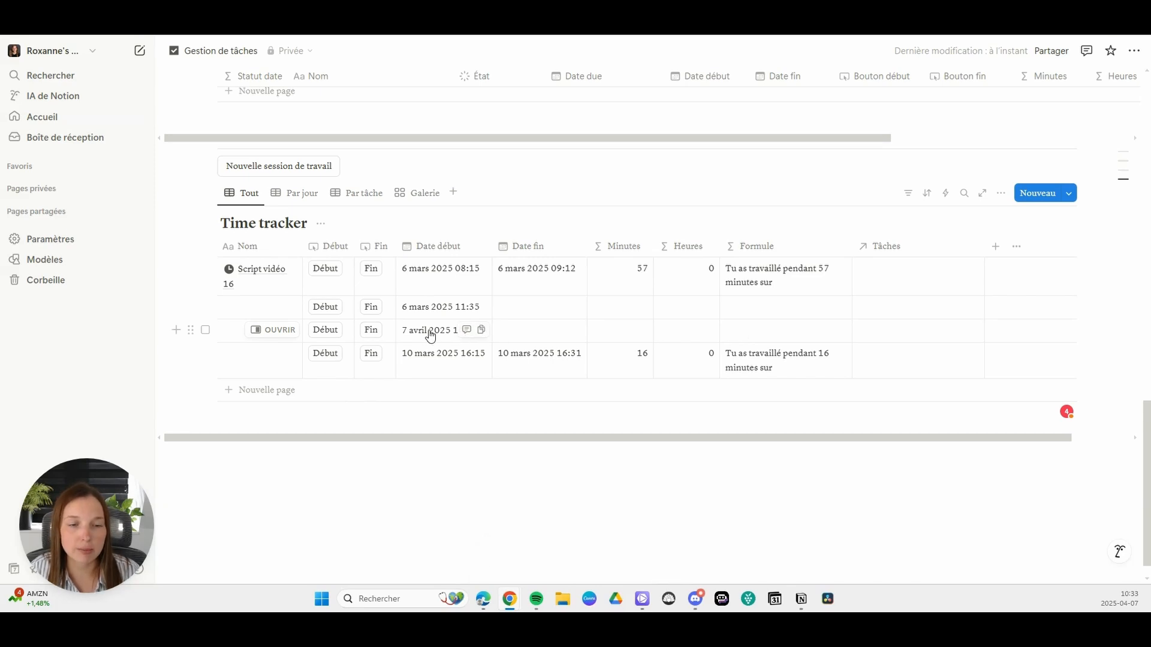
{"action": "left_click", "coordinate": [205, 330]}
{"action": "key", "text": "Delete"}
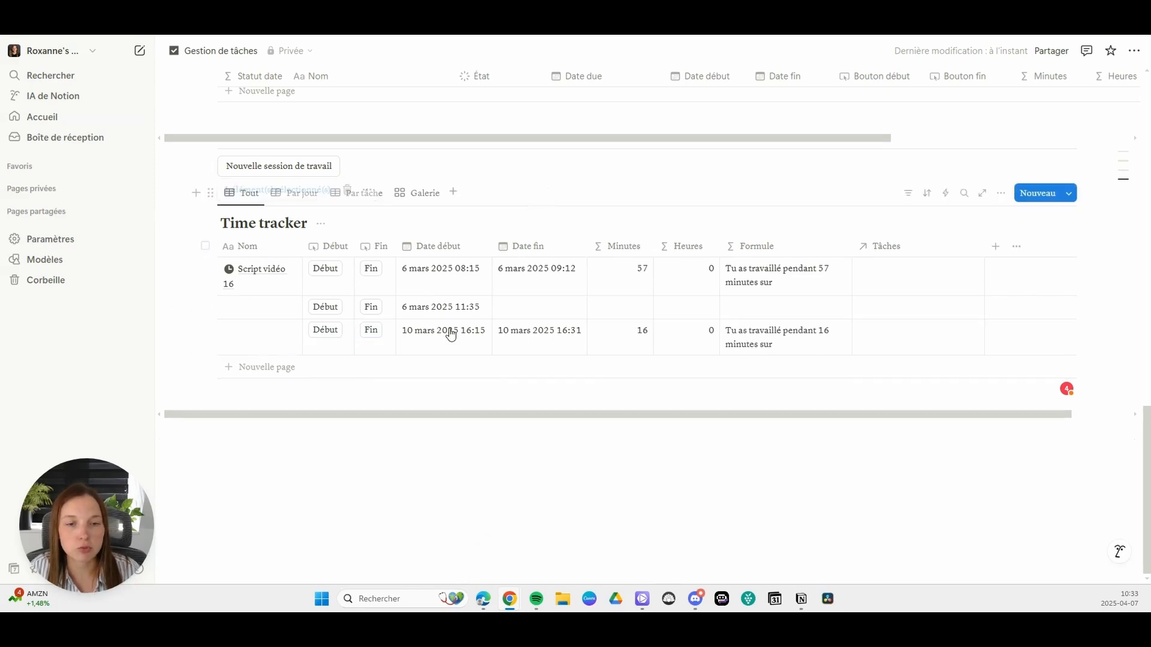
Step: Create a blank Time tracker entry started with its own Début button, and delete that test entry
{"action": "left_click", "coordinate": [372, 373]}
{"action": "left_click", "coordinate": [327, 370]}
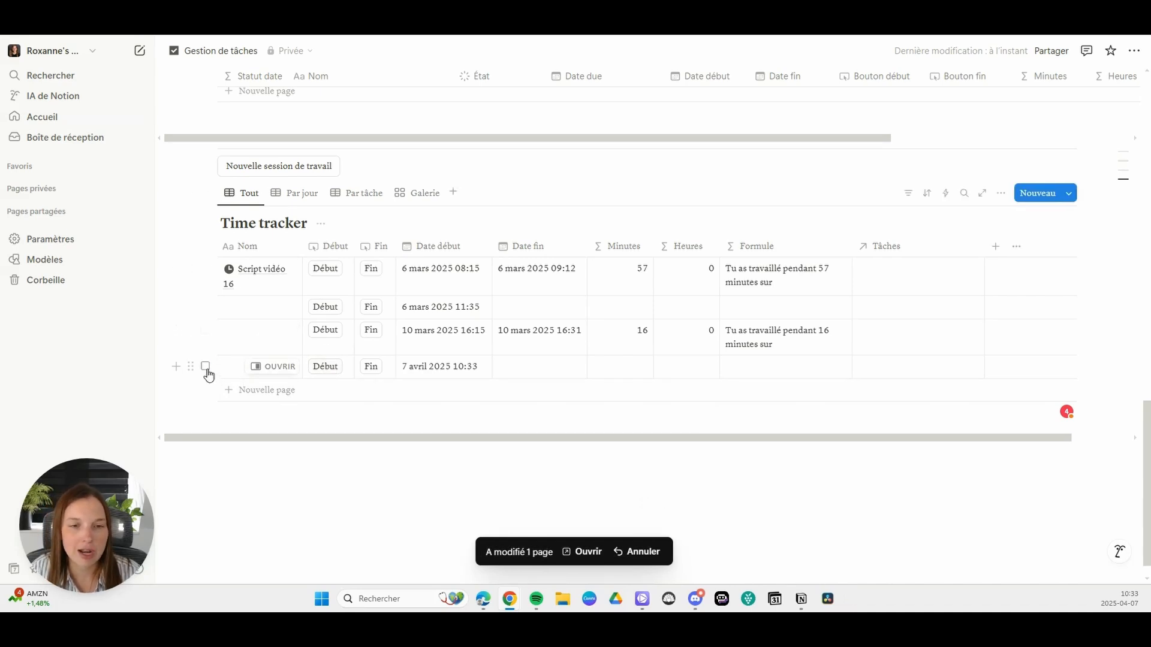
{"action": "left_click", "coordinate": [205, 366]}
{"action": "left_click", "coordinate": [528, 189]}
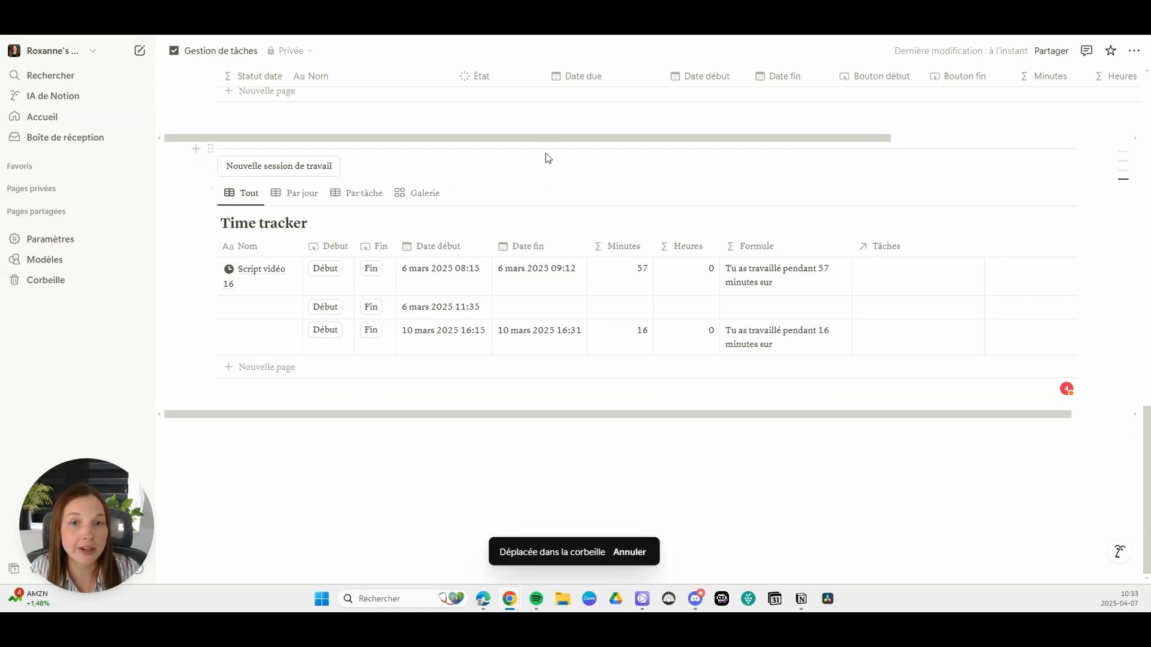
Step: Duplicate the Nouvelle session de travail button and rename the copy "Fin de session de travail"
{"action": "left_click", "coordinate": [212, 169]}
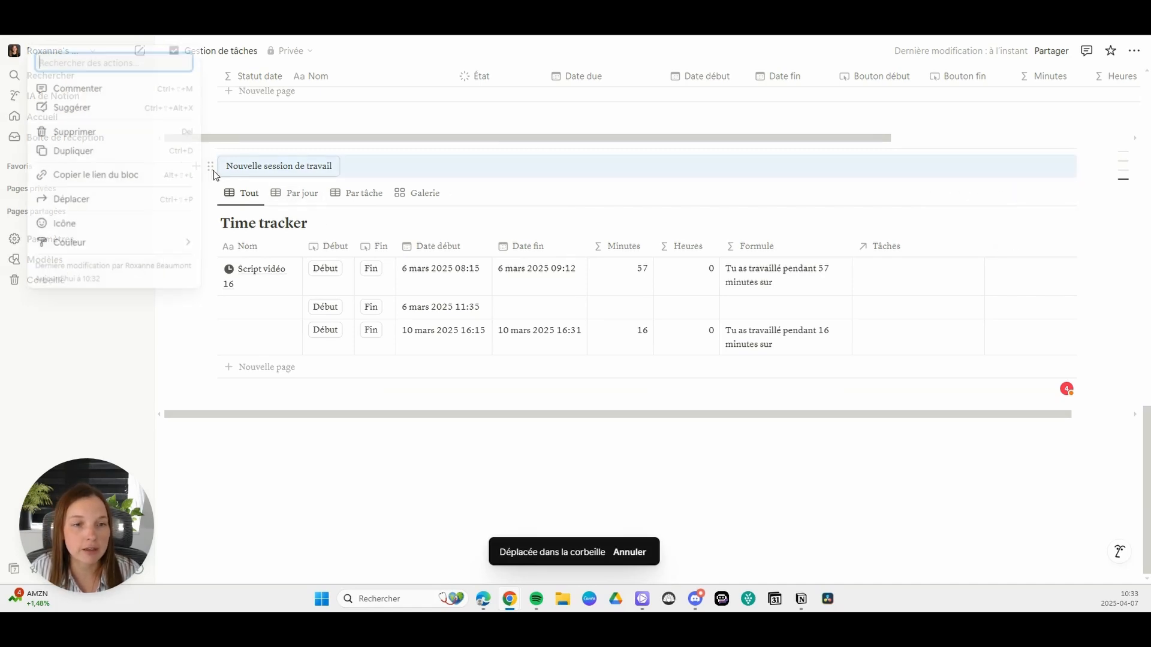
{"action": "left_click", "coordinate": [103, 151]}
{"action": "left_click", "coordinate": [354, 193]}
{"action": "left_click", "coordinate": [297, 230]}
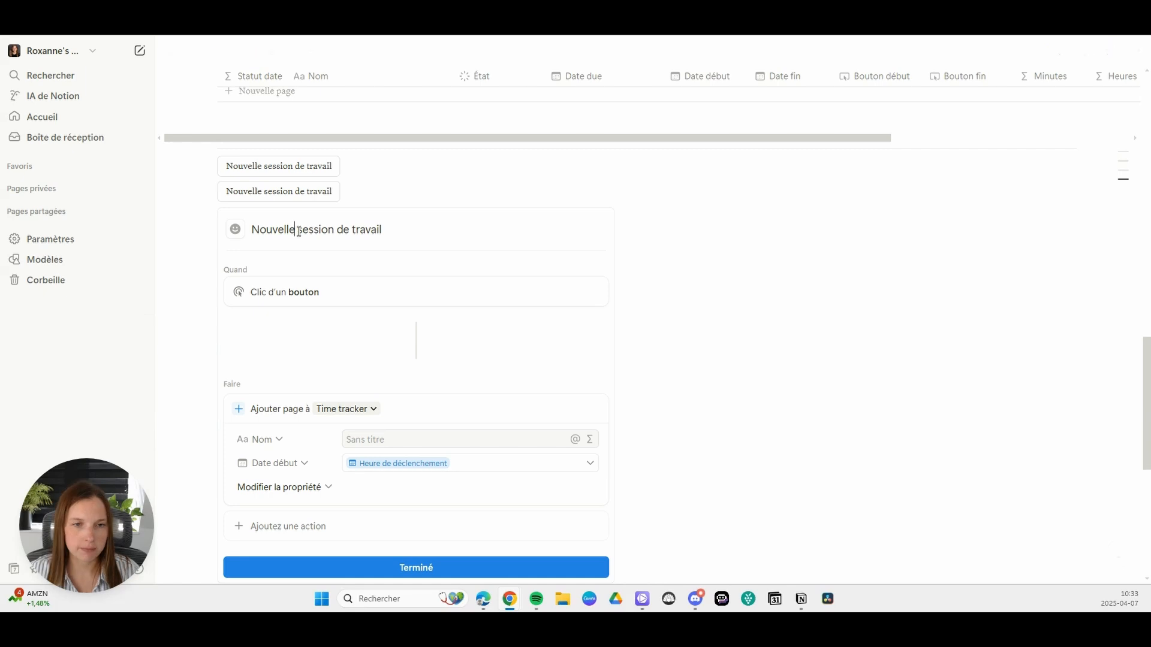
{"action": "key", "text": "BackSpace"}
{"action": "key", "text": "BackSpace"}
{"action": "key", "text": "BackSpace"}
{"action": "key", "text": "BackSpace"}
{"action": "key", "text": "BackSpace"}
{"action": "key", "text": "BackSpace"}
{"action": "key", "text": "BackSpace"}
{"action": "key", "text": "BackSpace"}
{"action": "type", "text": "Fu"}
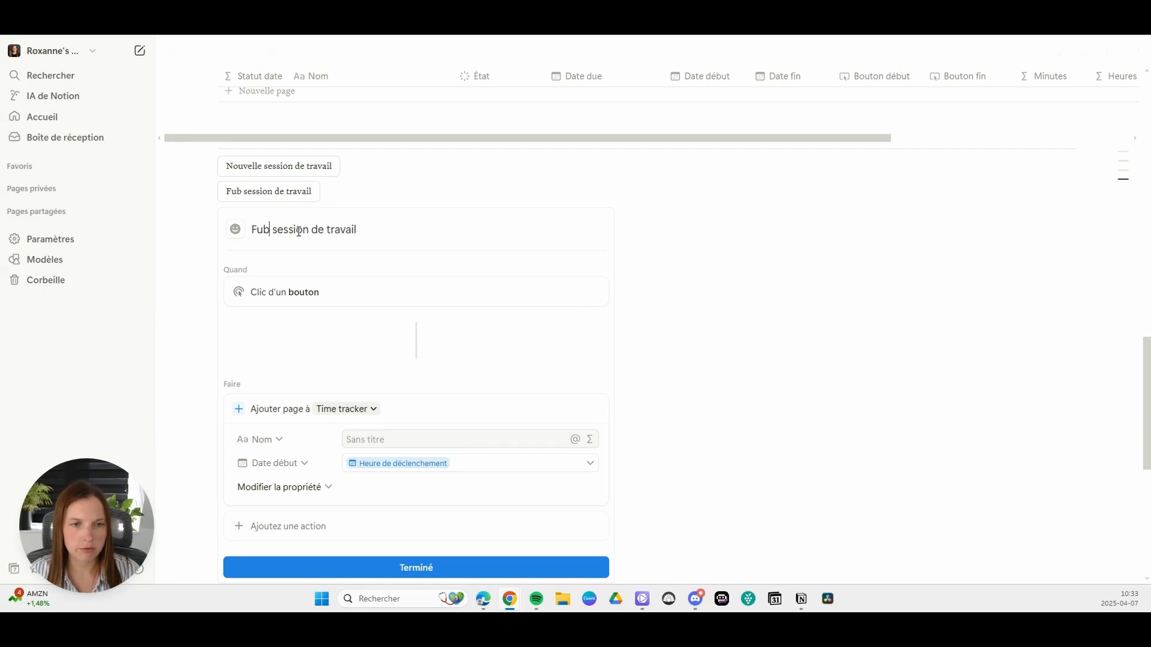
{"action": "key", "text": "BackSpace"}
{"action": "type", "text": "in de"}
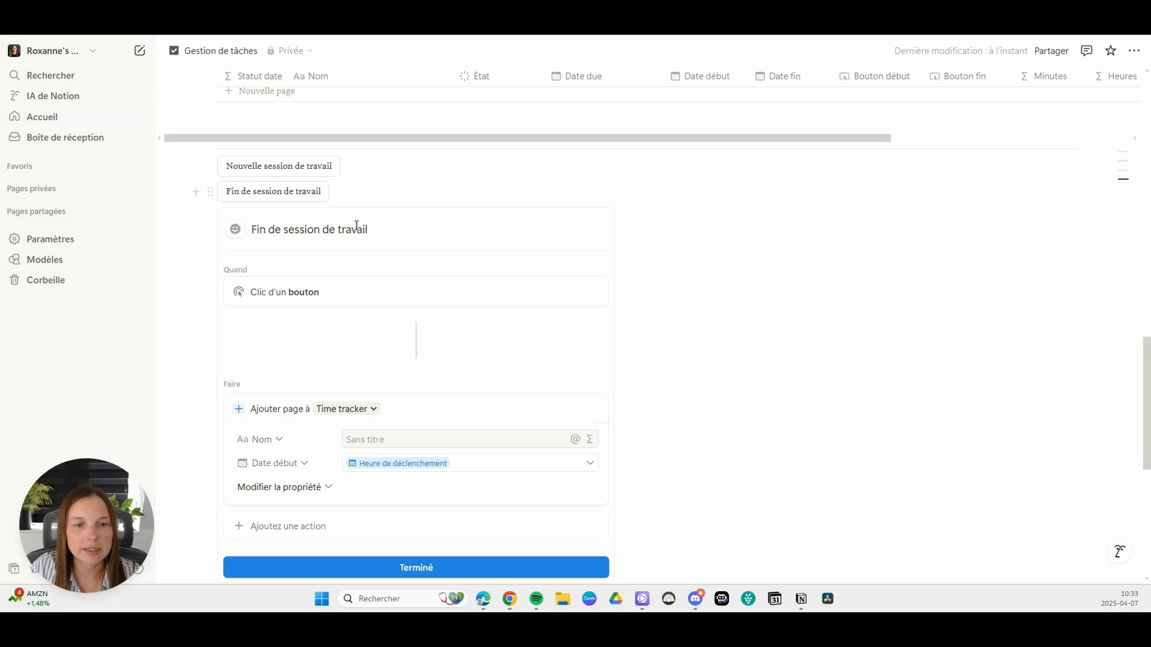
Step: Reopen the settings of the Fin de session de travail button and delete its action that adds a page to Time tracker
{"action": "left_click", "coordinate": [339, 192]}
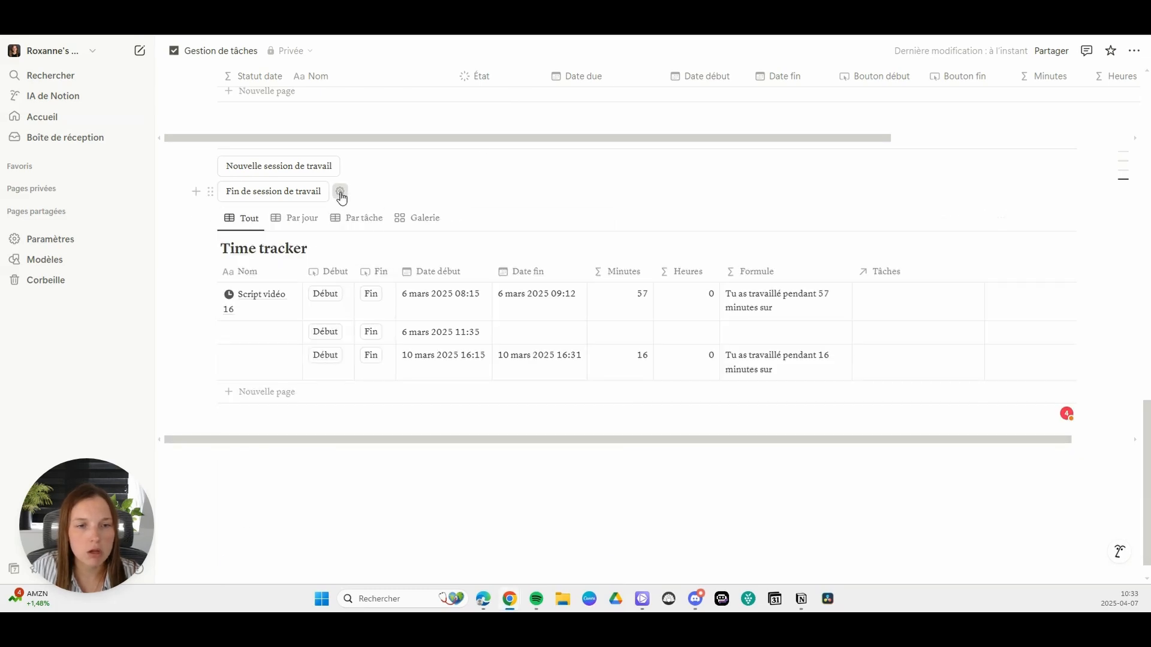
{"action": "left_click", "coordinate": [341, 192]}
{"action": "scroll", "coordinate": [295, 300], "scroll_direction": "down", "scroll_amount": 2}
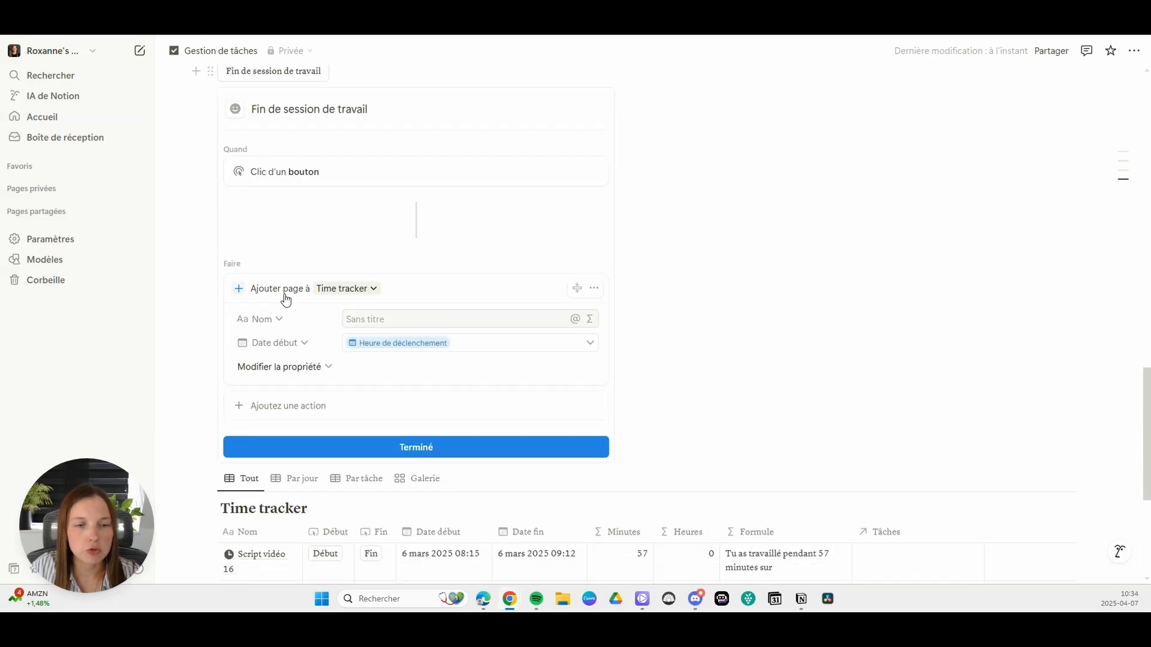
{"action": "left_click", "coordinate": [594, 288]}
{"action": "left_click", "coordinate": [574, 371]}
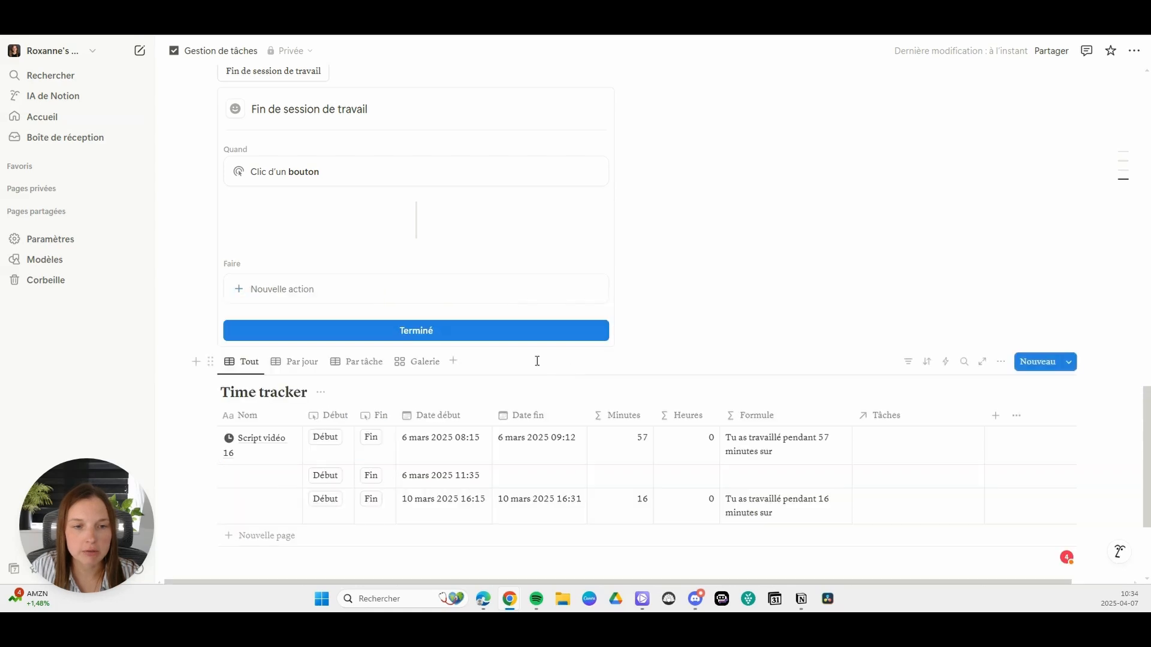
Step: Give the Fin de session de travail button a new action that modifies pages in the Gestion de tâches Time tracker database
{"action": "scroll", "coordinate": [372, 313], "scroll_direction": "up", "scroll_amount": 1}
{"action": "left_click", "coordinate": [294, 349]}
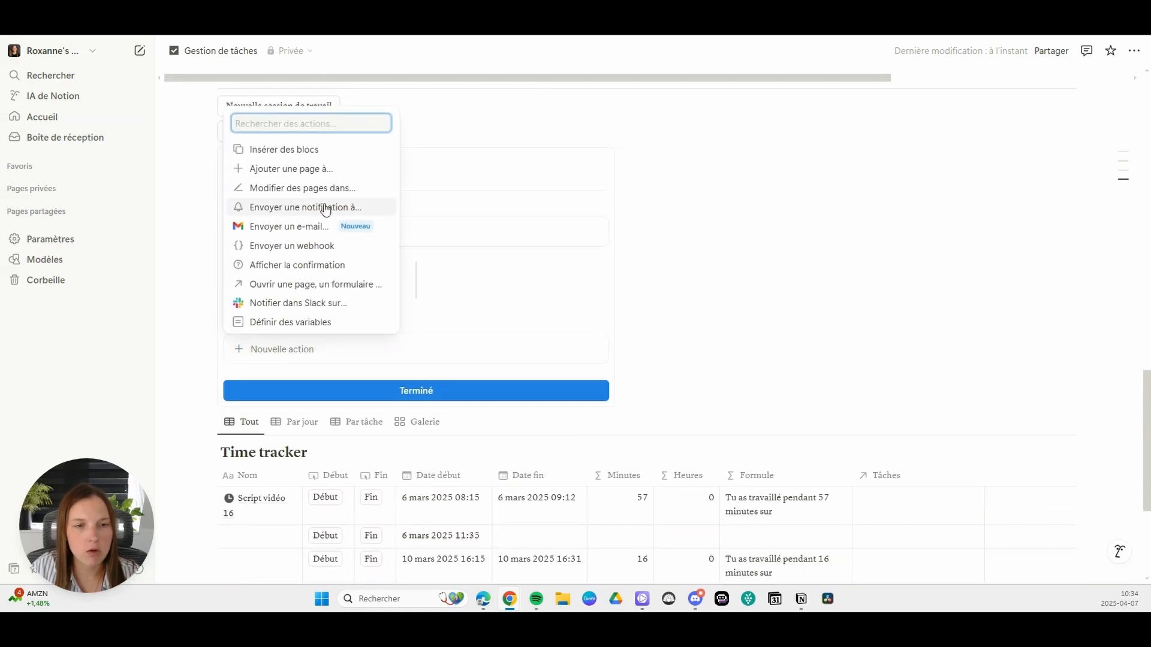
{"action": "left_click", "coordinate": [296, 188]}
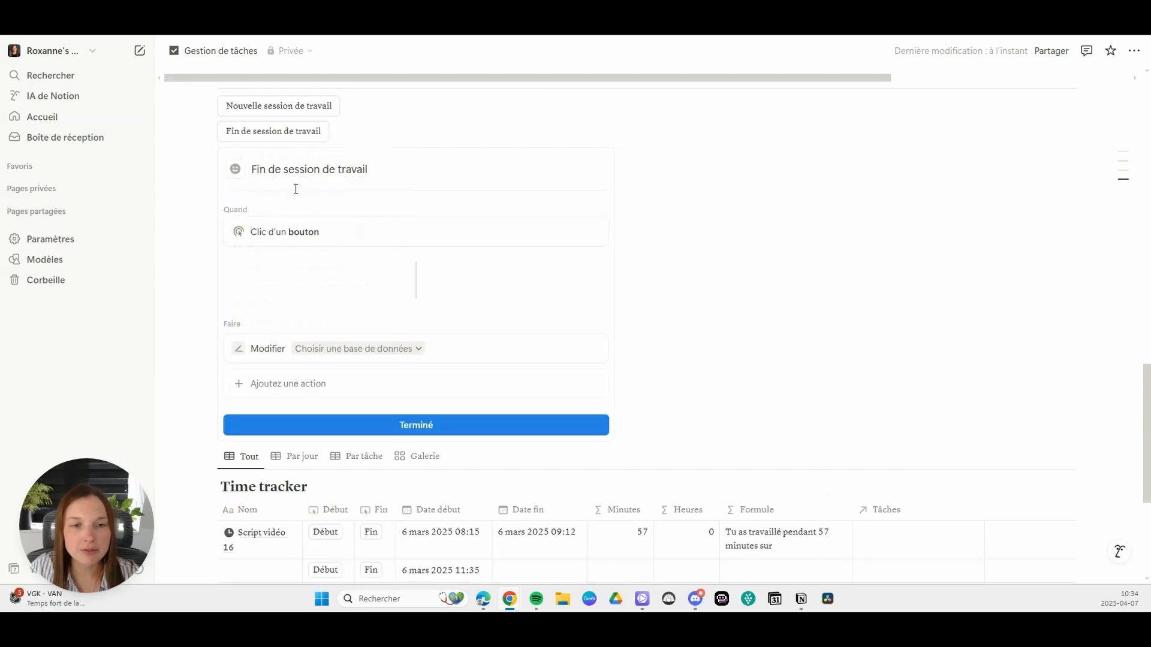
{"action": "left_click", "coordinate": [384, 346]}
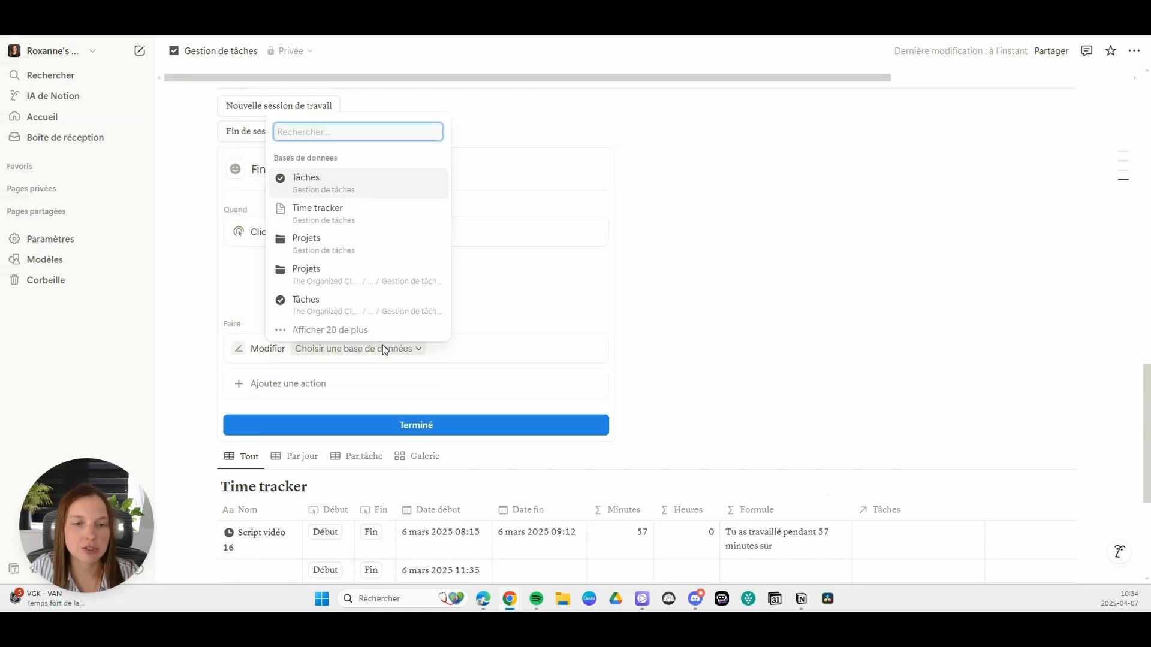
{"action": "left_click", "coordinate": [342, 224]}
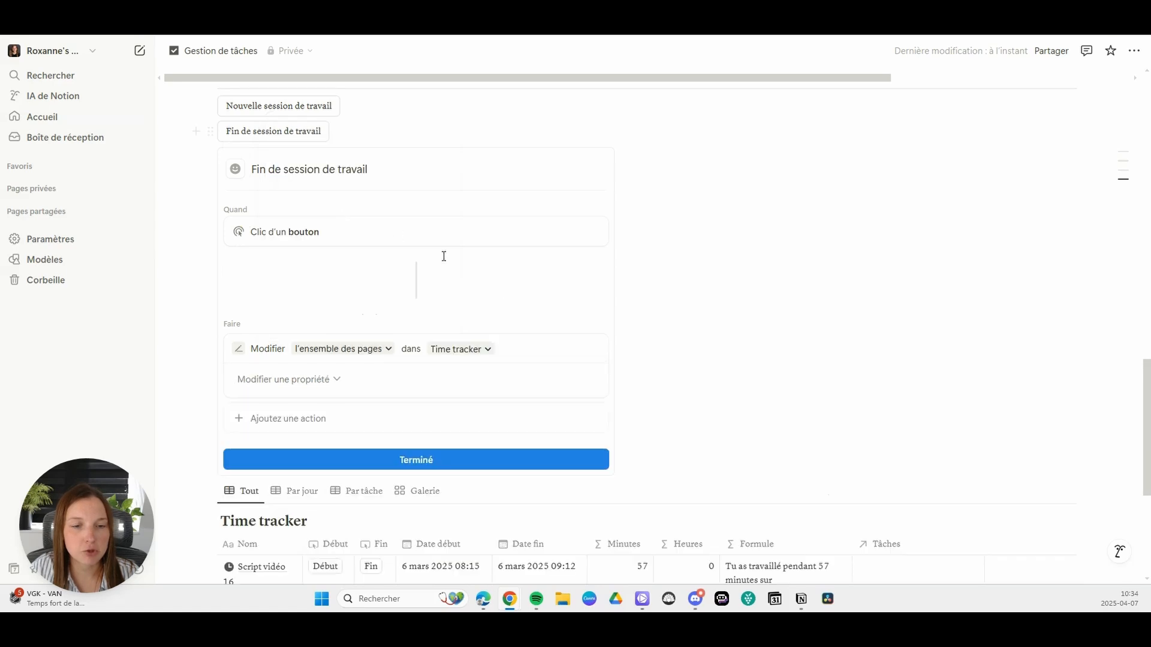
Step: Limit the action to Time tracker pages with a filter rule where Date début Est le Aujourd'hui
{"action": "left_click", "coordinate": [364, 353]}
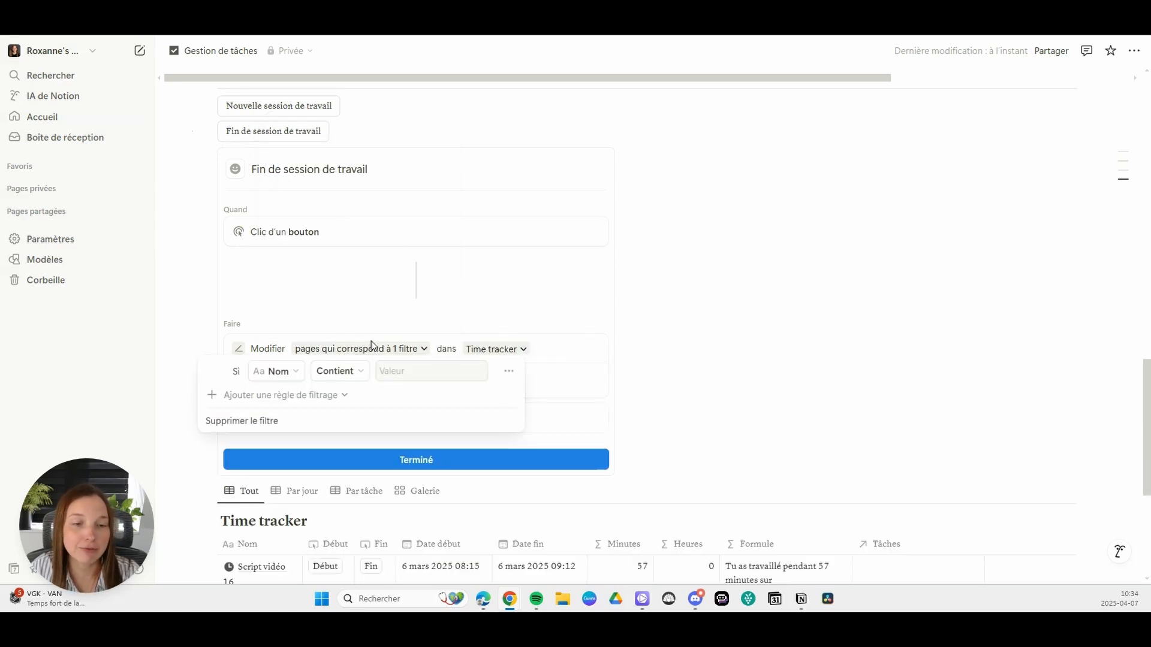
{"action": "left_click", "coordinate": [285, 373]}
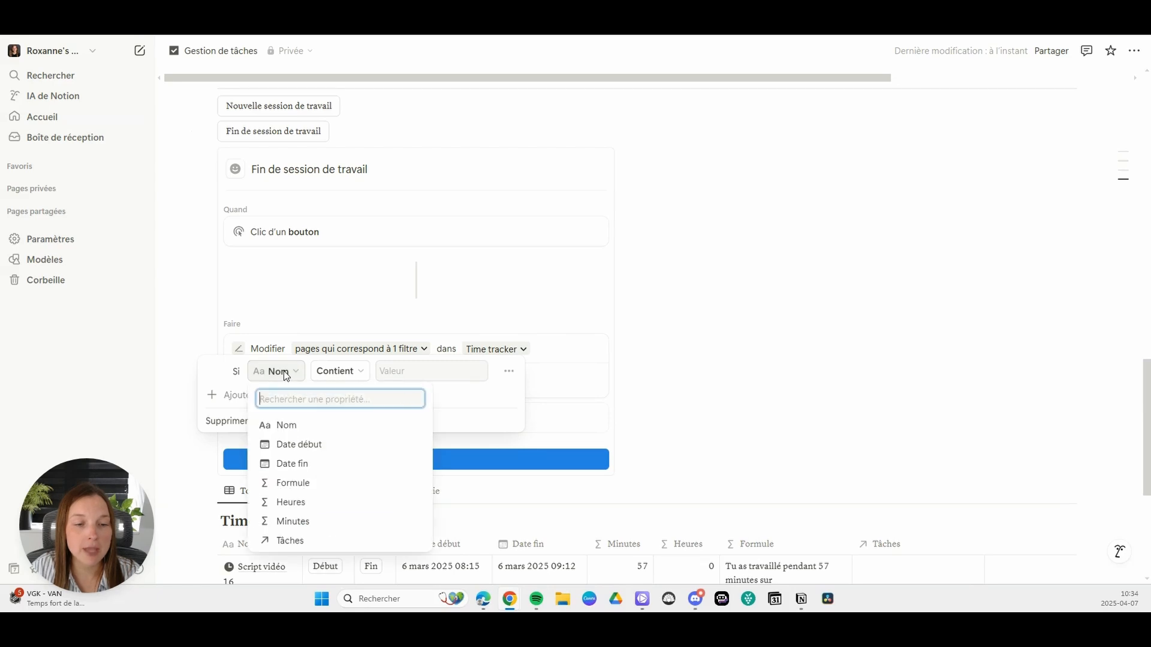
{"action": "left_click", "coordinate": [300, 444]}
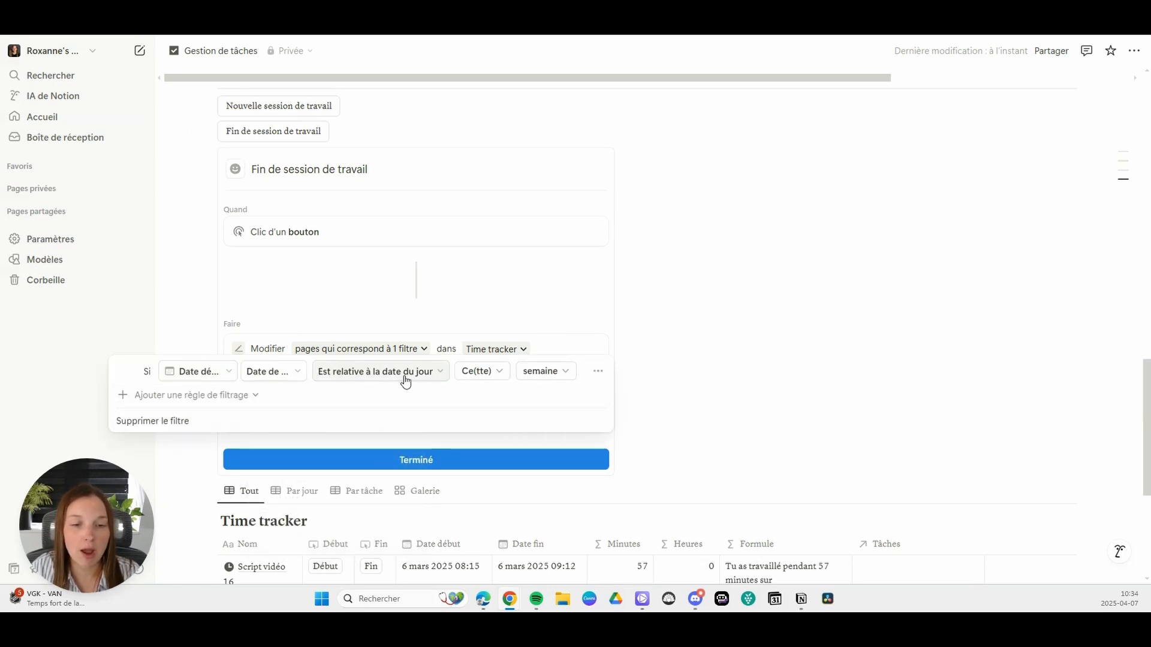
{"action": "left_click", "coordinate": [482, 373]}
{"action": "left_click", "coordinate": [538, 372]}
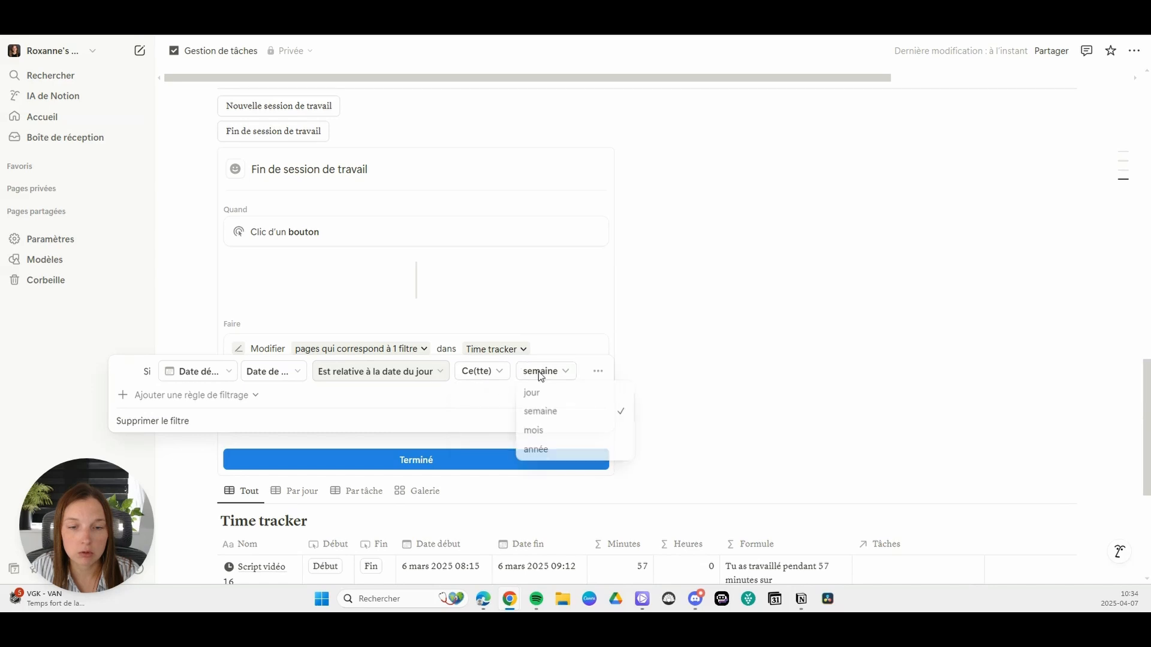
{"action": "left_click", "coordinate": [563, 394]}
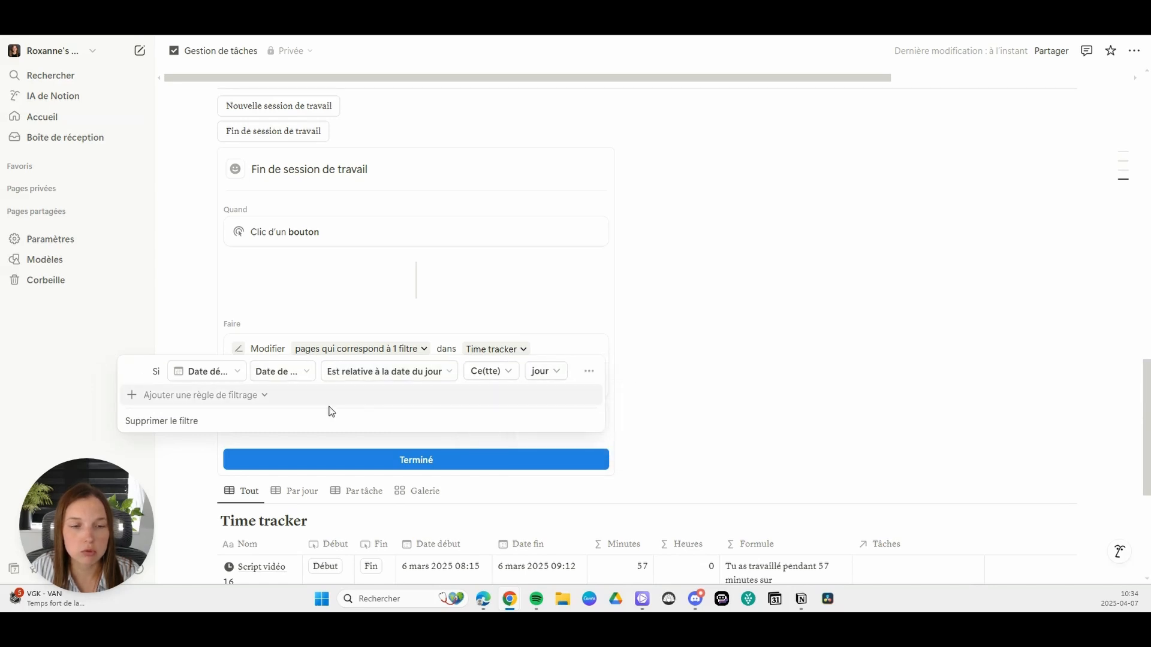
{"action": "left_click", "coordinate": [448, 372]}
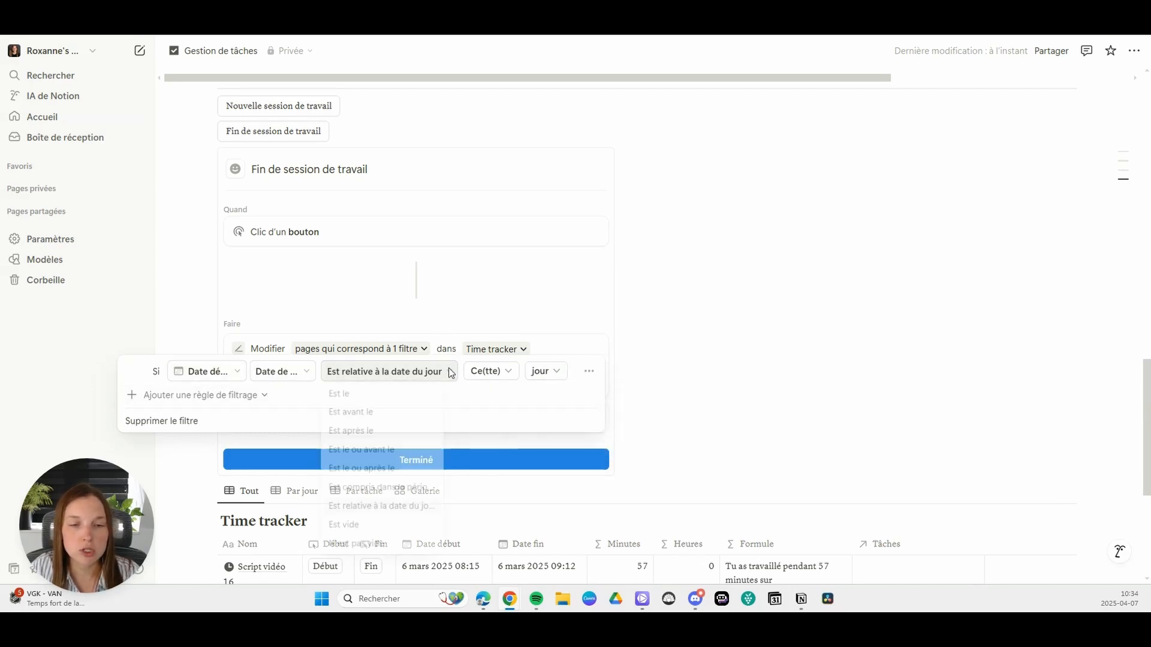
{"action": "left_click", "coordinate": [363, 410]}
{"action": "left_click", "coordinate": [400, 372]}
{"action": "left_click", "coordinate": [392, 393]}
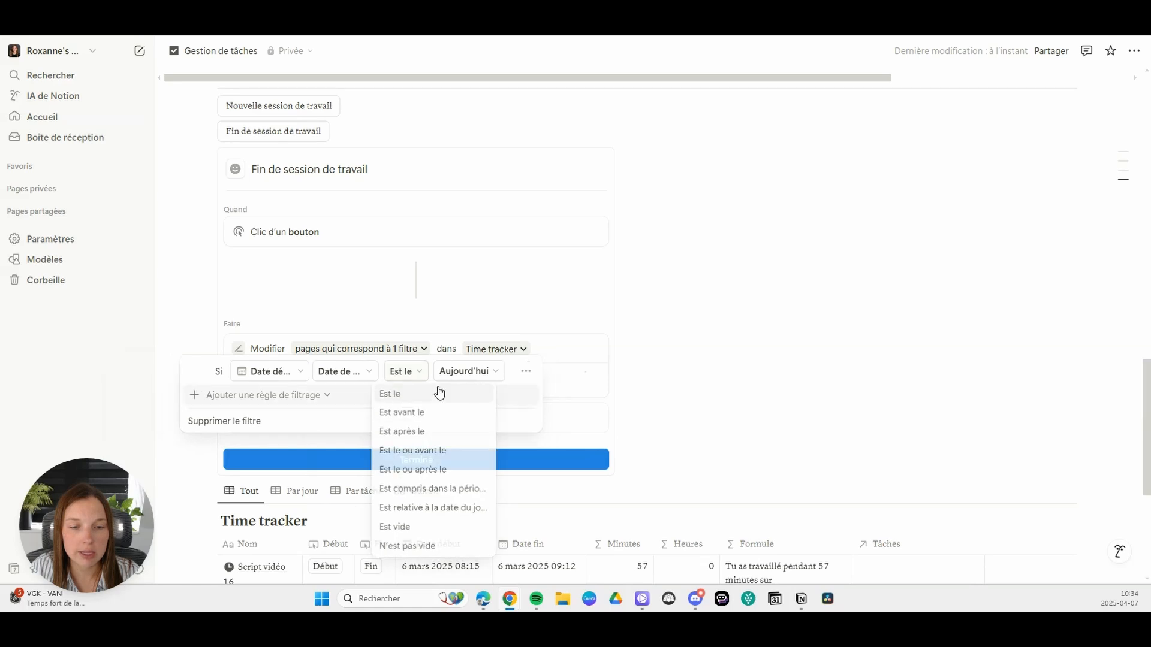
{"action": "left_click", "coordinate": [269, 372]}
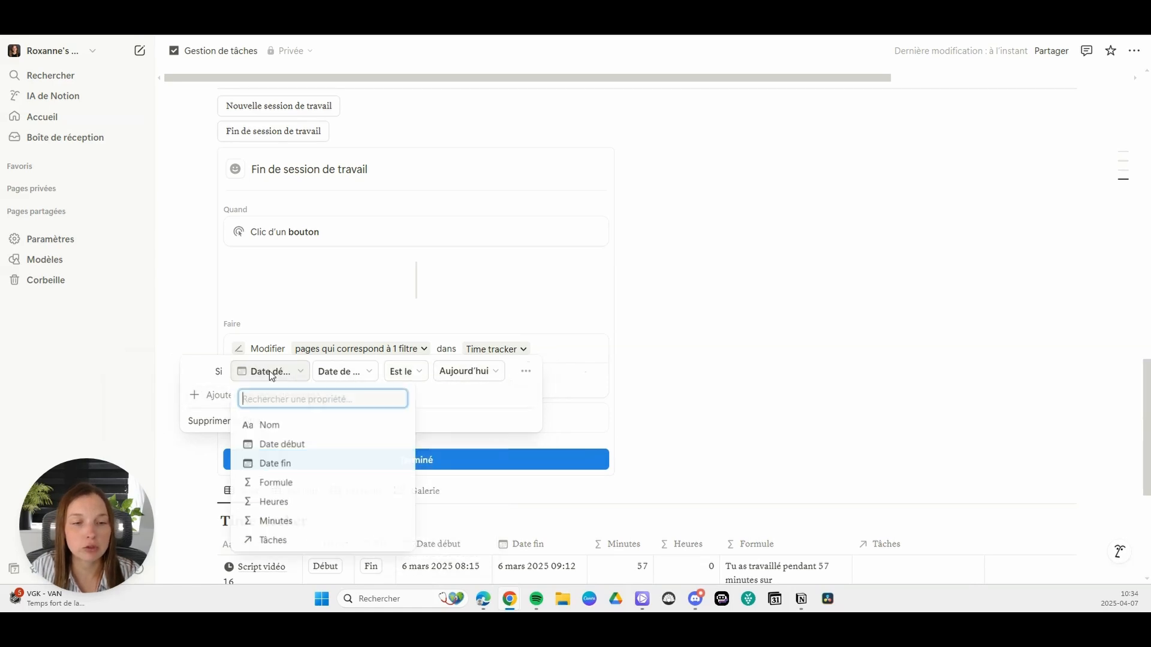
{"action": "left_click", "coordinate": [500, 372]}
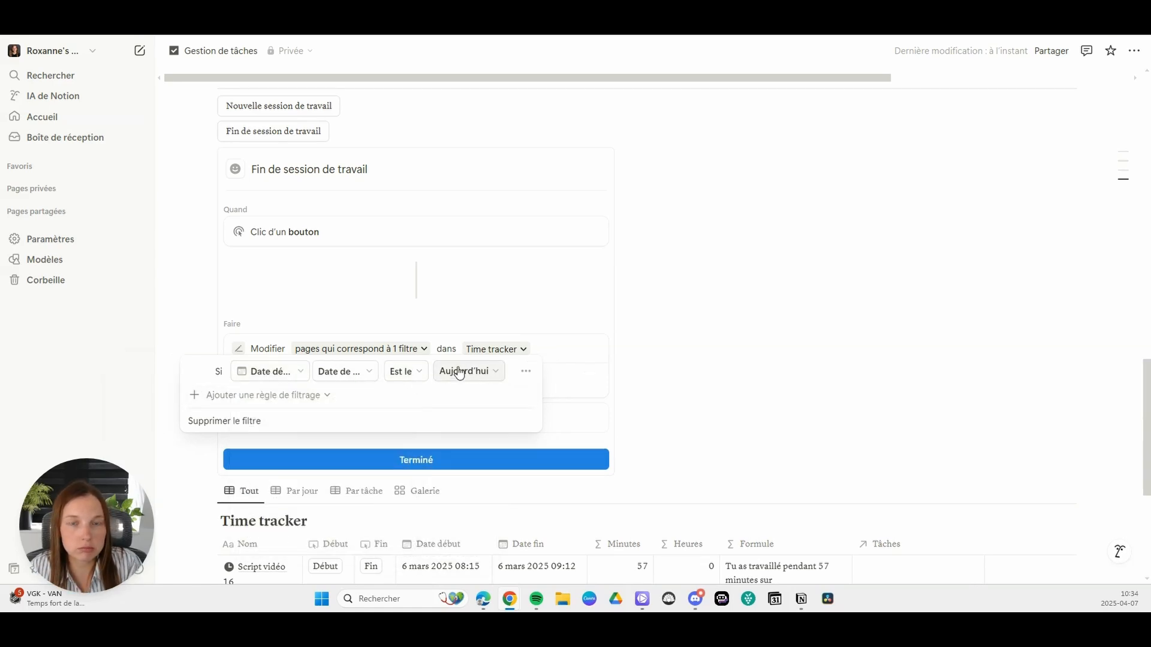
Step: Add a second filter rule, combined with Et, requiring that Date fin Est vide
{"action": "left_click", "coordinate": [242, 398]}
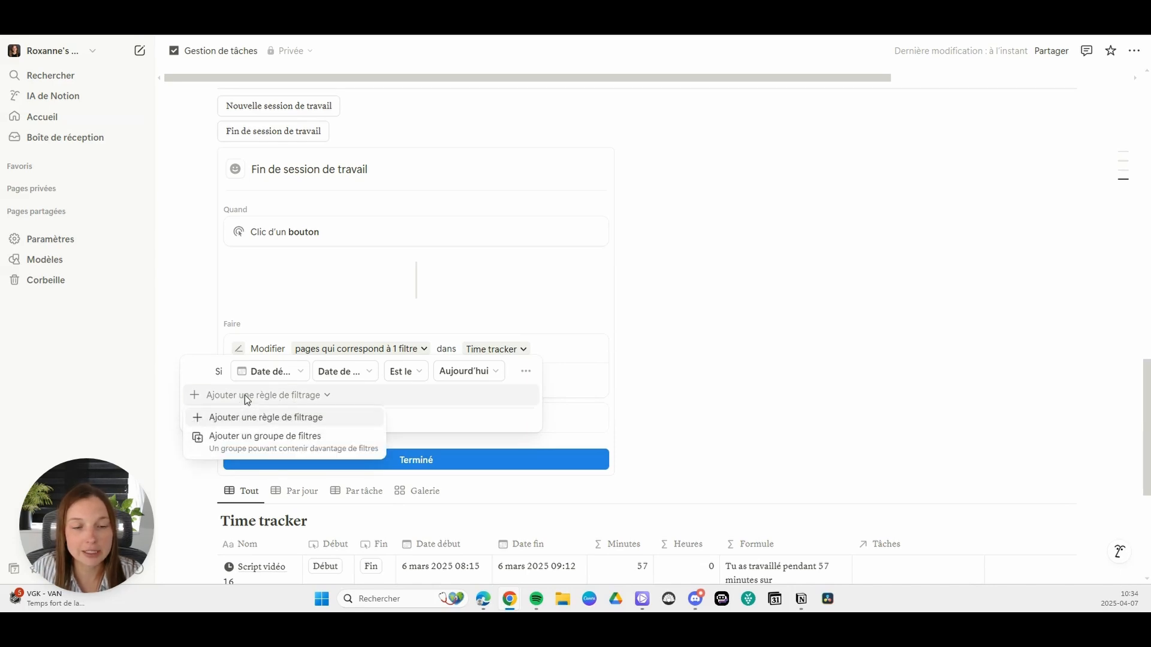
{"action": "left_click", "coordinate": [264, 419]}
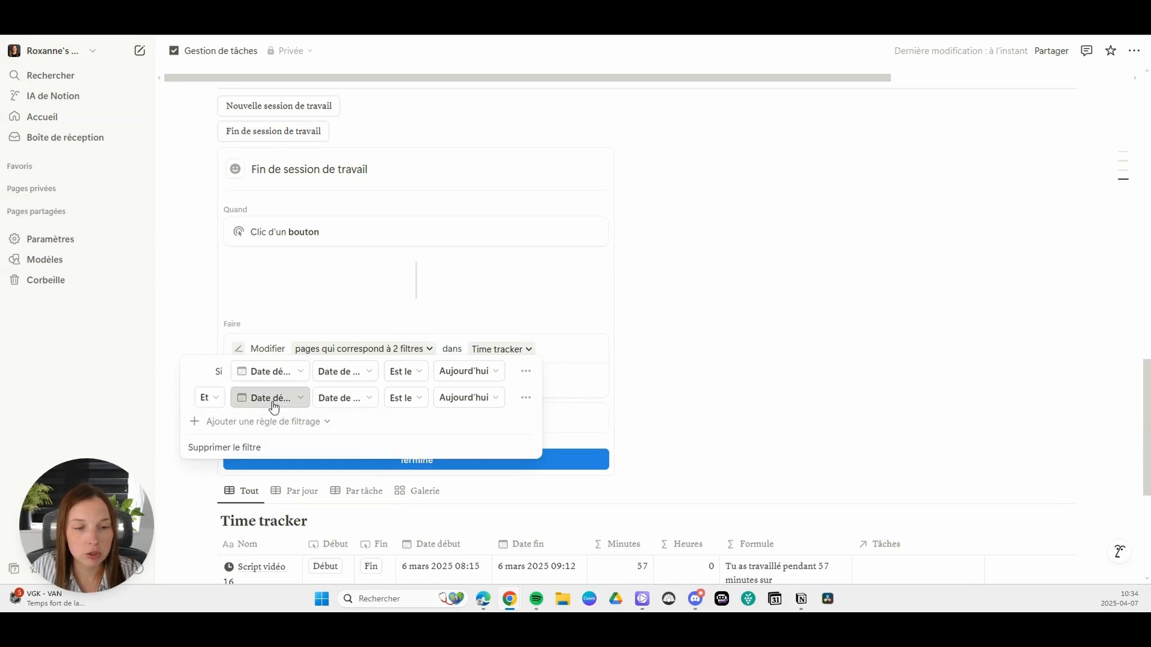
{"action": "left_click", "coordinate": [273, 398]}
{"action": "left_click", "coordinate": [314, 303]}
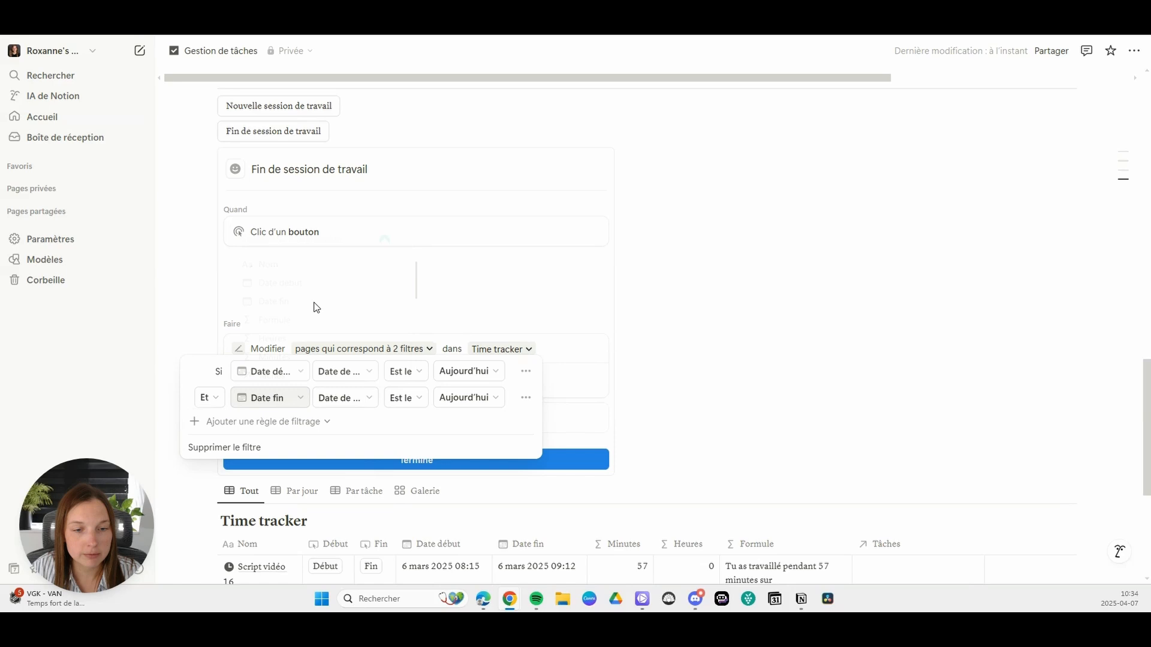
{"action": "left_click", "coordinate": [360, 398]}
{"action": "left_click", "coordinate": [406, 398]}
{"action": "left_click", "coordinate": [405, 398]}
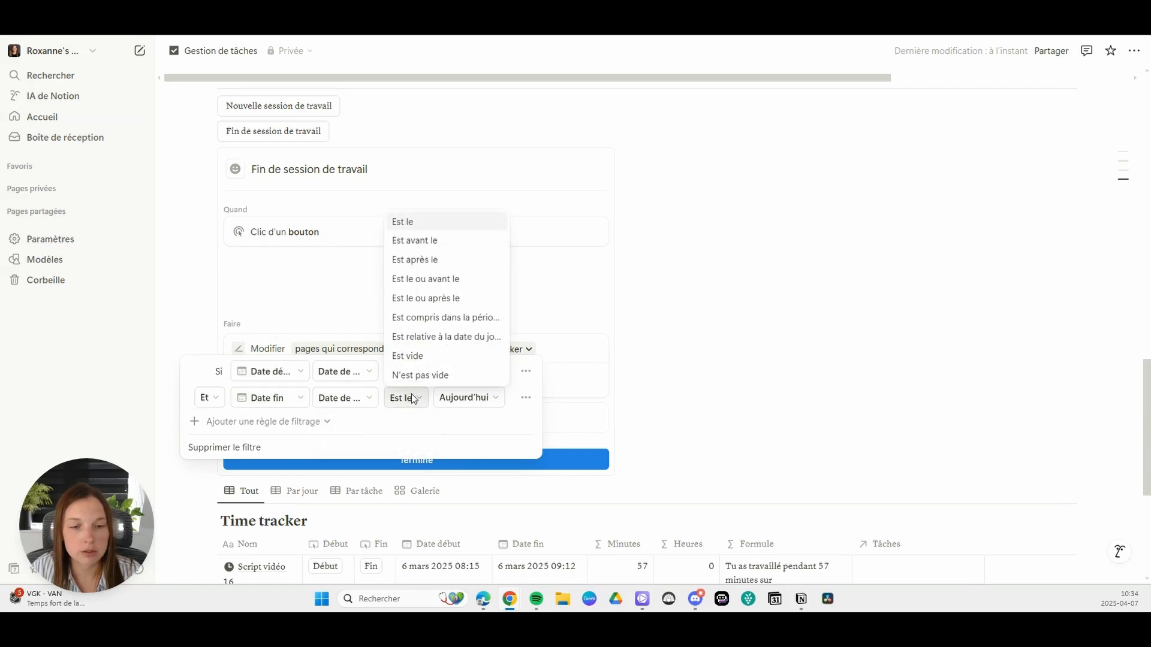
{"action": "left_click", "coordinate": [427, 359]}
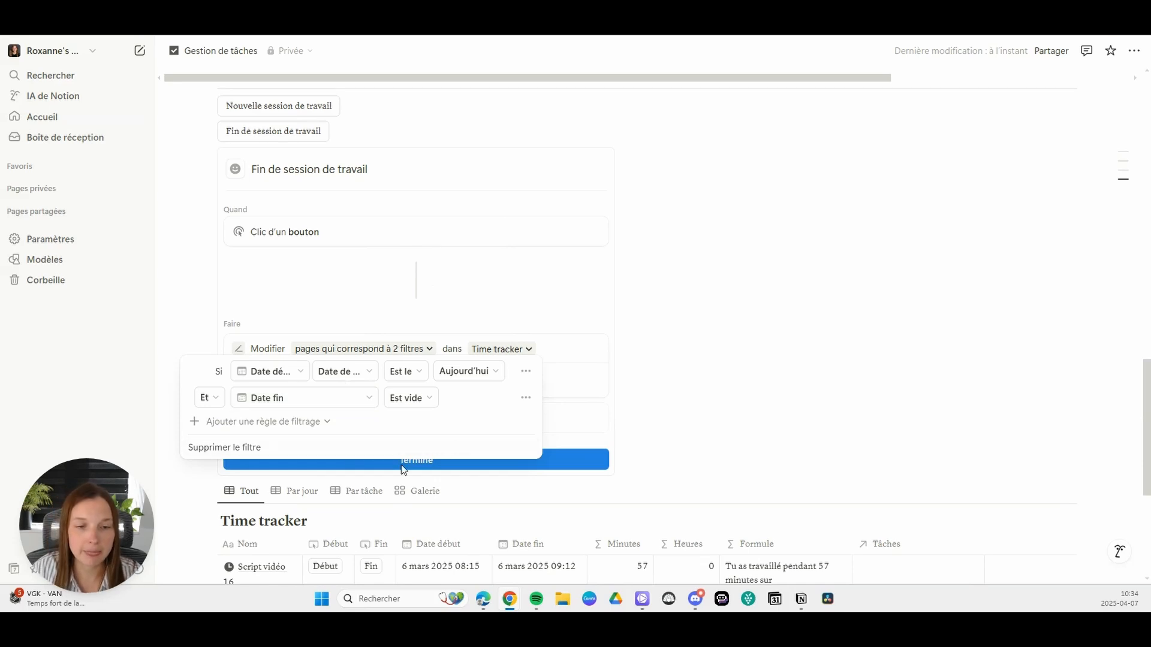
{"action": "left_click", "coordinate": [352, 324]}
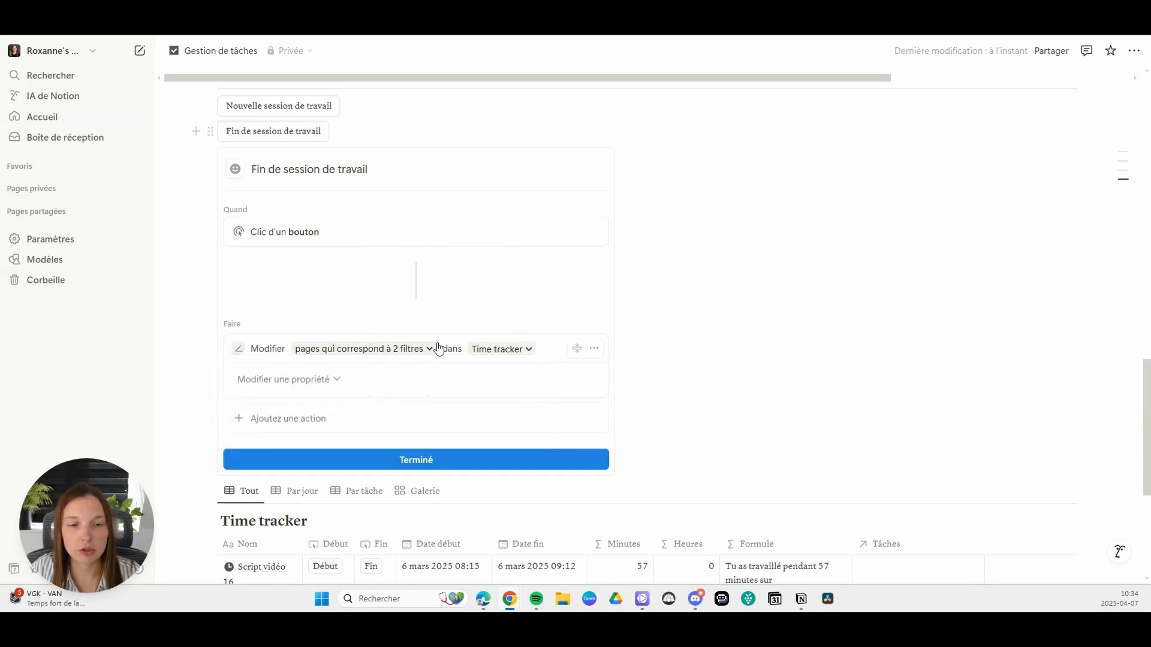
Step: Have the action set Date fin to Heure de déclenchement on the filtered pages, and finish the button setup
{"action": "left_click", "coordinate": [303, 379]}
{"action": "left_click", "coordinate": [260, 473]}
{"action": "left_click", "coordinate": [430, 383]}
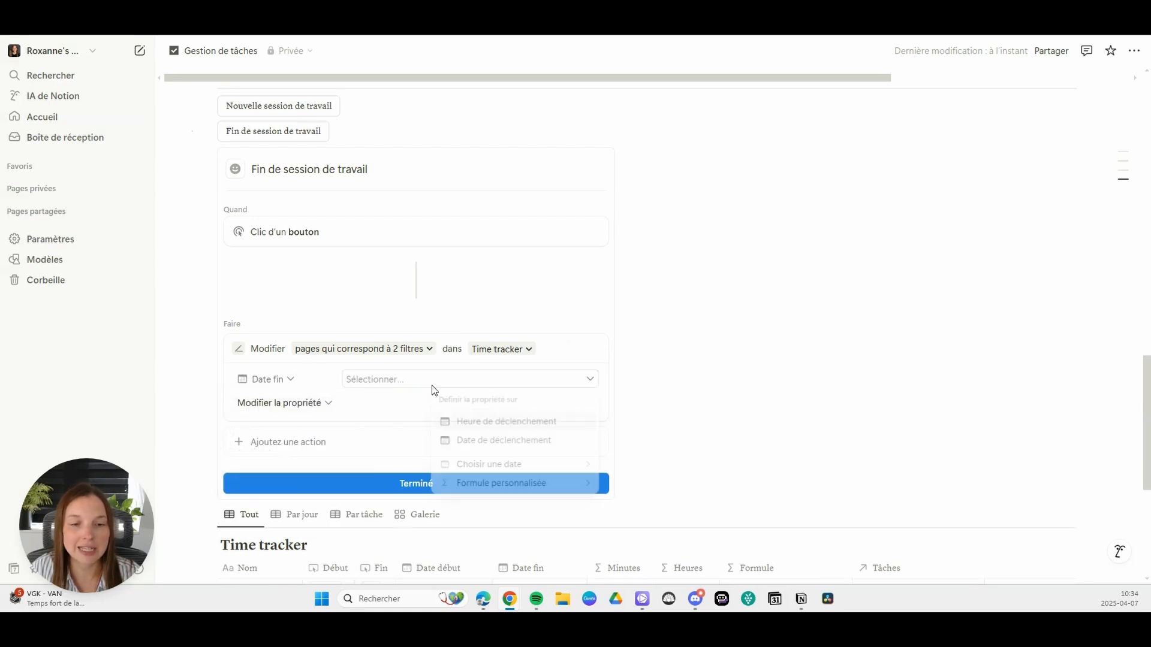
{"action": "left_click", "coordinate": [500, 419]}
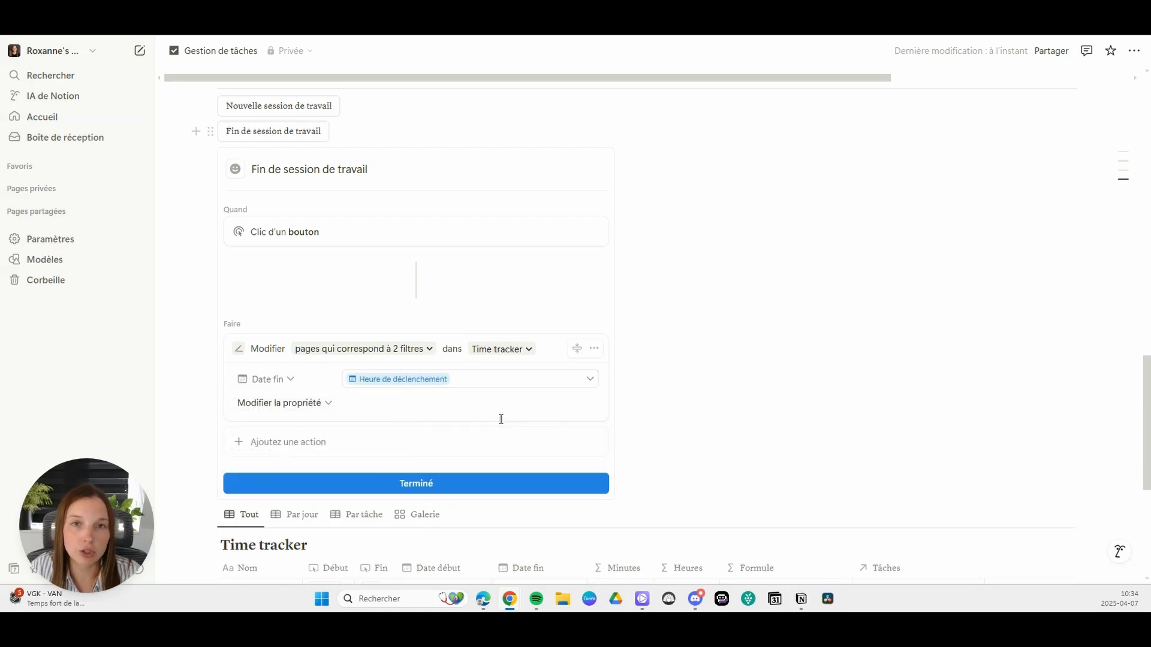
{"action": "left_click", "coordinate": [420, 480]}
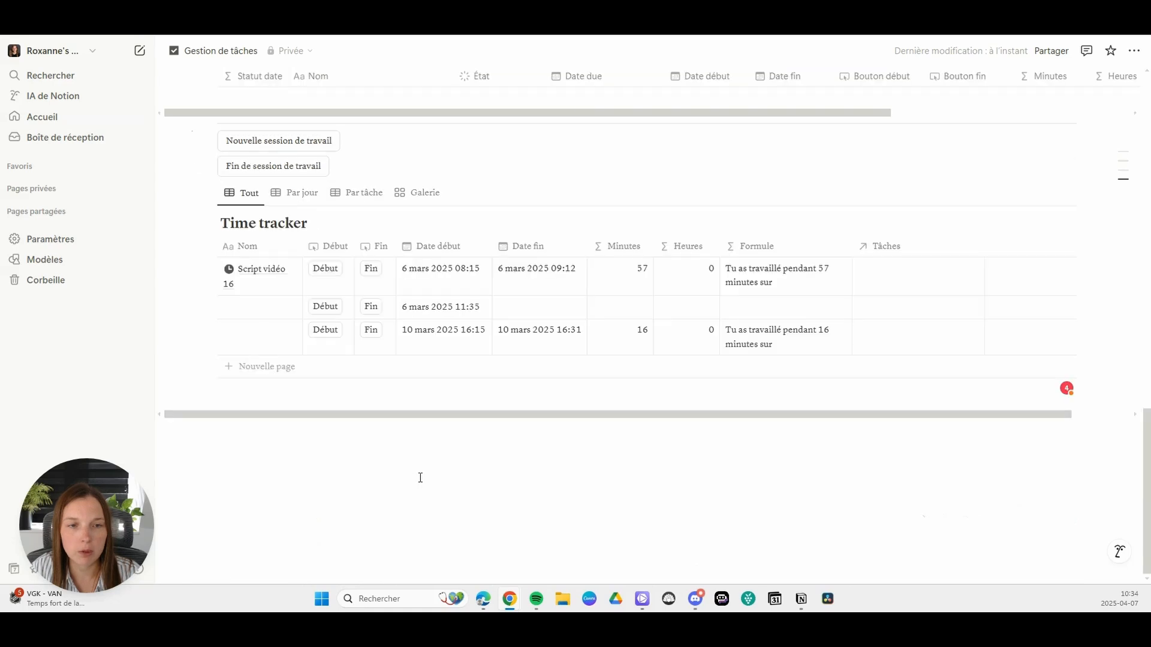
Step: Start and end a test session with the two work session buttons, and link its entry to Tâche 1 and Tâche 2
{"action": "left_click", "coordinate": [294, 144]}
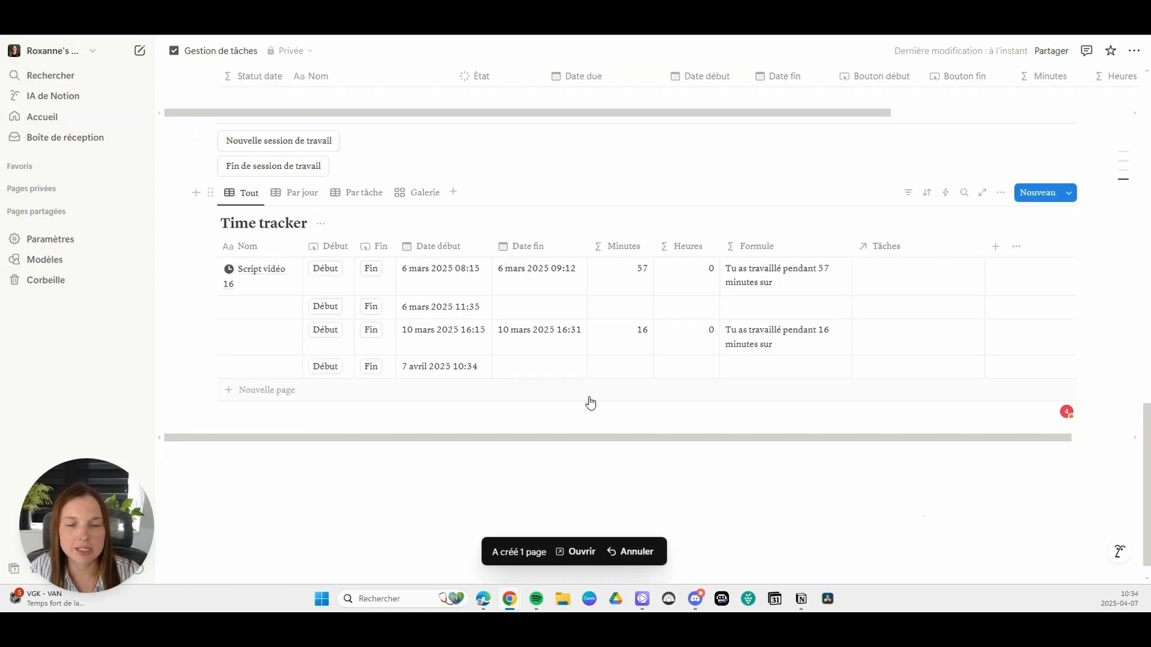
{"action": "left_click", "coordinate": [258, 172]}
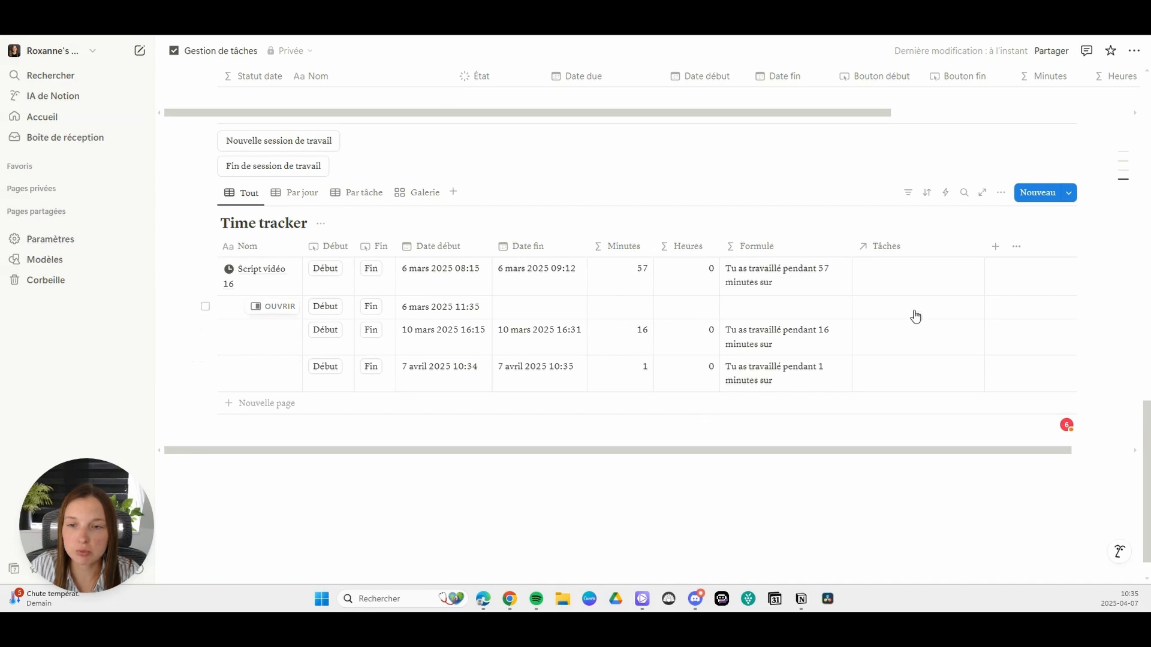
{"action": "left_click", "coordinate": [899, 389]}
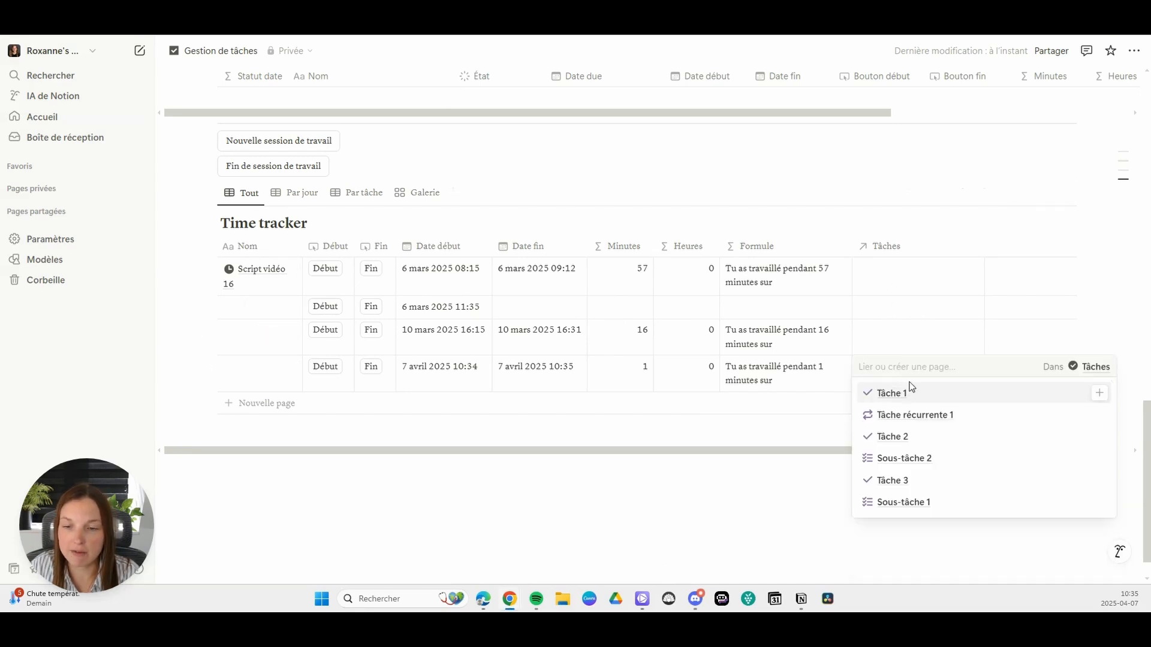
{"action": "left_click", "coordinate": [901, 396]}
{"action": "left_click", "coordinate": [893, 478]}
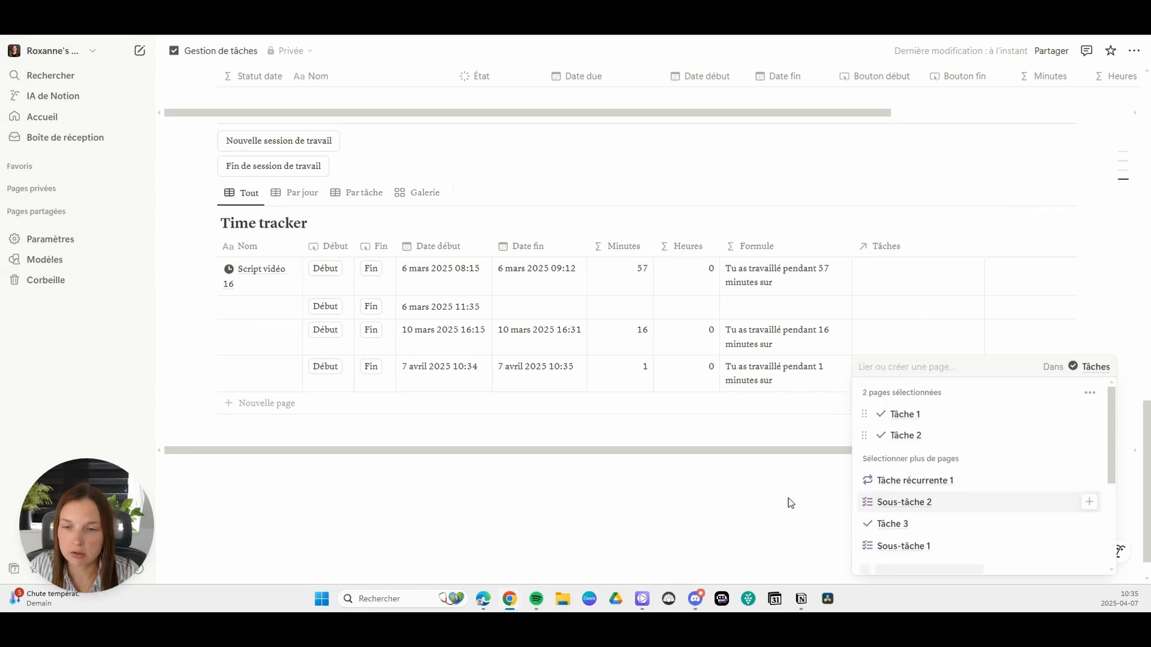
{"action": "key", "text": "Escape"}
{"action": "left_click", "coordinate": [764, 377]}
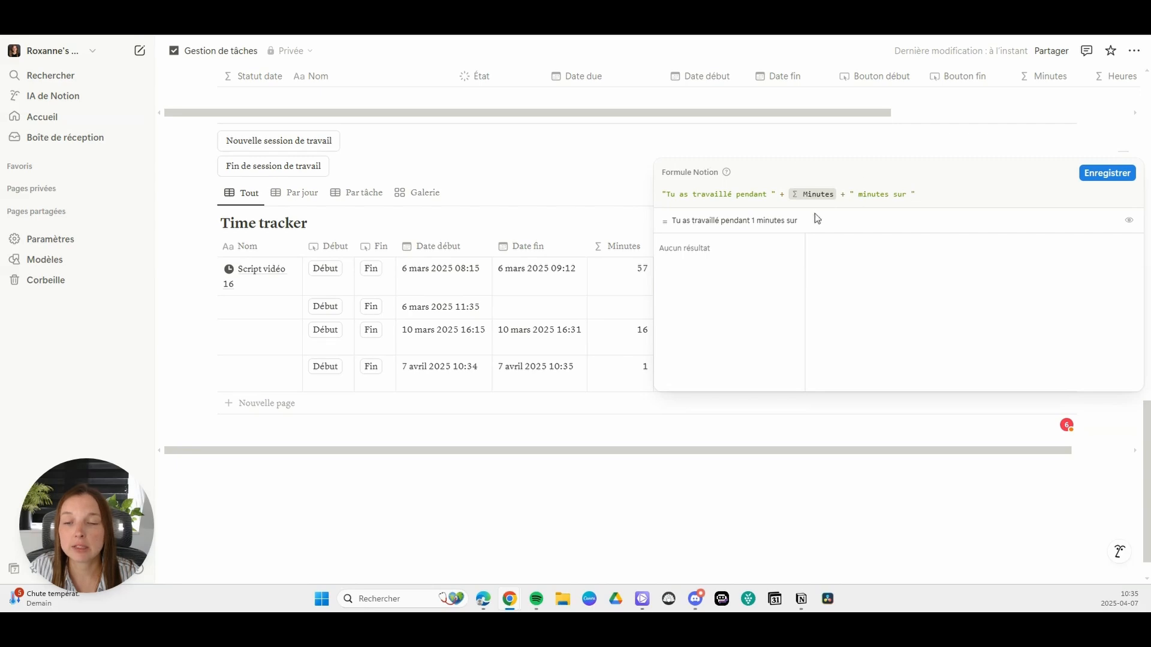
{"action": "left_click", "coordinate": [921, 510]}
{"action": "scroll", "coordinate": [823, 394], "scroll_direction": "up", "scroll_amount": 6}
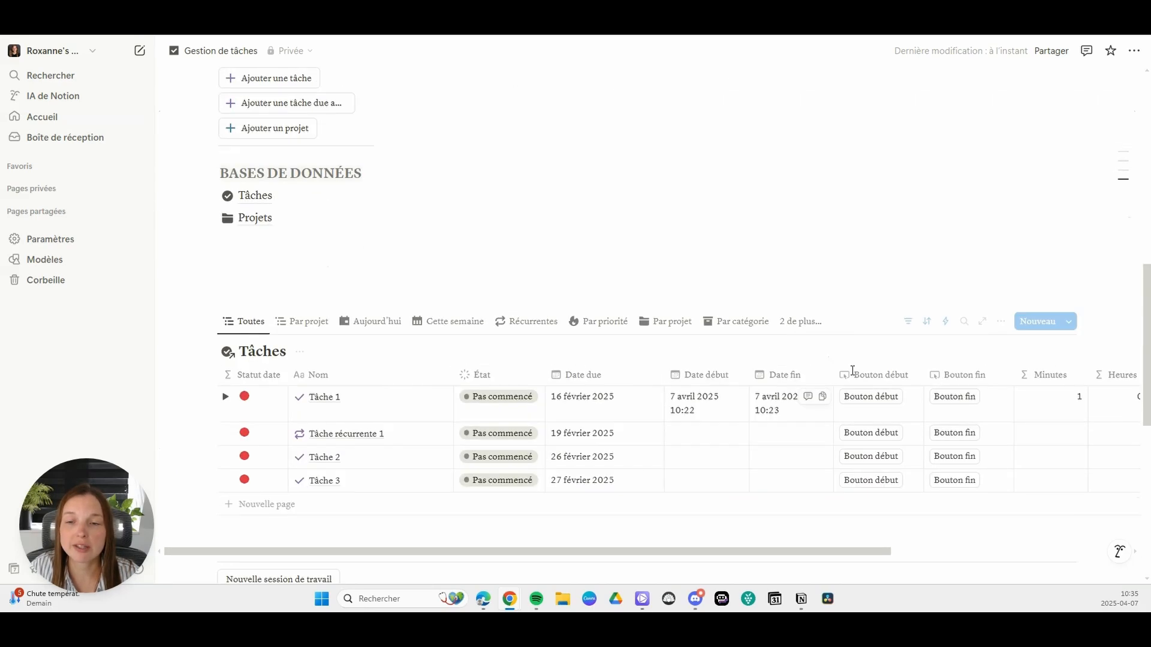
{"action": "scroll", "coordinate": [848, 374], "scroll_direction": "down", "scroll_amount": 1}
{"action": "scroll", "coordinate": [611, 327], "scroll_direction": "down", "scroll_amount": 7}
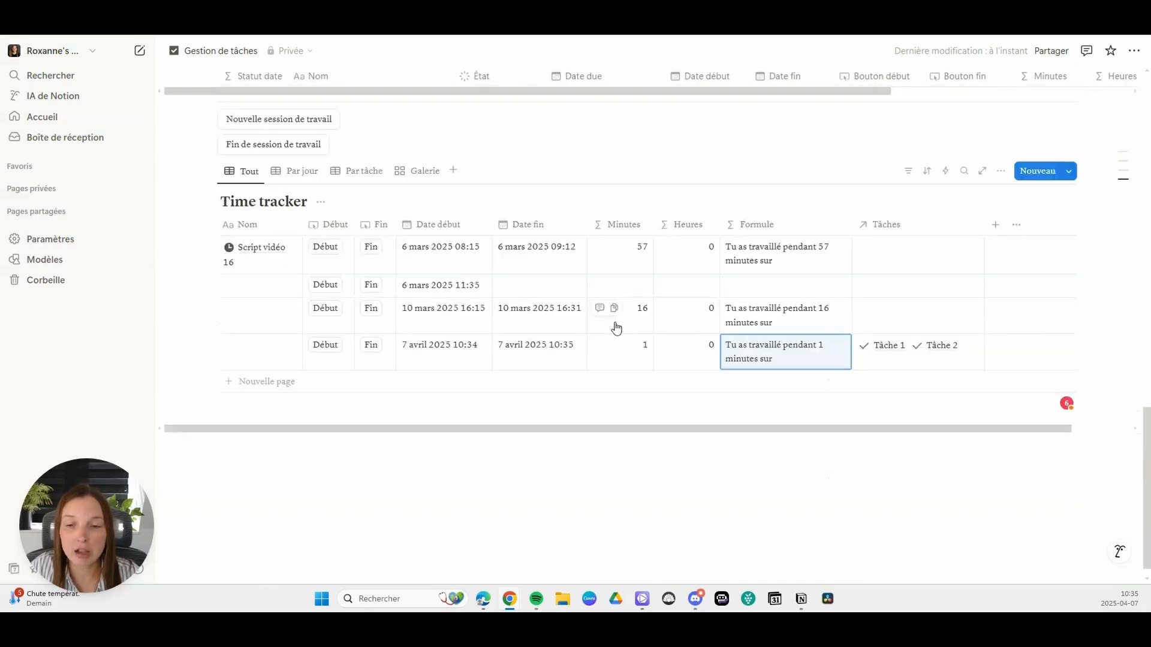
{"action": "scroll", "coordinate": [611, 326], "scroll_direction": "up", "scroll_amount": 4}
{"action": "scroll", "coordinate": [948, 352], "scroll_direction": "down", "scroll_amount": 2}
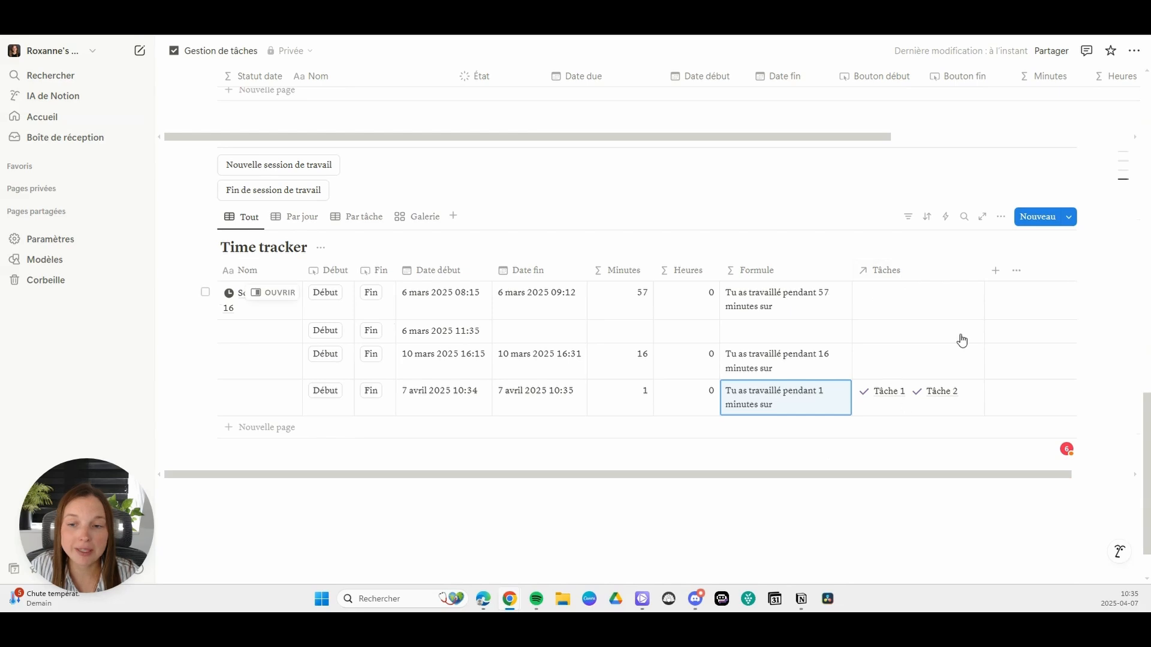
Step: Append the Tâches property to the end of the Time tracker's Formule expression with a plus sign and save the formula
{"action": "left_click", "coordinate": [795, 412]}
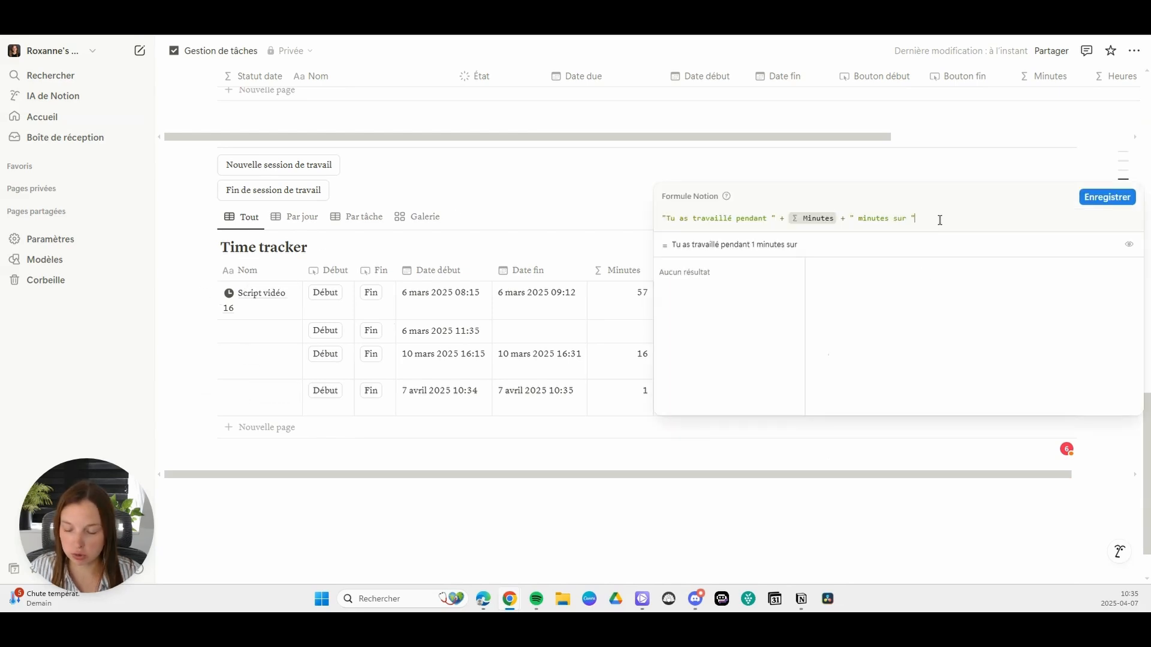
{"action": "type", "text": "+"}
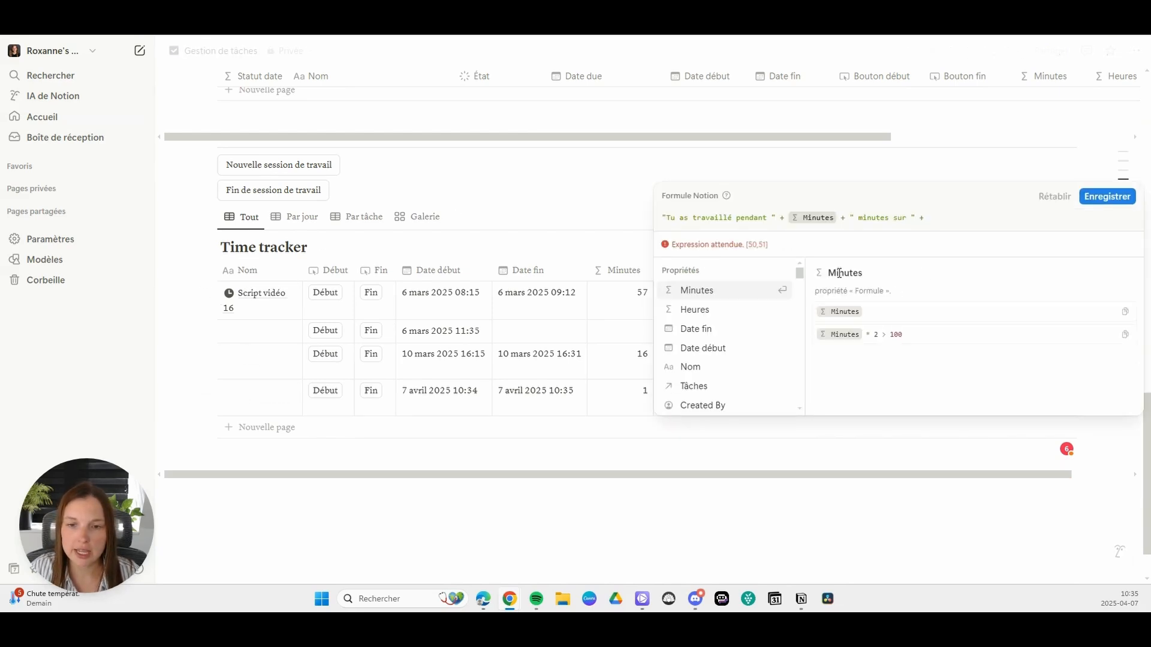
{"action": "left_click", "coordinate": [713, 388]}
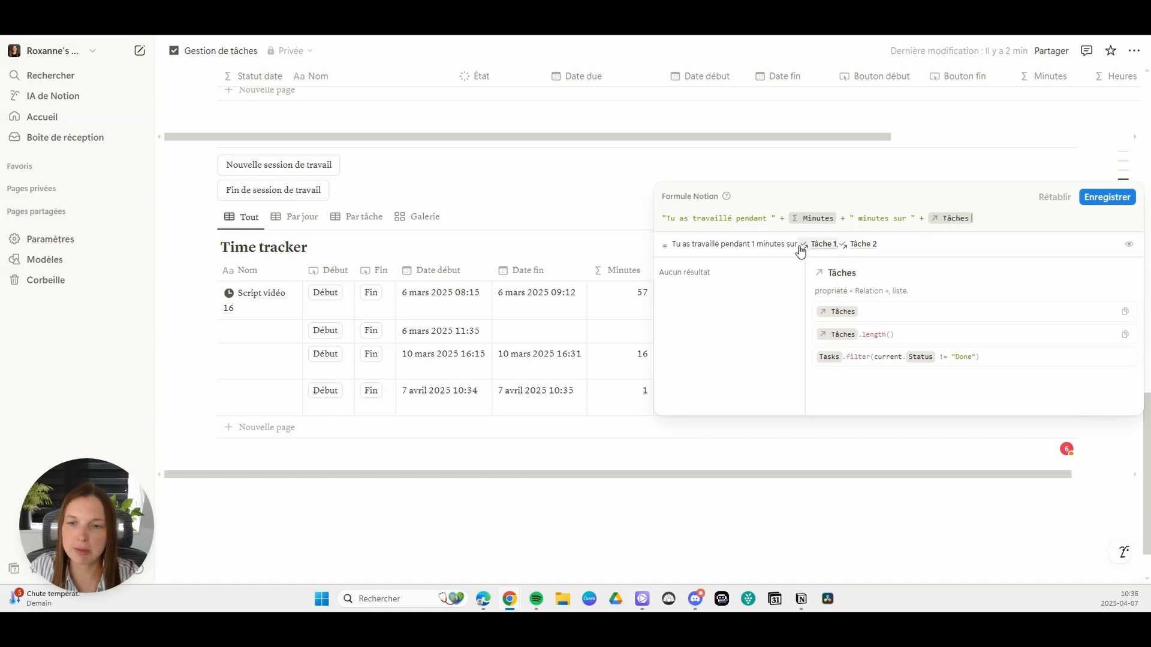
{"action": "left_click", "coordinate": [1116, 197]}
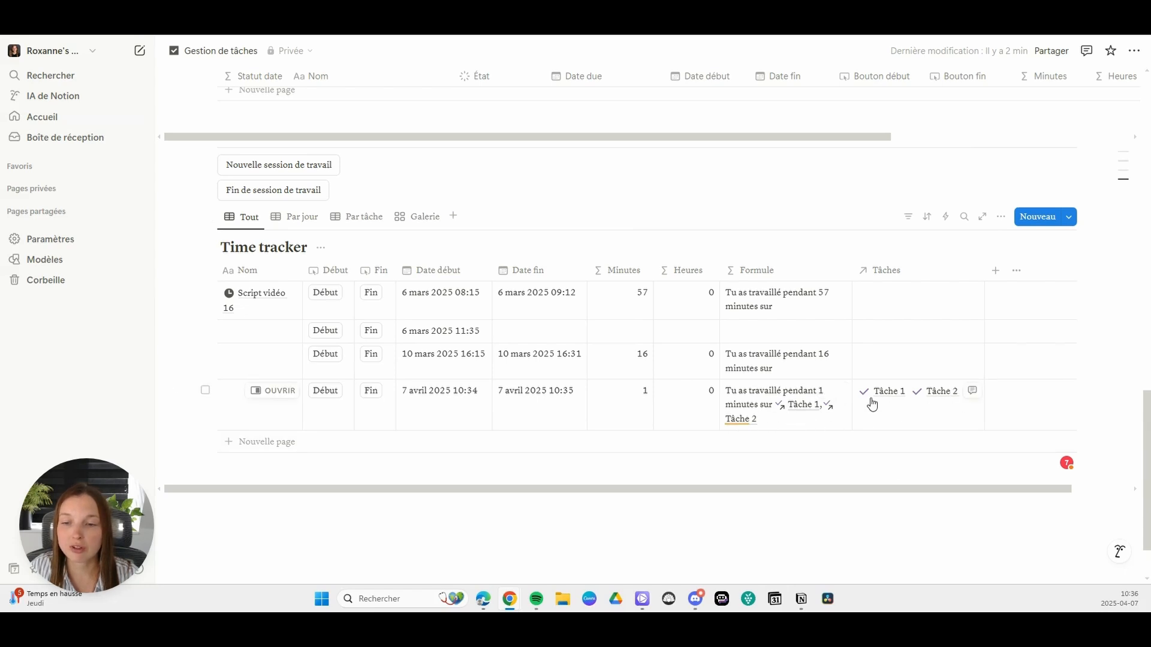
Step: Try hiding the Tâches column in the Tout view of the Time tracker, and undo the hiding
{"action": "left_click", "coordinate": [915, 271]}
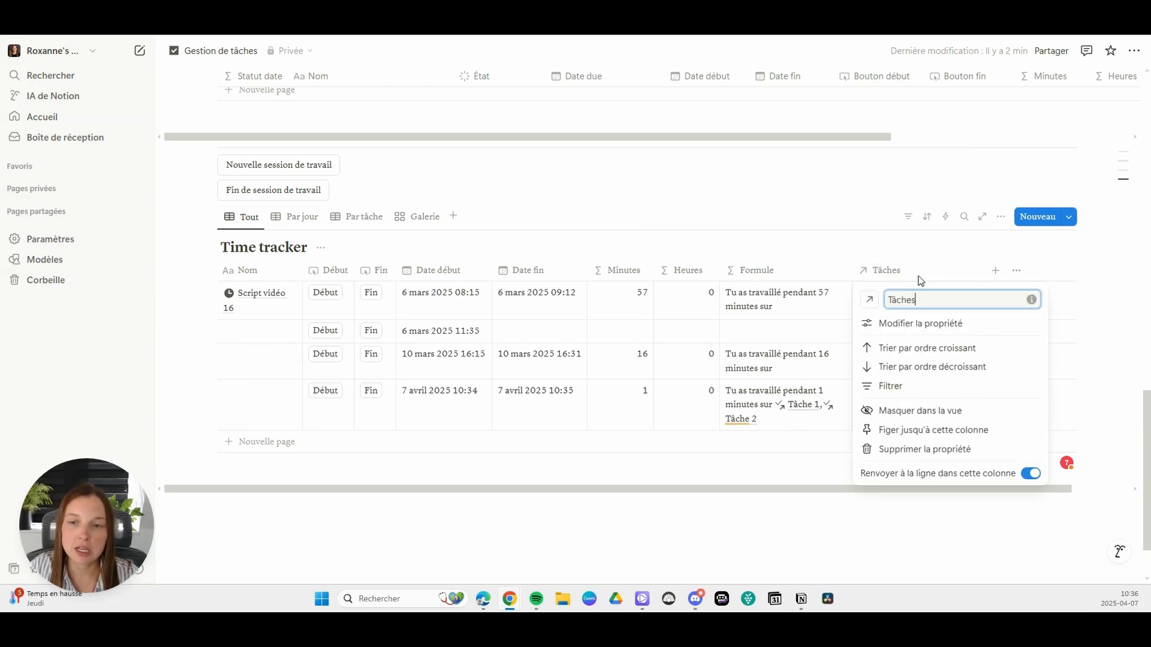
{"action": "left_click", "coordinate": [911, 410]}
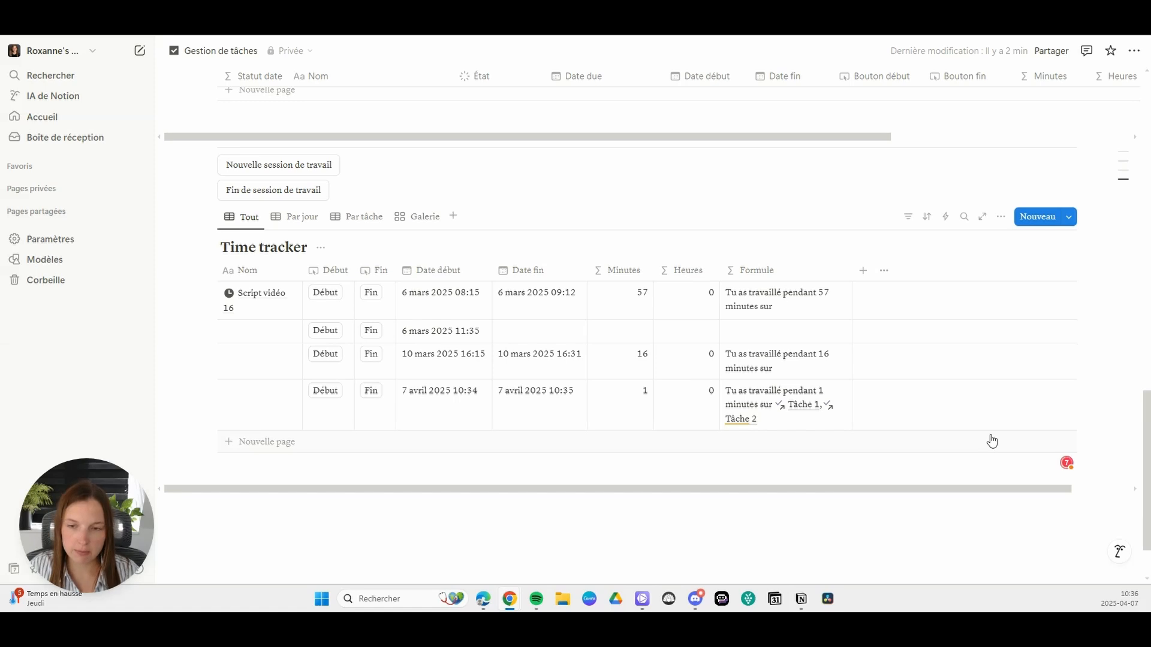
{"action": "key", "text": "ctrl+z"}
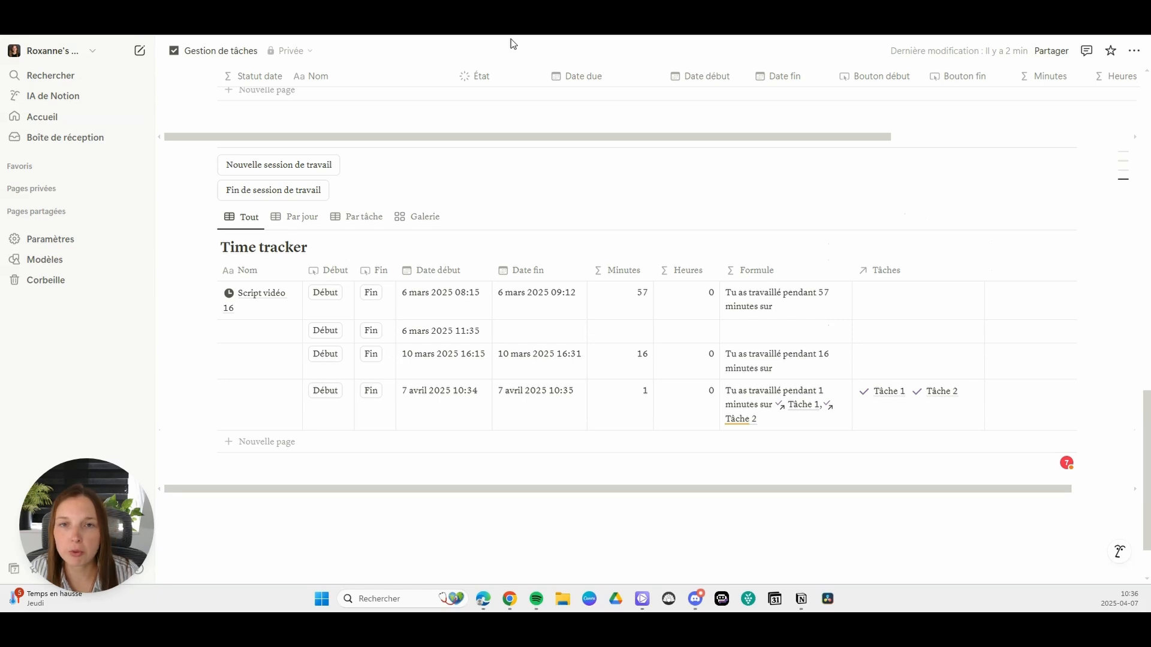
Step: Open the Time tracker's Par jour view and examine its sessions grouped by day
{"action": "left_click", "coordinate": [300, 219]}
{"action": "scroll", "coordinate": [547, 274], "scroll_direction": "down", "scroll_amount": 2}
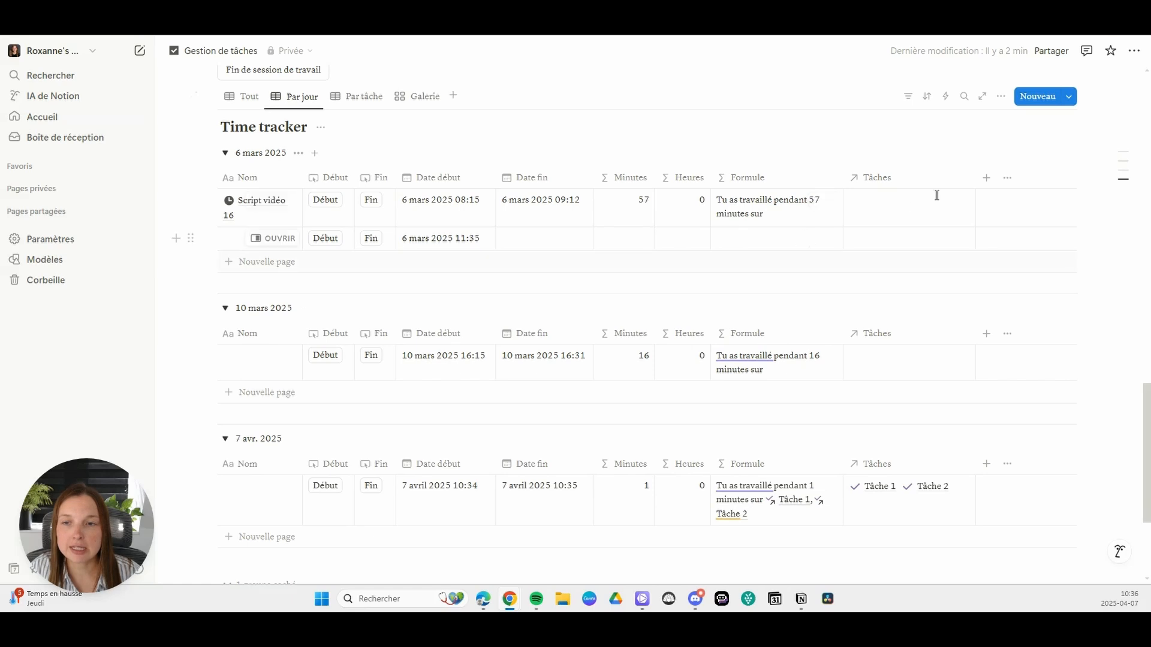
{"action": "scroll", "coordinate": [956, 173], "scroll_direction": "up", "scroll_amount": 1}
Step: Try the Relative and Semaine date groupings on Date début in the Par jour view, and set the grouping back to Jour
{"action": "left_click", "coordinate": [1001, 157]}
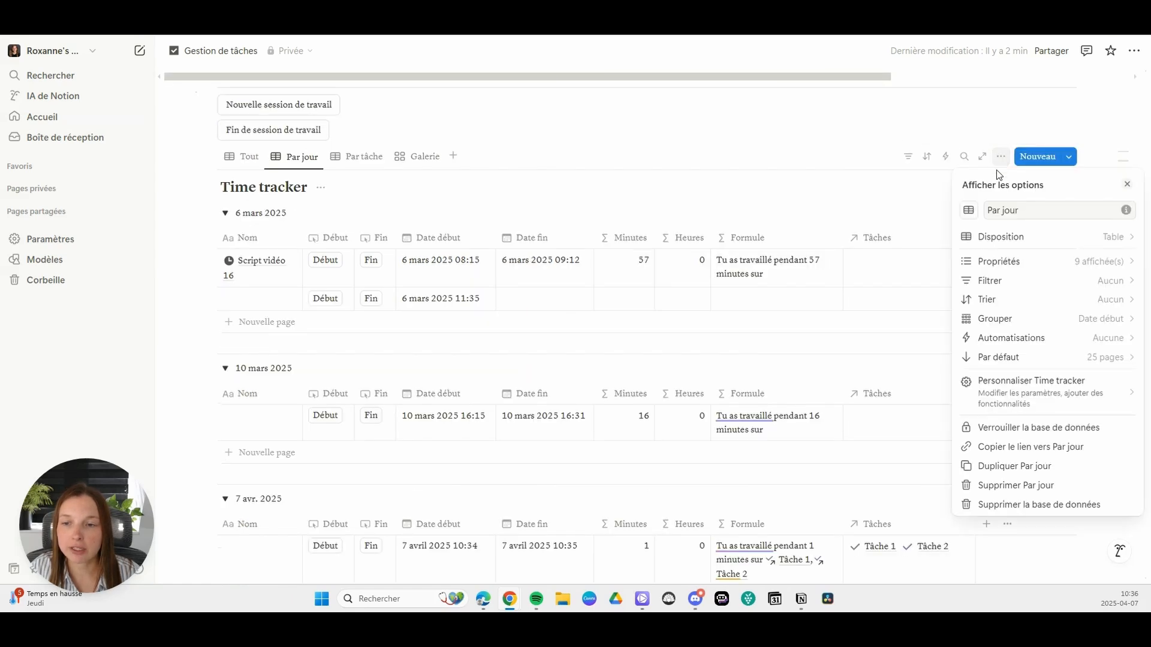
{"action": "left_click", "coordinate": [1021, 323]}
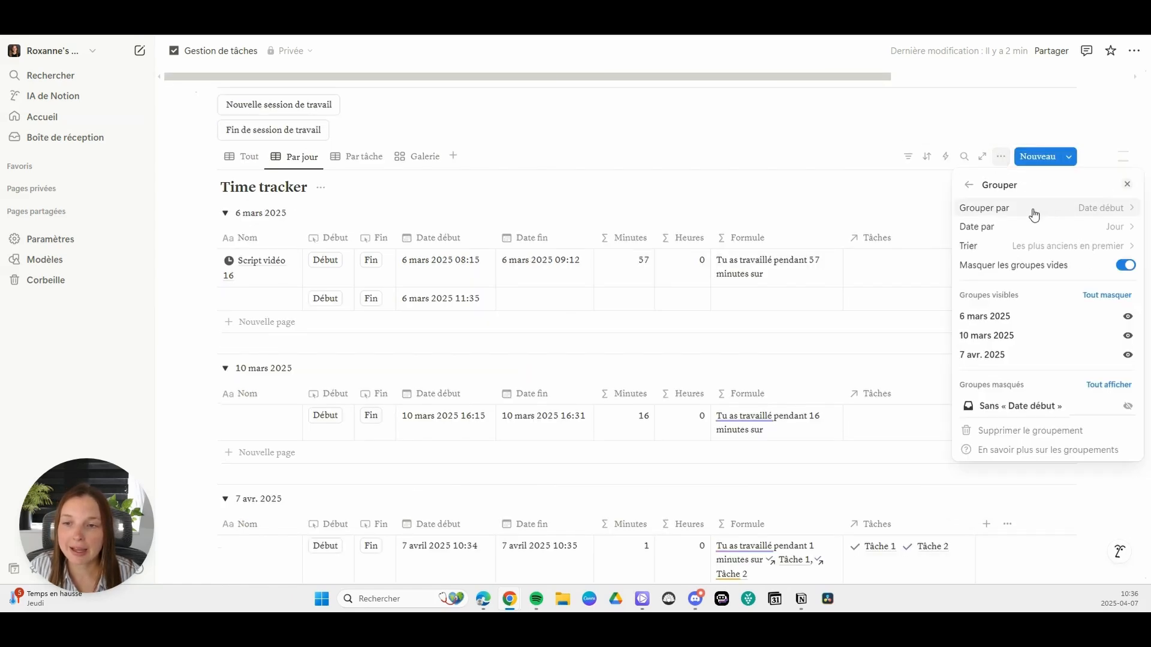
{"action": "left_click", "coordinate": [1053, 228]}
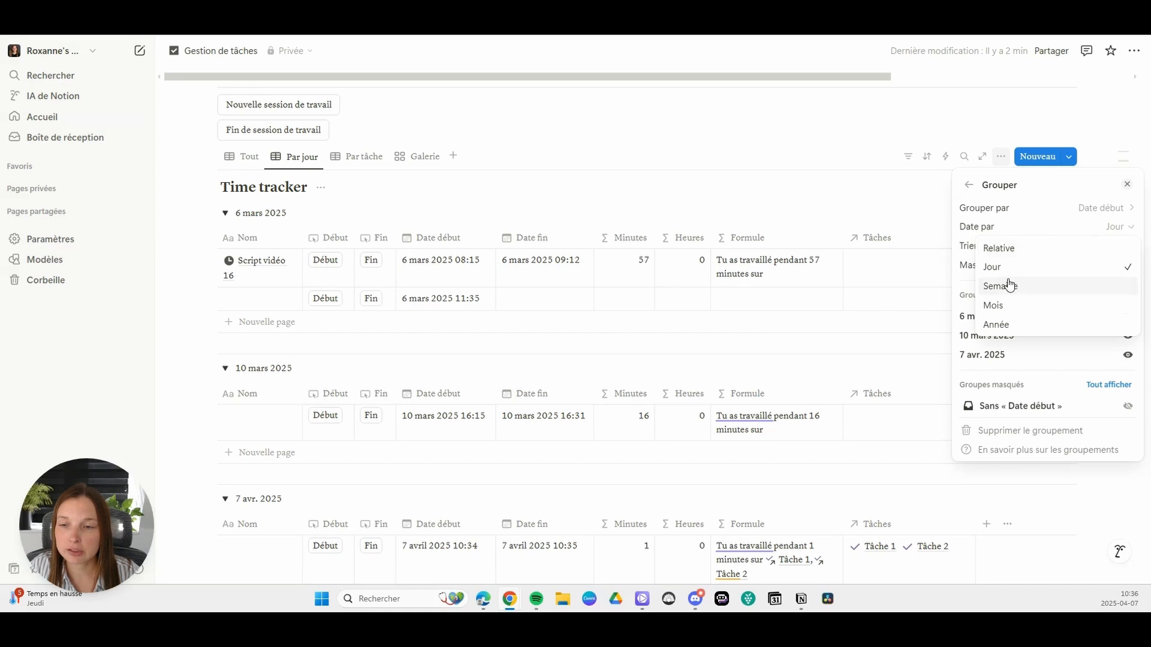
{"action": "left_click", "coordinate": [1015, 252]}
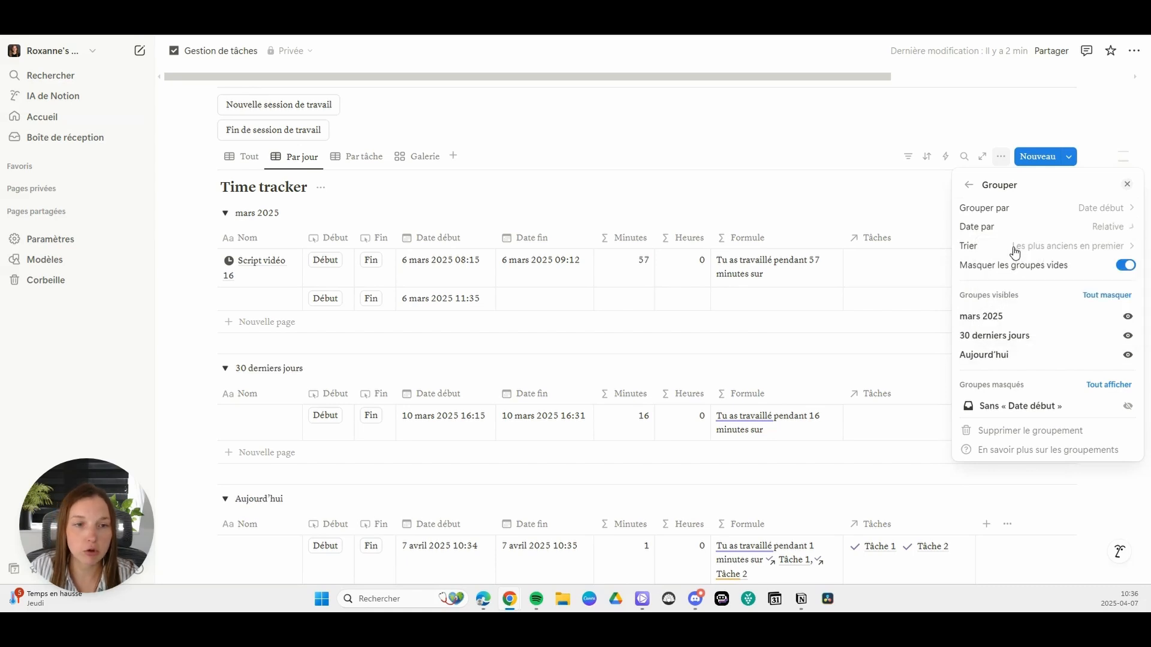
{"action": "left_click", "coordinate": [1103, 227]}
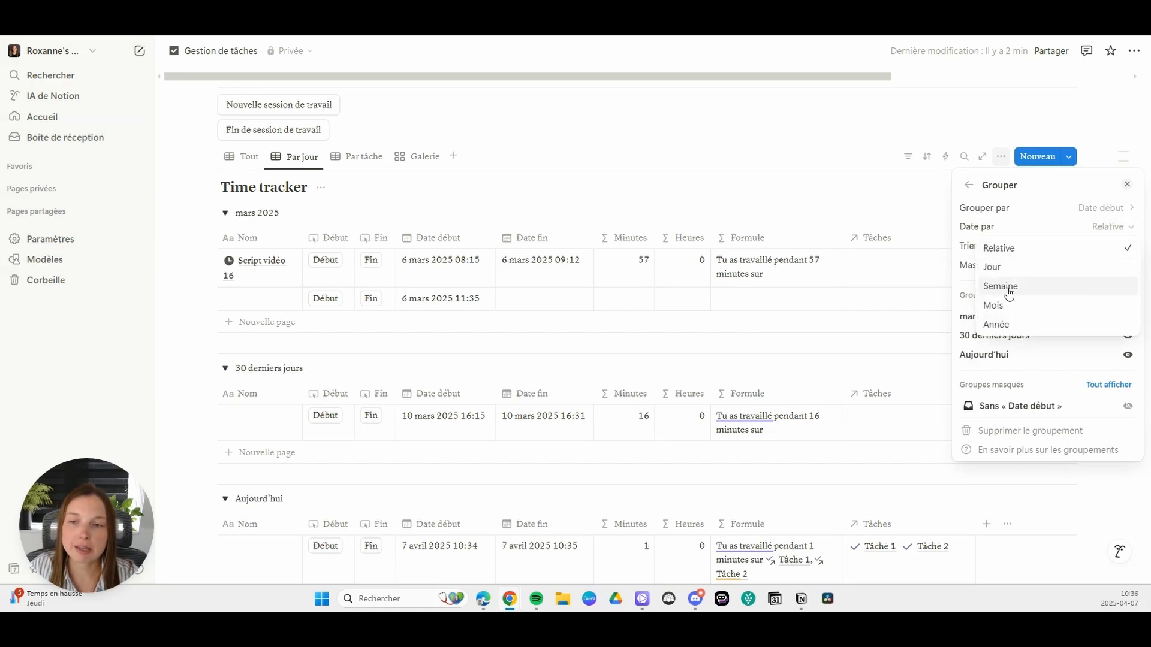
{"action": "left_click", "coordinate": [1009, 291]}
{"action": "left_click", "coordinate": [1106, 227]}
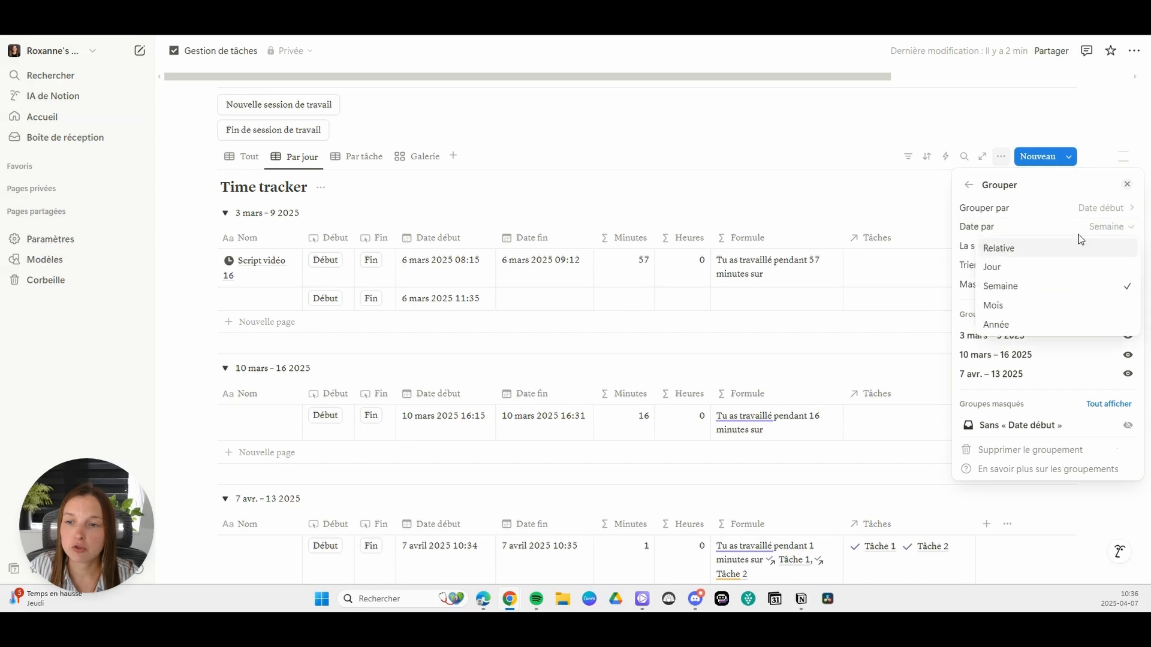
{"action": "left_click", "coordinate": [1006, 267]}
{"action": "left_click", "coordinate": [650, 149]}
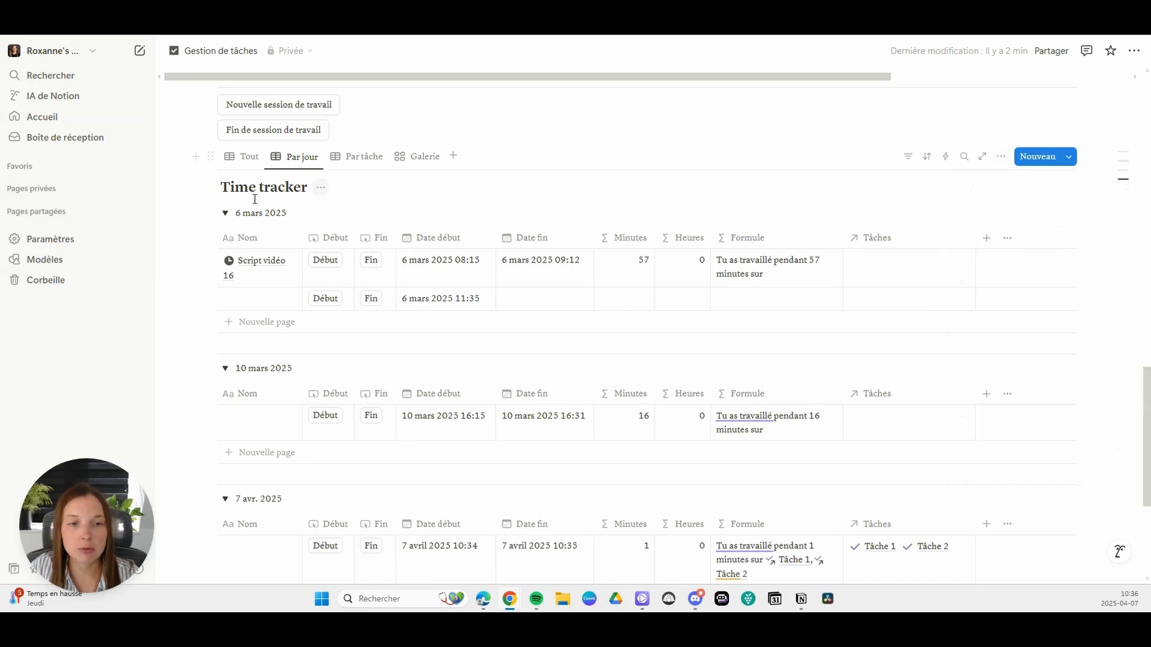
Step: Add sum calculations under the Minutes and Heures columns for the day groups in the Par jour view
{"action": "left_click", "coordinate": [226, 217]}
{"action": "left_click", "coordinate": [227, 218]}
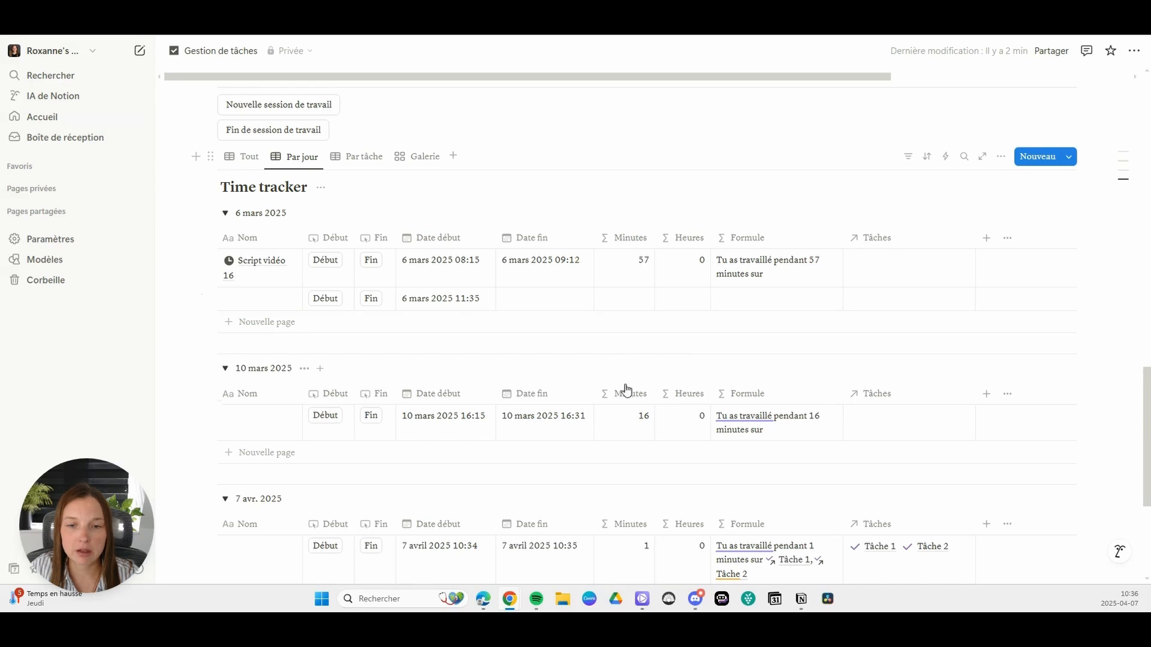
{"action": "left_click", "coordinate": [638, 344]}
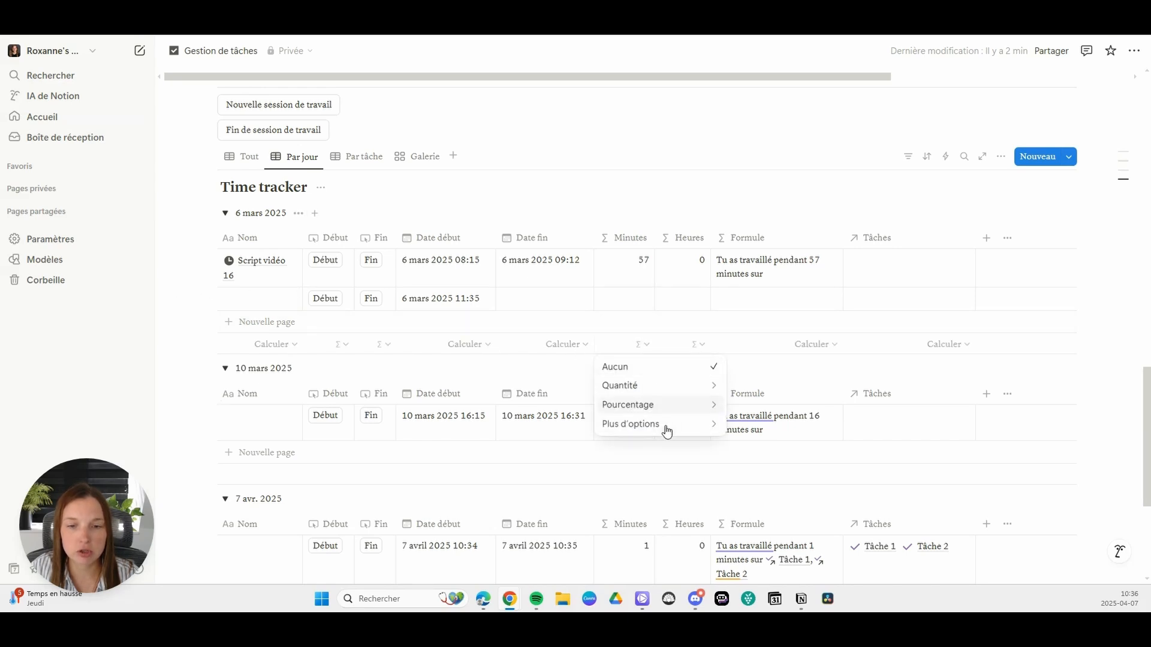
{"action": "mouse_move", "coordinate": [667, 426]}
{"action": "left_click", "coordinate": [768, 377]}
{"action": "left_click", "coordinate": [696, 344]}
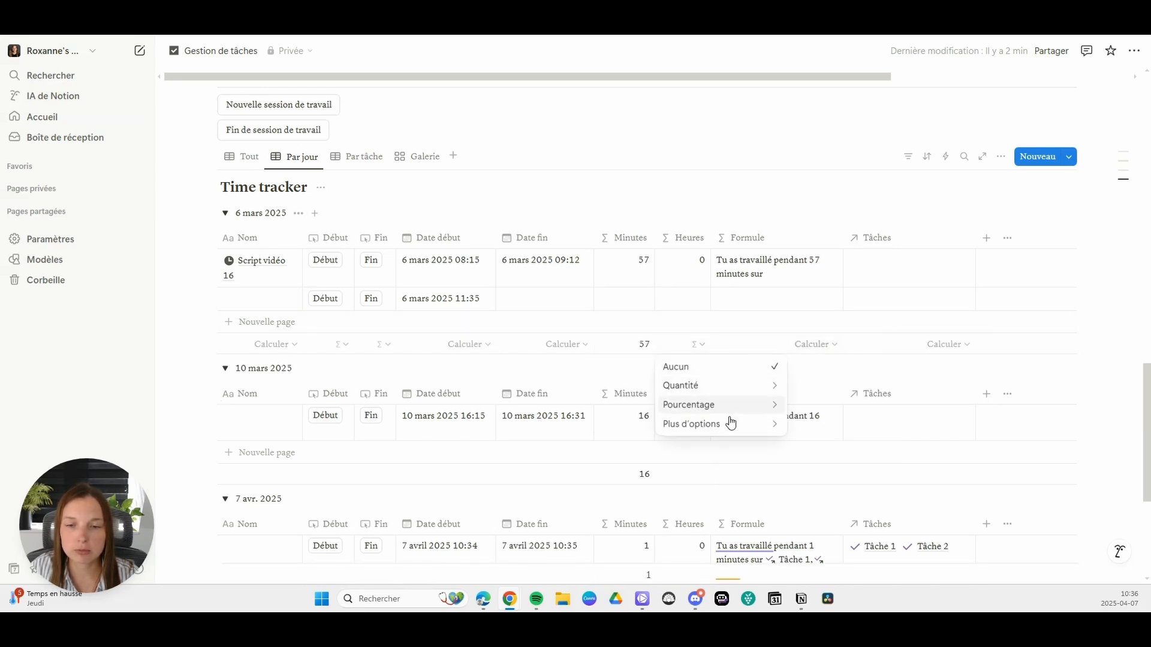
{"action": "mouse_move", "coordinate": [743, 405]}
{"action": "left_click", "coordinate": [863, 378]}
{"action": "left_click", "coordinate": [701, 344]}
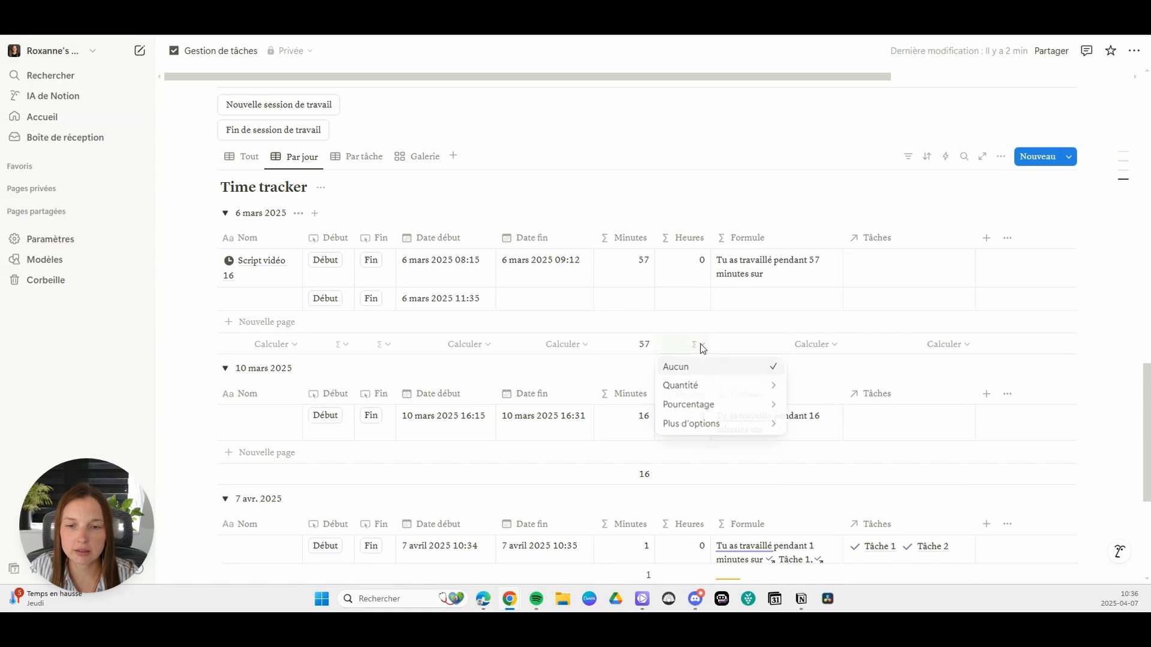
{"action": "mouse_move", "coordinate": [740, 430]}
{"action": "left_click", "coordinate": [827, 376]}
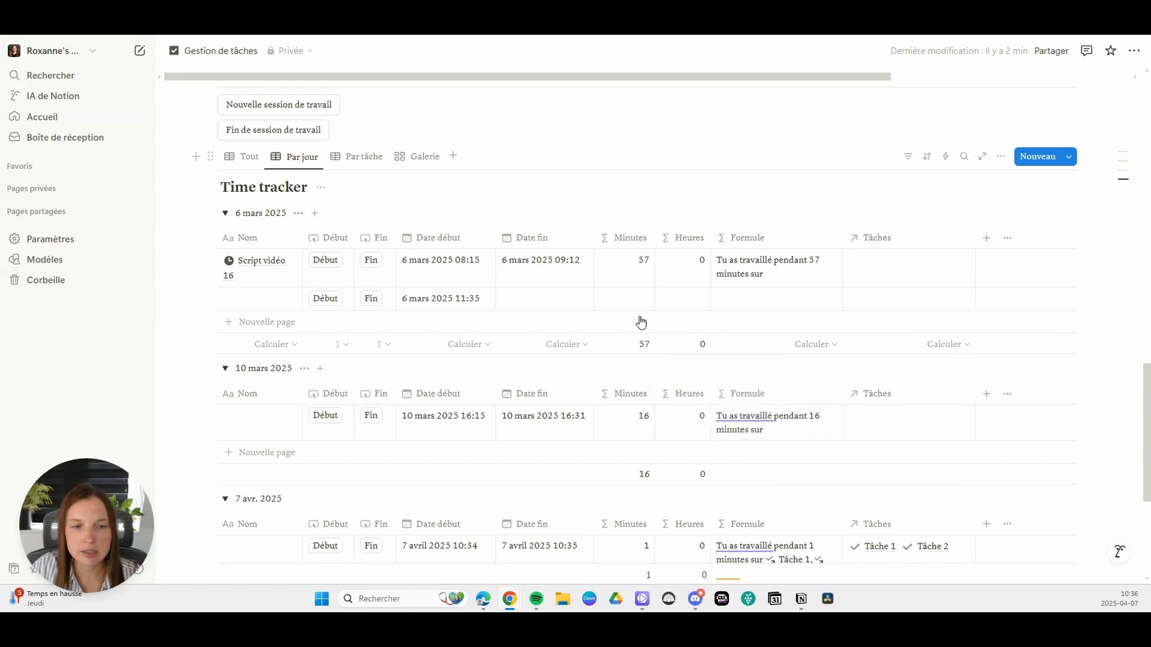
Step: Group the Time tracker's Par tâche view by the Tâches property
{"action": "scroll", "coordinate": [624, 304], "scroll_direction": "down", "scroll_amount": 2}
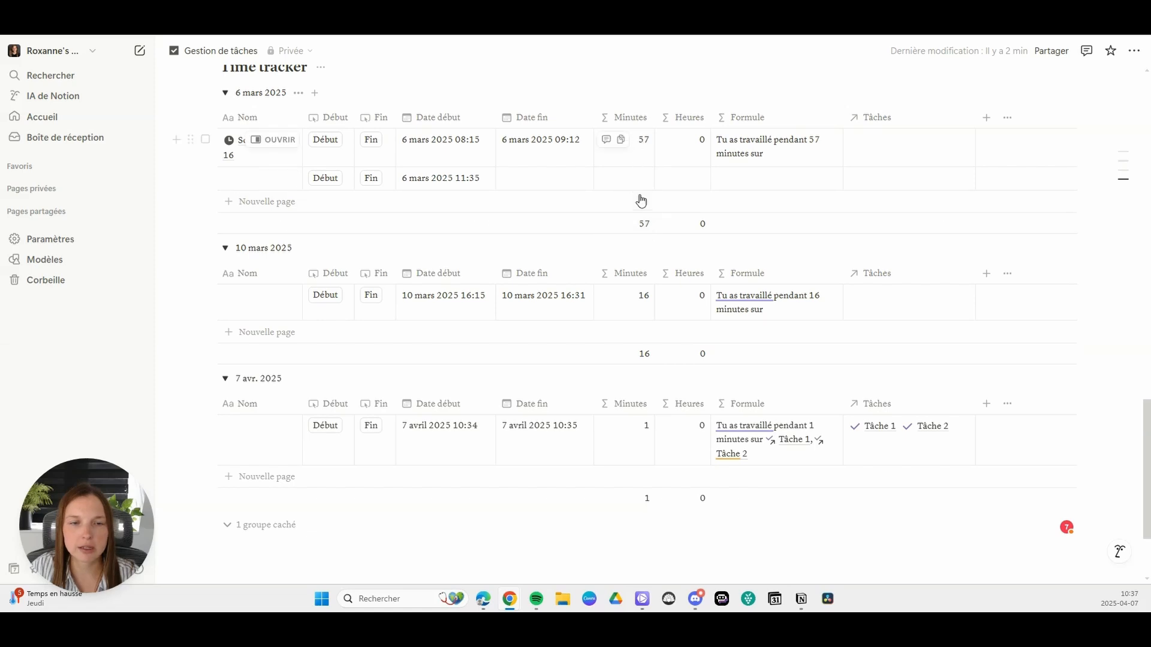
{"action": "scroll", "coordinate": [370, 186], "scroll_direction": "down", "scroll_amount": 1}
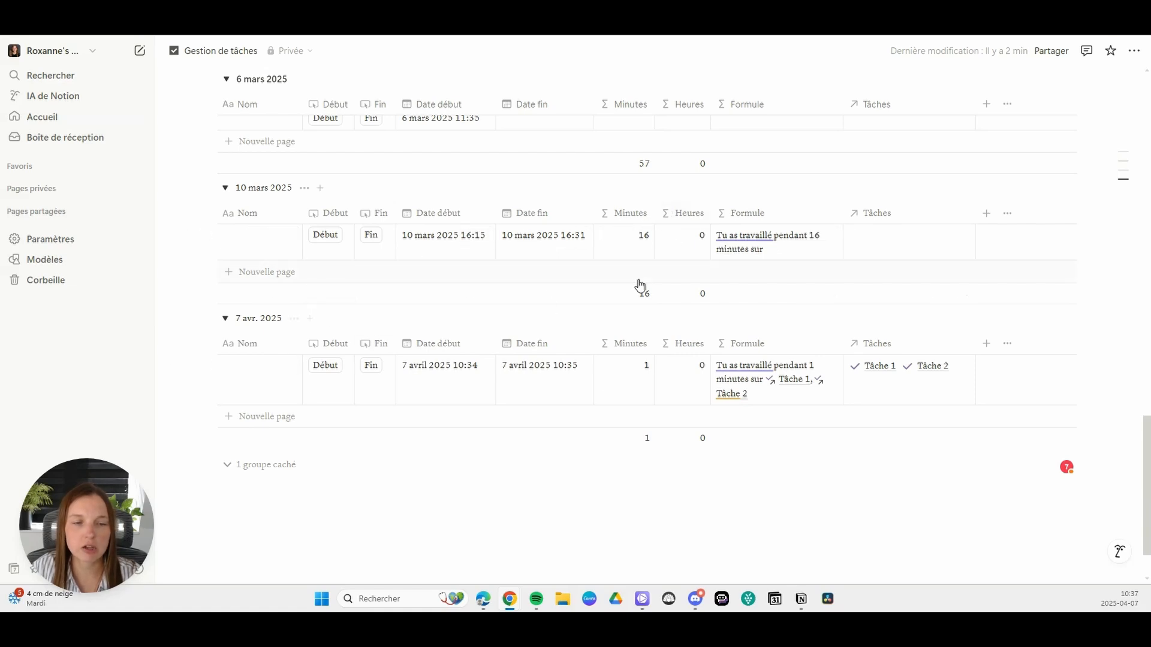
{"action": "scroll", "coordinate": [637, 282], "scroll_direction": "up", "scroll_amount": 4}
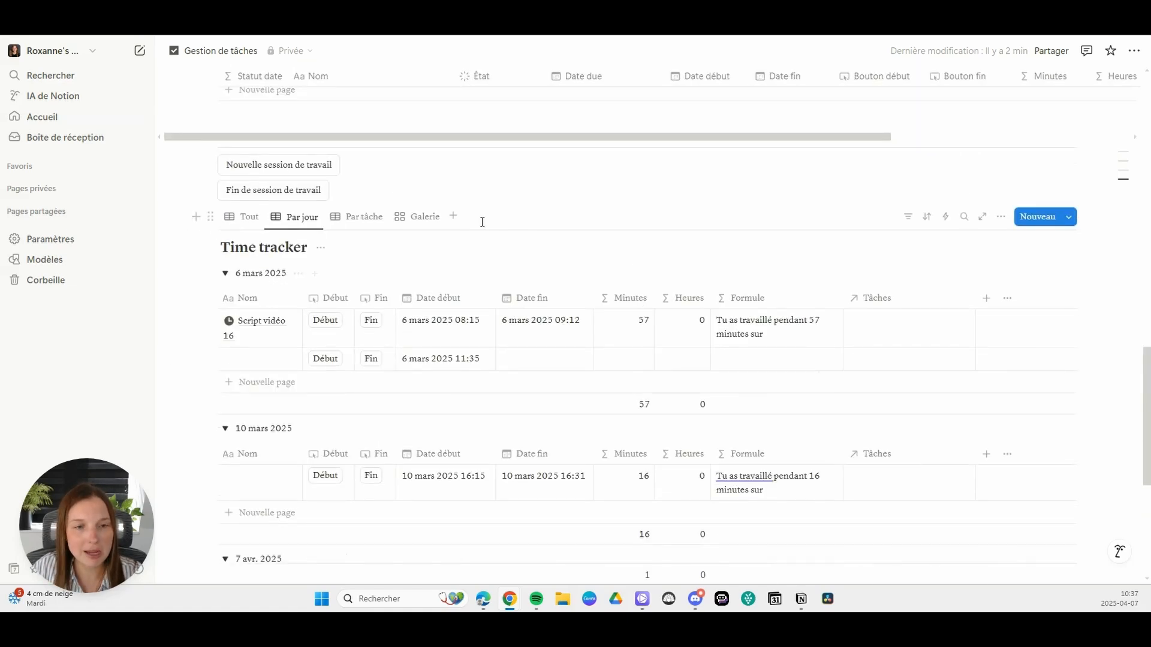
{"action": "left_click", "coordinate": [353, 225]}
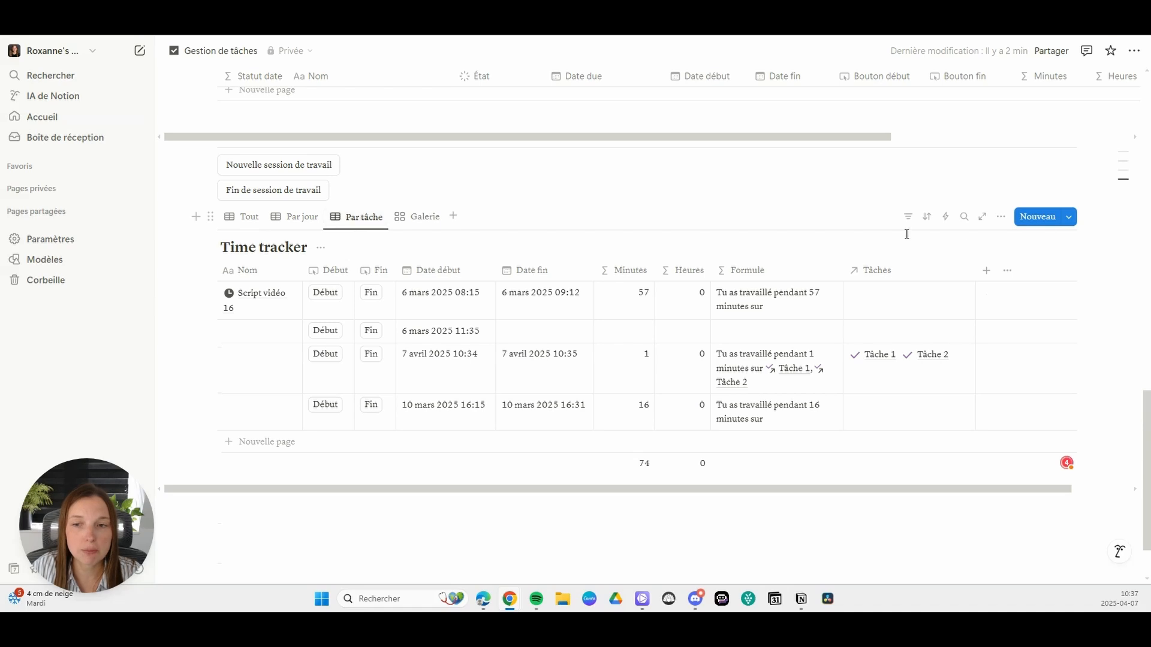
{"action": "left_click", "coordinate": [1001, 216]}
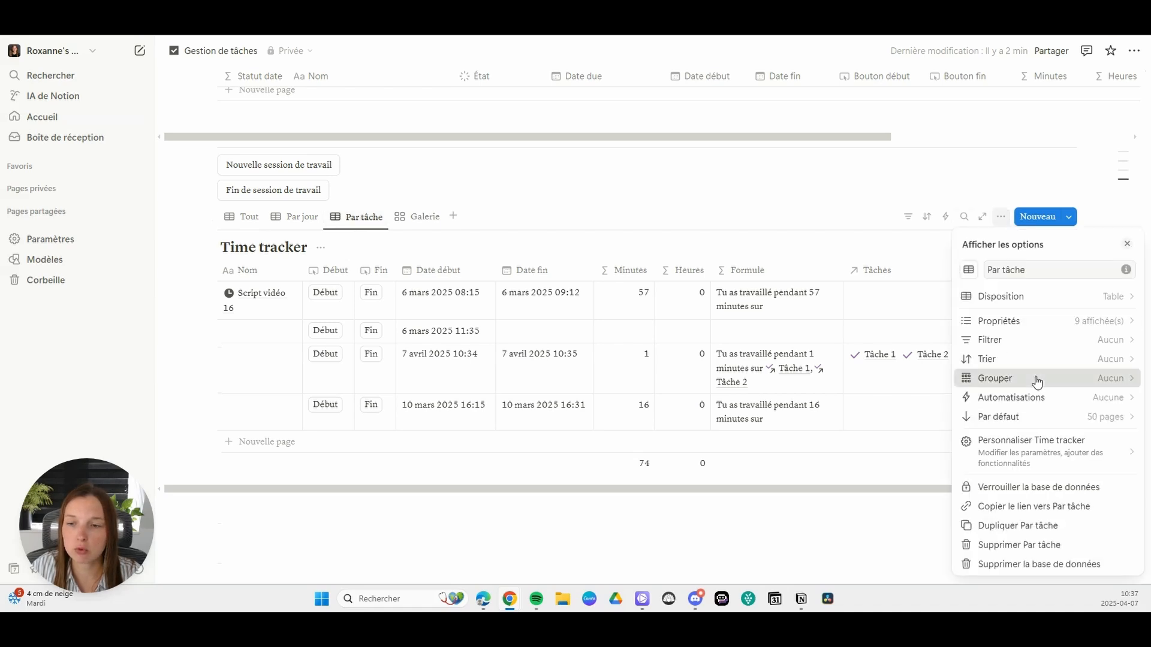
{"action": "left_click", "coordinate": [1035, 379]}
{"action": "left_click", "coordinate": [994, 434]}
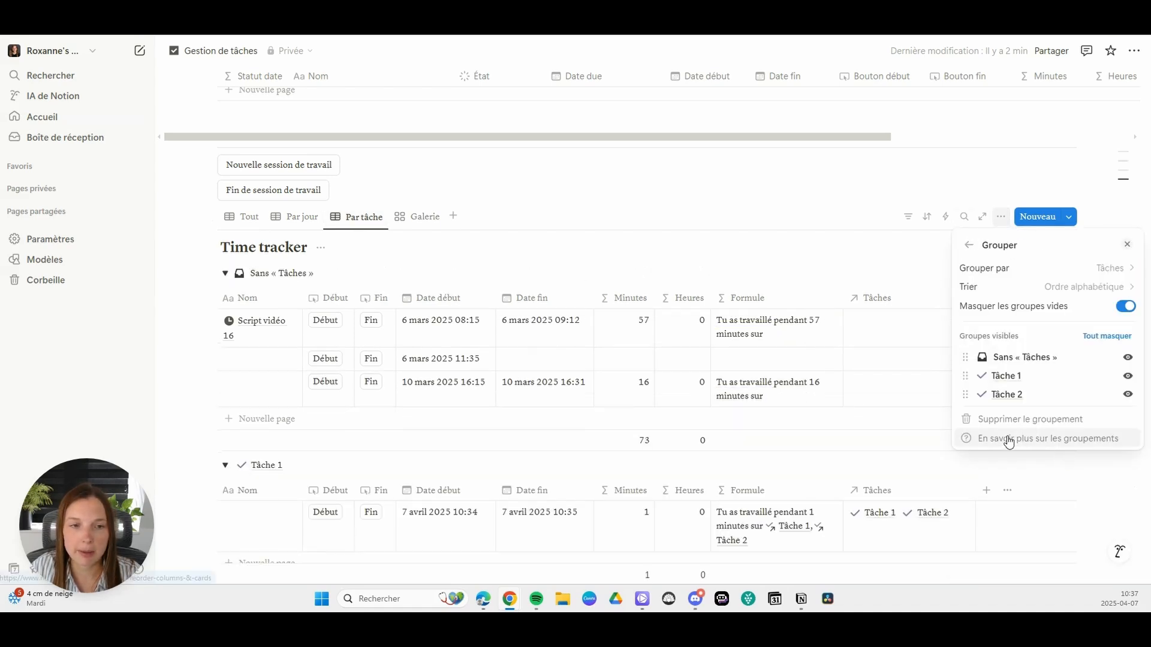
{"action": "left_click", "coordinate": [542, 193]}
Step: Examine the Time tracker sessions grouped by task, and return to the Par jour view
{"action": "scroll", "coordinate": [521, 216], "scroll_direction": "down", "scroll_amount": 3}
{"action": "scroll", "coordinate": [503, 231], "scroll_direction": "down", "scroll_amount": 1}
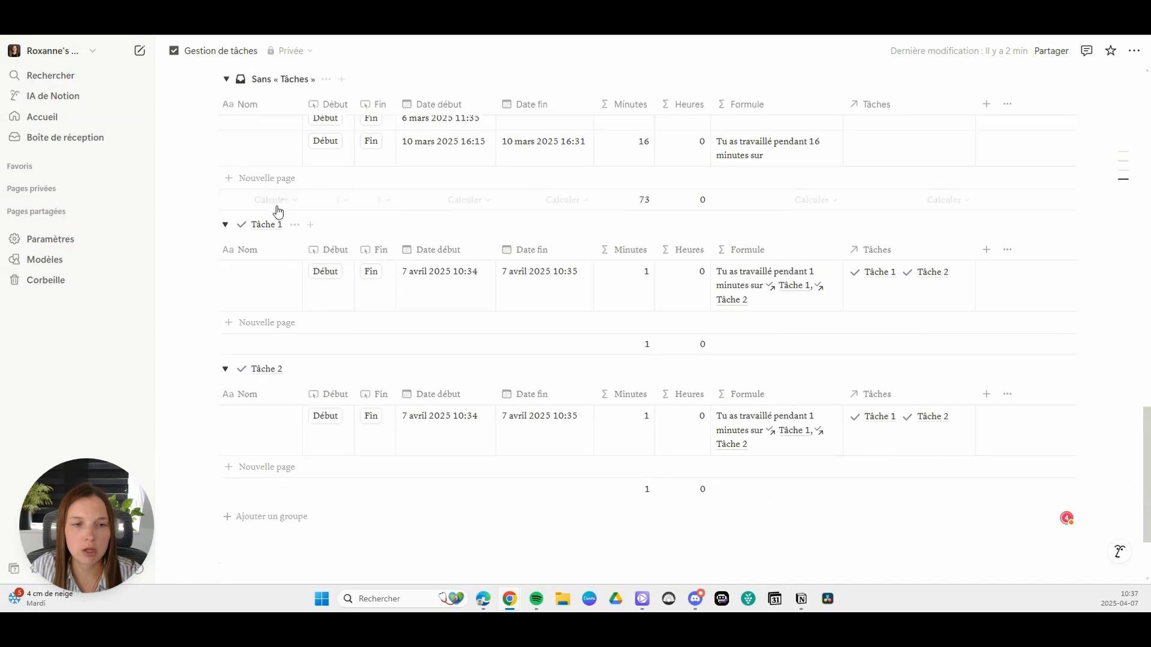
{"action": "scroll", "coordinate": [480, 276], "scroll_direction": "up", "scroll_amount": 4}
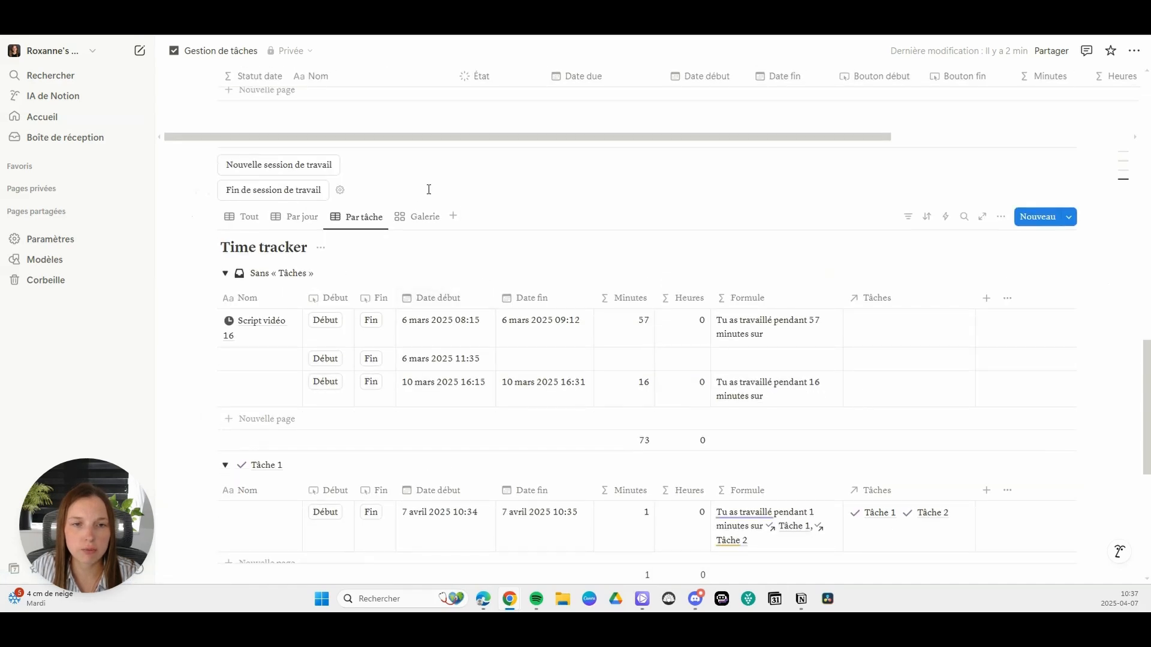
{"action": "left_click", "coordinate": [293, 220]}
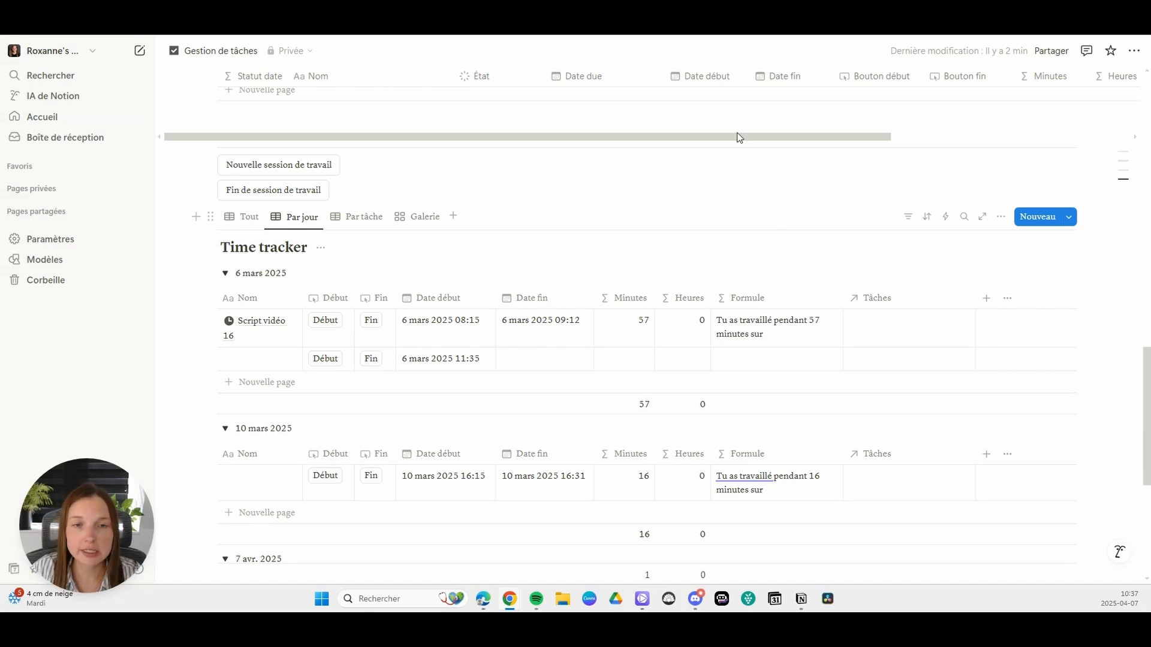
{"action": "scroll", "coordinate": [586, 229], "scroll_direction": "up", "scroll_amount": 2}
Step: Try the Table layout on the Time tracker's Galerie view, and restore the Galerie layout with the card preview set to Aucun
{"action": "left_click", "coordinate": [425, 307]}
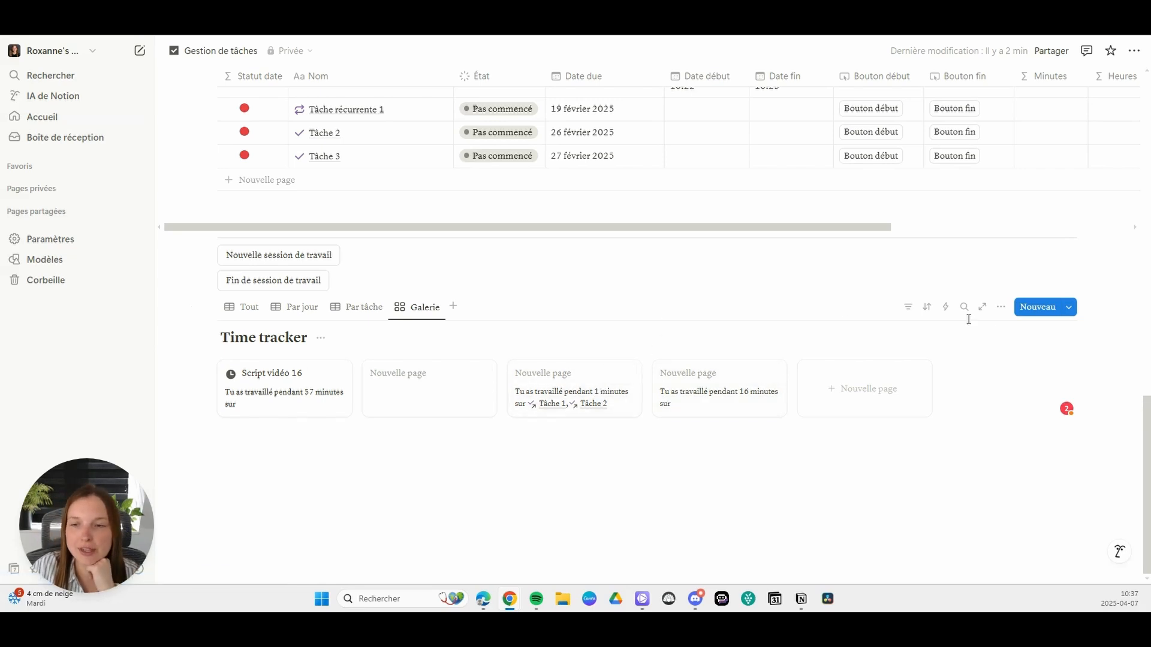
{"action": "left_click", "coordinate": [999, 307]}
{"action": "left_click", "coordinate": [978, 297]}
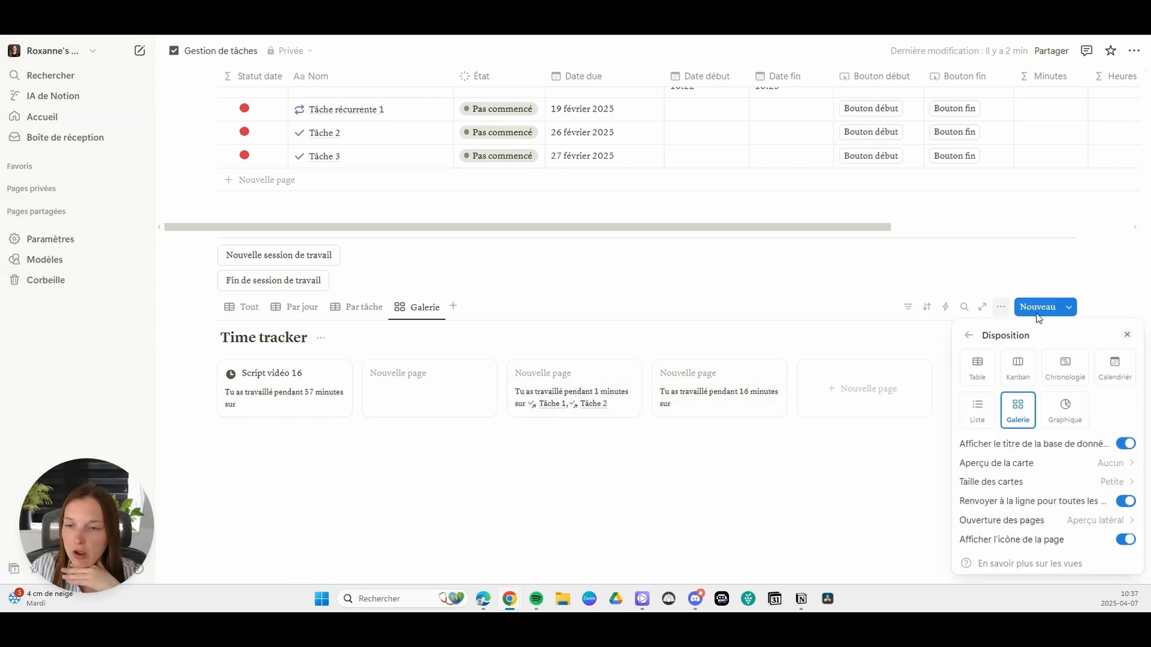
{"action": "left_click", "coordinate": [978, 367]}
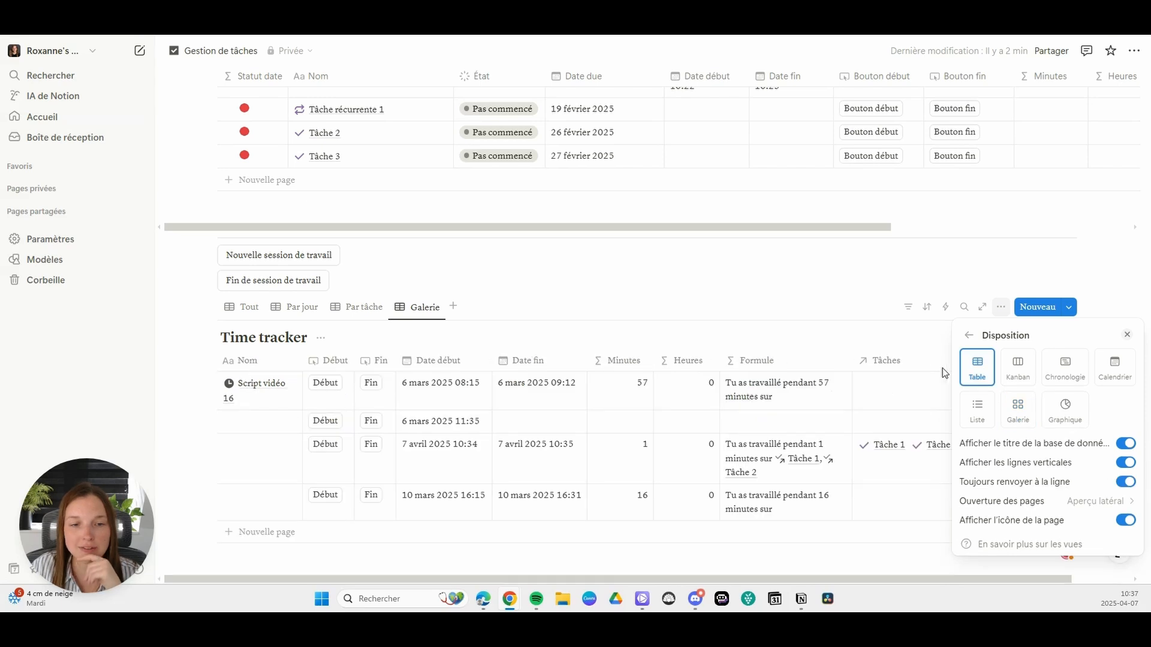
{"action": "left_click", "coordinate": [1018, 413]}
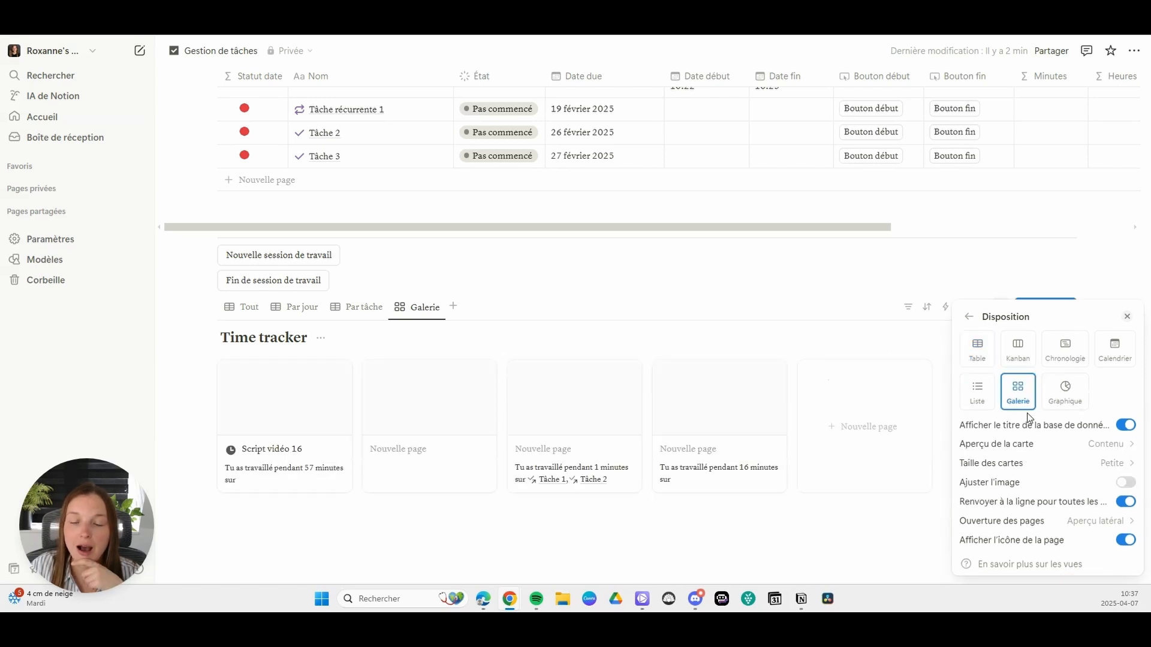
{"action": "left_click", "coordinate": [1064, 451]}
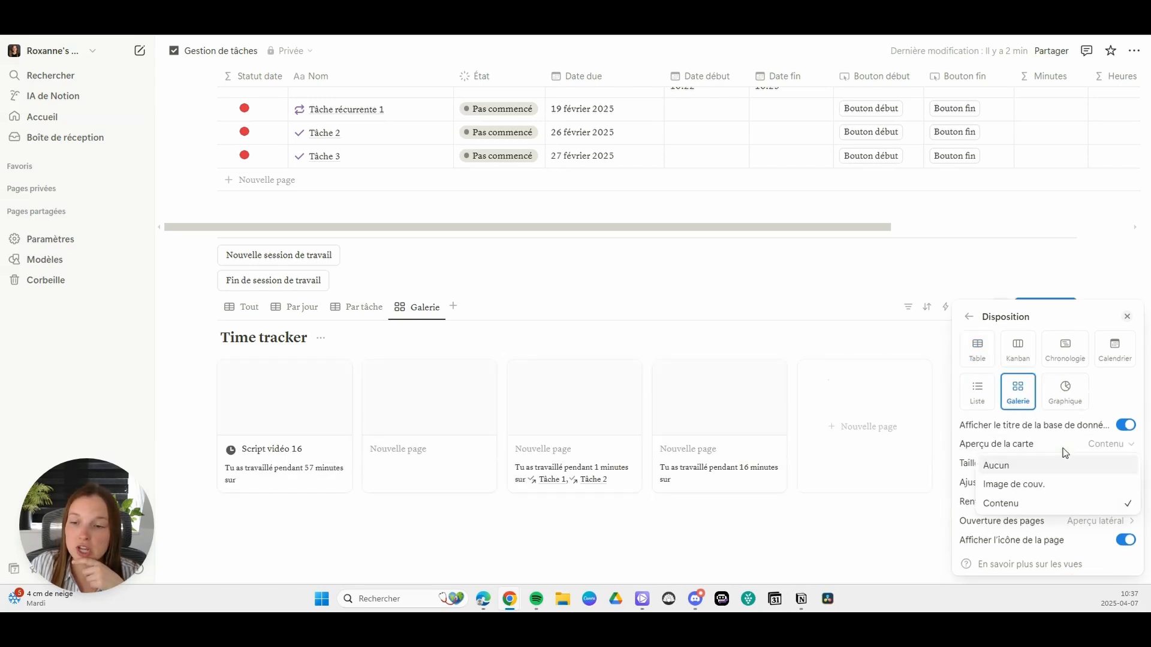
{"action": "left_click", "coordinate": [1007, 466]}
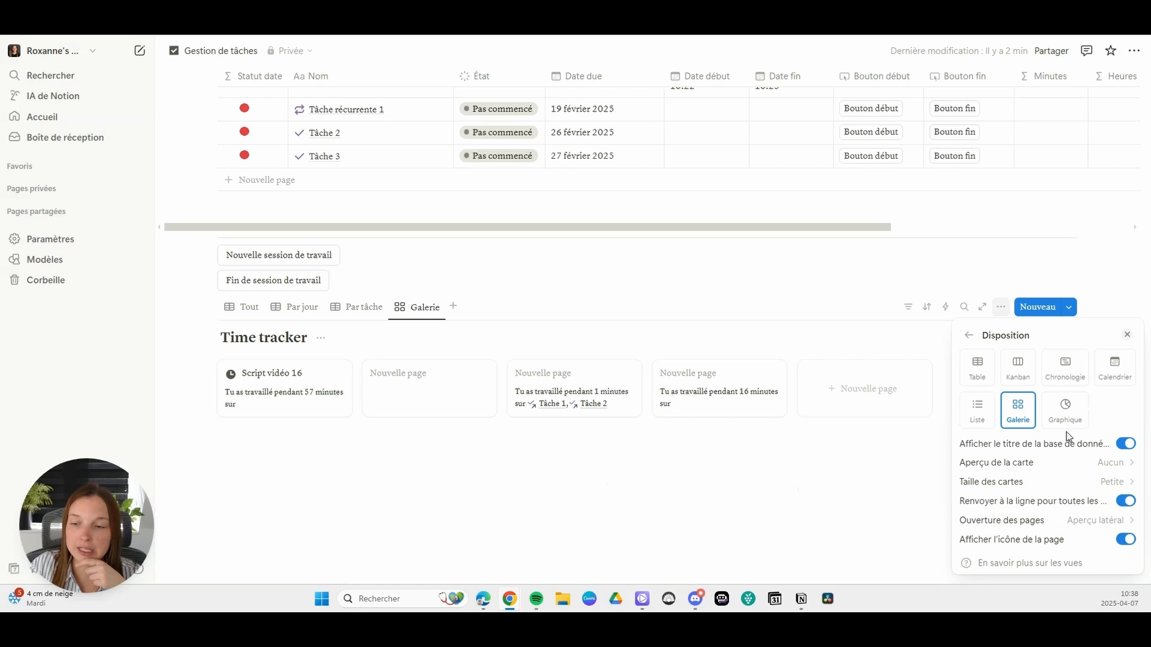
Step: Hide the Formule property on the Time tracker's gallery cards and show it again
{"action": "left_click", "coordinate": [970, 335]}
{"action": "left_click", "coordinate": [1043, 321]}
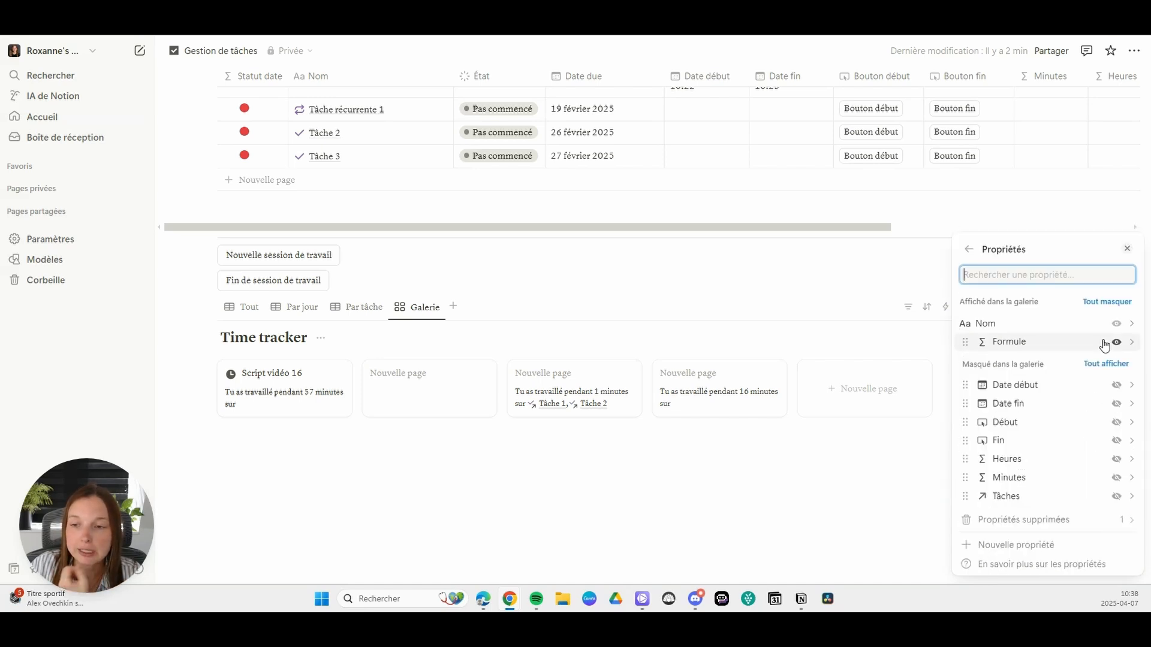
{"action": "left_click", "coordinate": [1115, 340]}
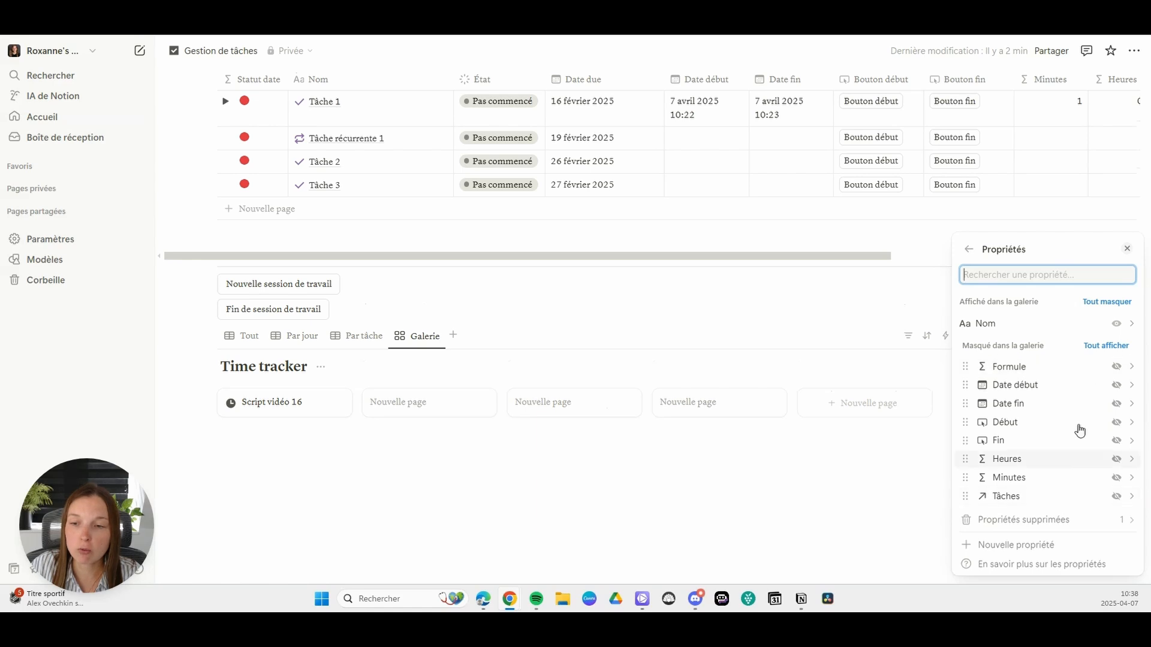
{"action": "left_click", "coordinate": [1116, 366]}
{"action": "left_click", "coordinate": [622, 479]}
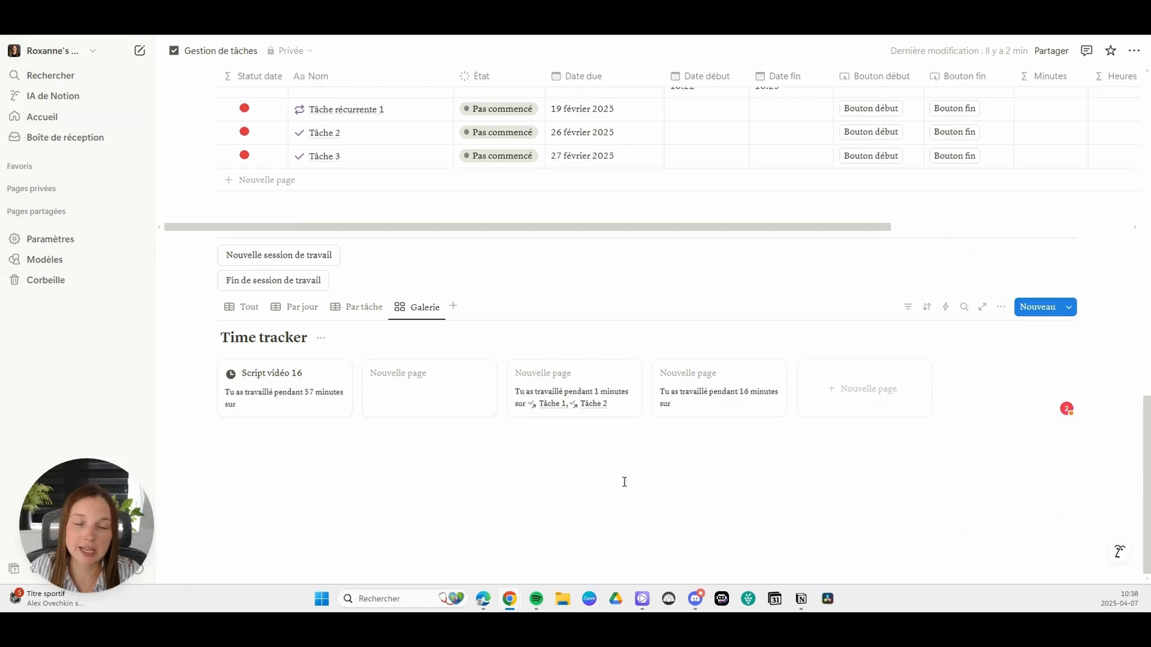